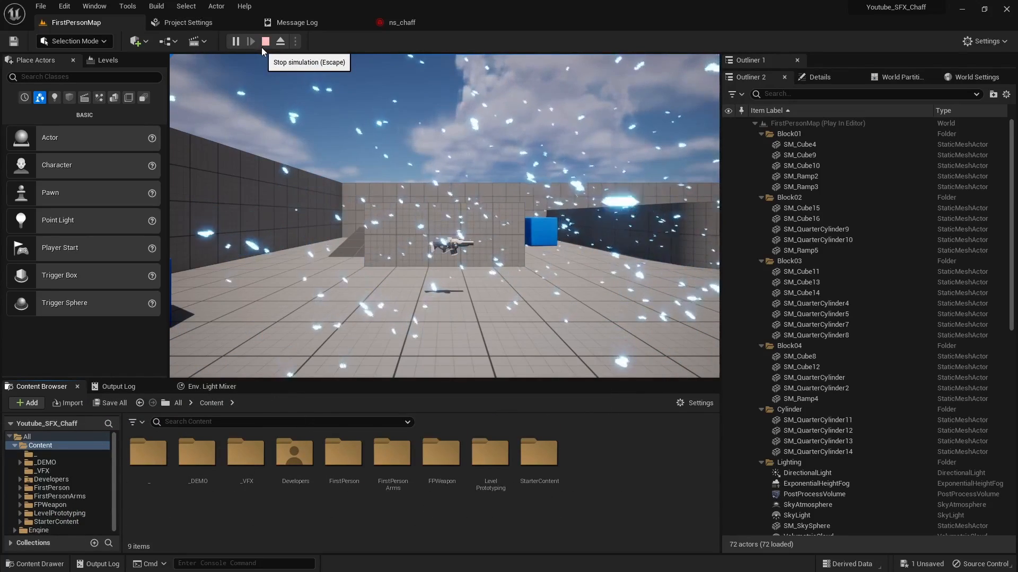
Step: Walk through the running level to view the chaff particle effect, and stop the simulation
left_click(409, 153)
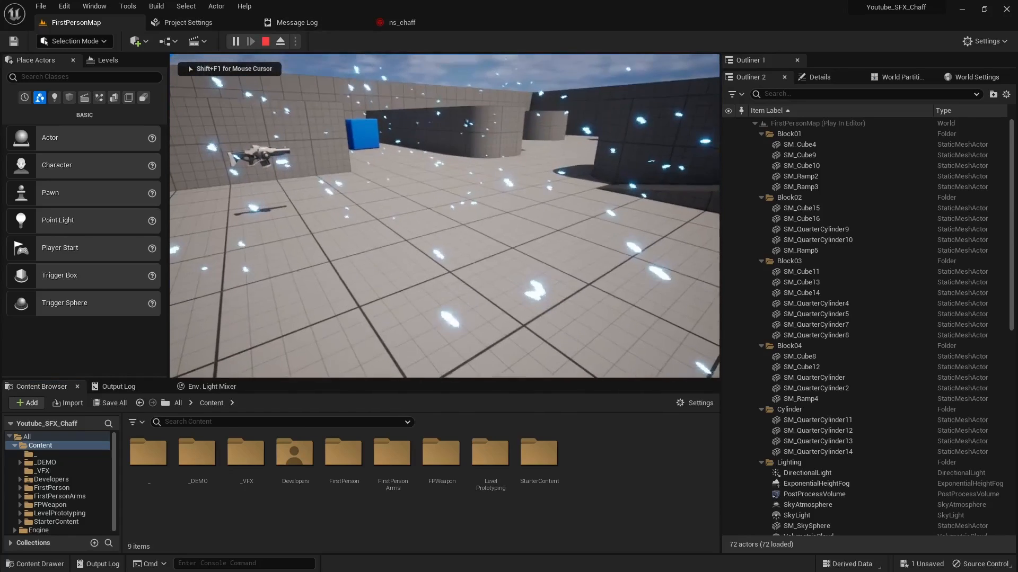
key("w")
key("w")
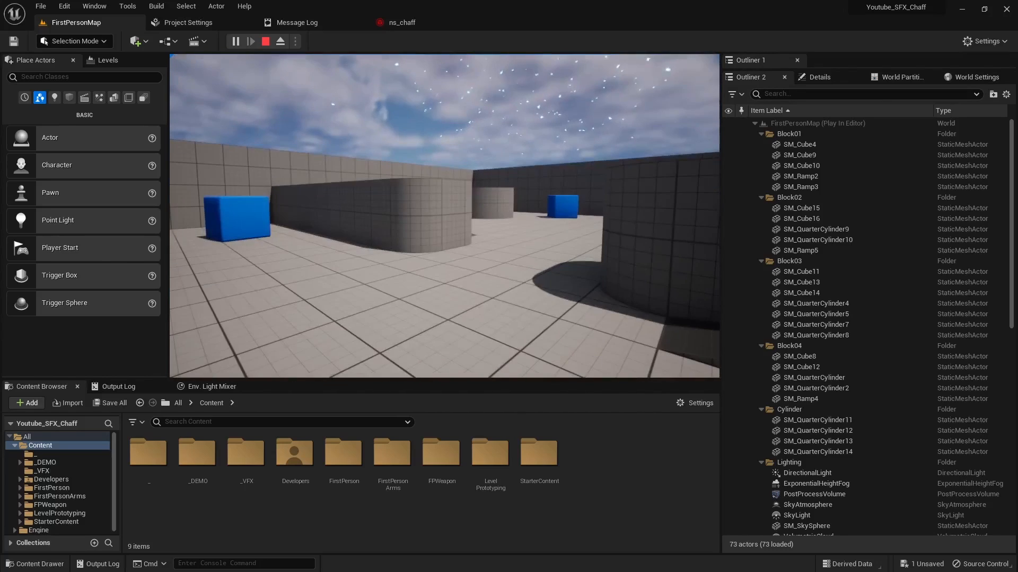
key("Escape")
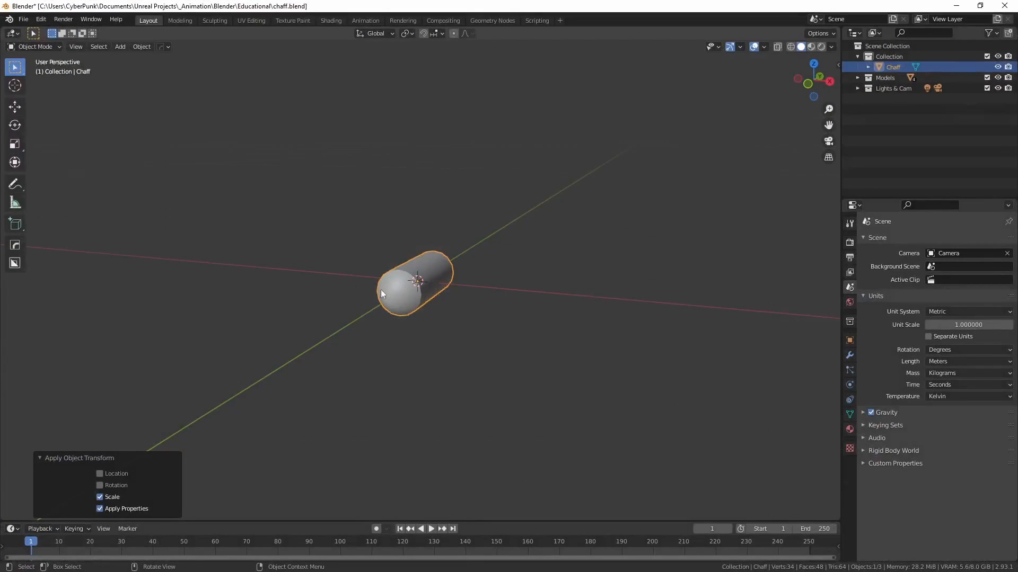
Step: Switch to Blender and examine the existing Chaff mesh at the world origin from several angles
scroll(392, 289, "down", 3)
right_click(474, 343)
middle_click_drag(520, 301, 470, 304)
scroll(473, 318, "down", 3)
right_click(477, 334)
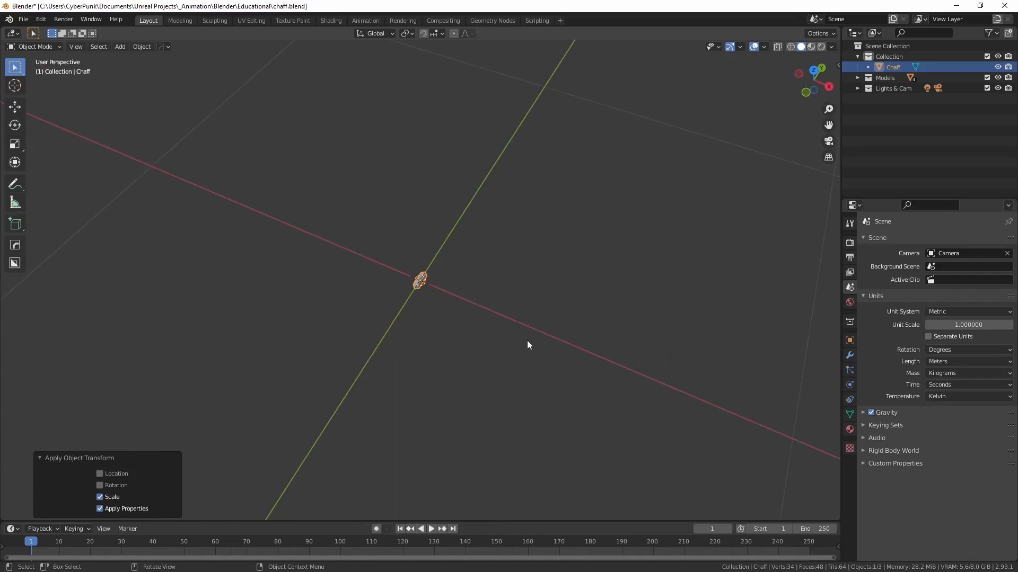
middle_click_drag(526, 344, 400, 312)
scroll(451, 309, "up", 5)
scroll(436, 318, "down", 5)
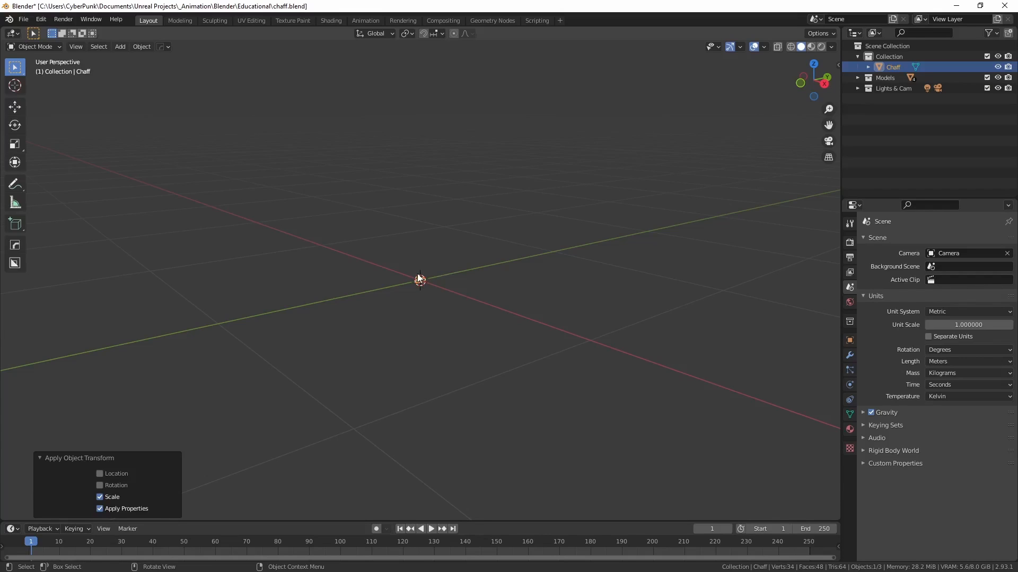
middle_click_drag(396, 299, 485, 327)
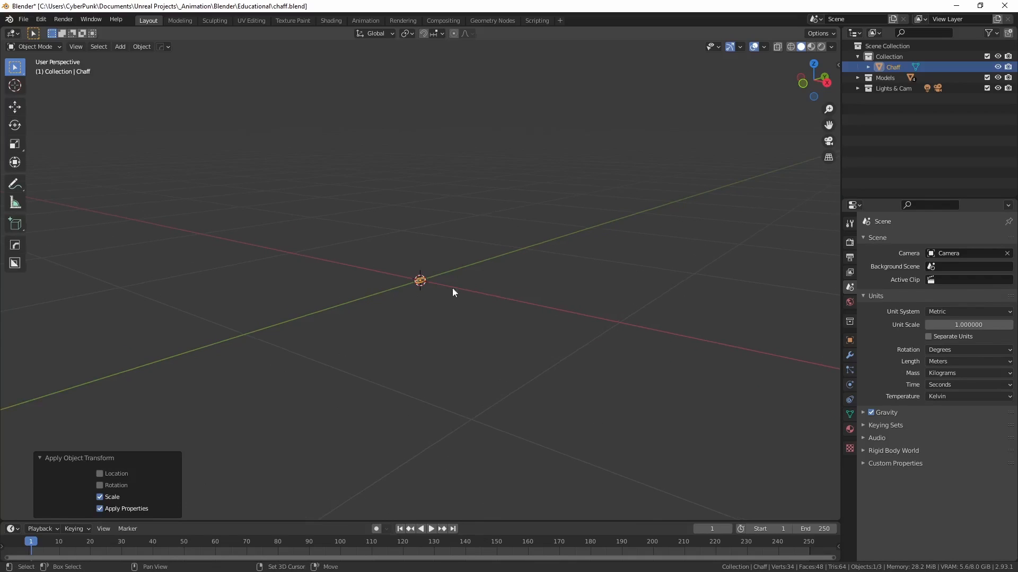
Step: Add a cylinder mesh at the origin and set its vertex count to 16
key("shift+a")
mouse_move(401, 287)
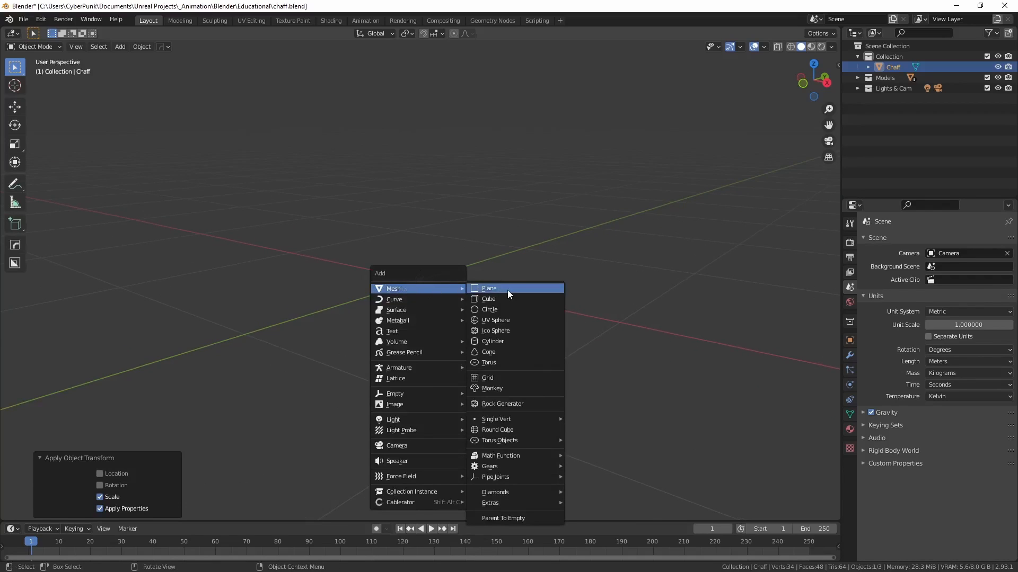
left_click(495, 342)
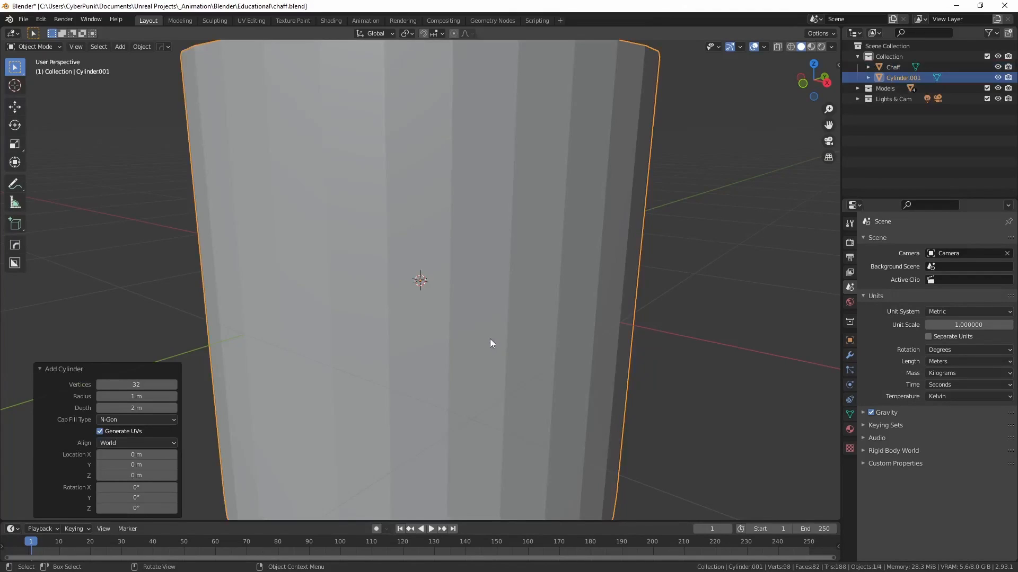
scroll(484, 332, "down", 4)
middle_click_drag(479, 326, 381, 380)
left_click(136, 385)
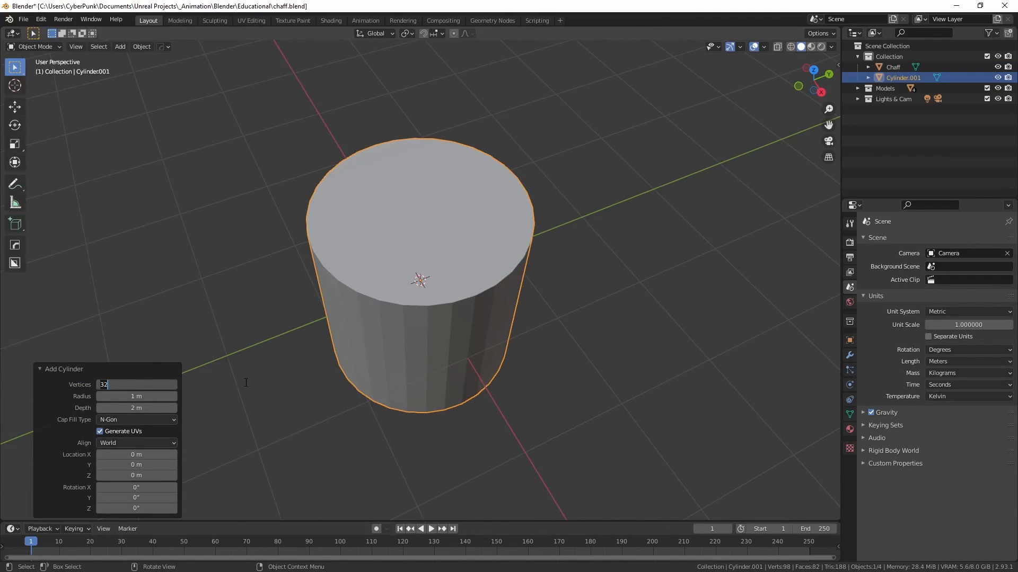
key("Return")
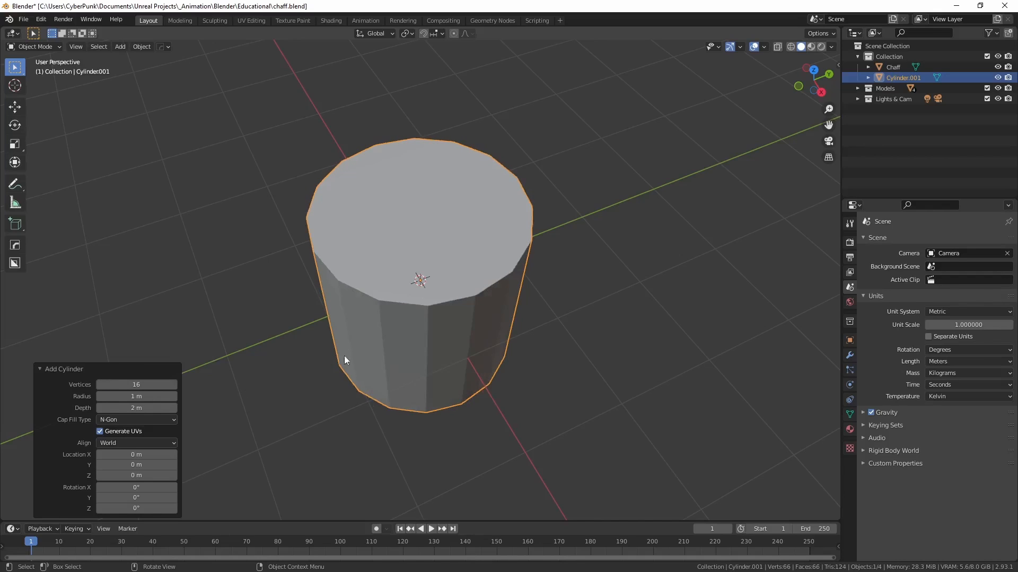
Step: Scale the new cylinder uniformly by 0.1
middle_click_drag(423, 343, 523, 365)
key("s")
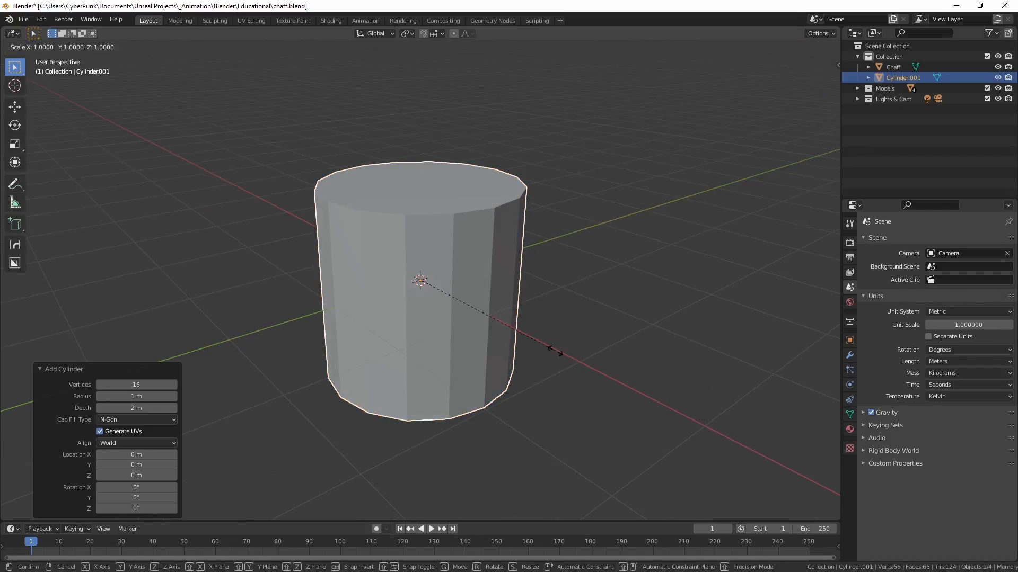
left_click(431, 289)
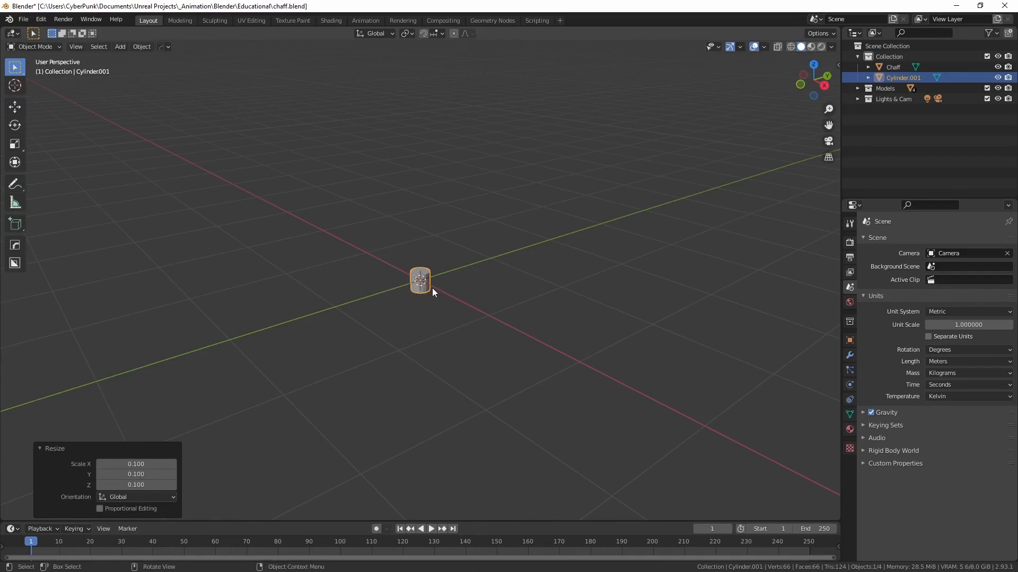
Step: Turn on X-ray shading and, in the right orthographic view, scale the cylinder uniformly by 0.3 to approach the Chaff mesh's length
scroll(413, 339, "up", 6)
middle_click_drag(413, 338, 476, 320)
scroll(443, 340, "up", 2)
scroll(443, 340, "up", 2)
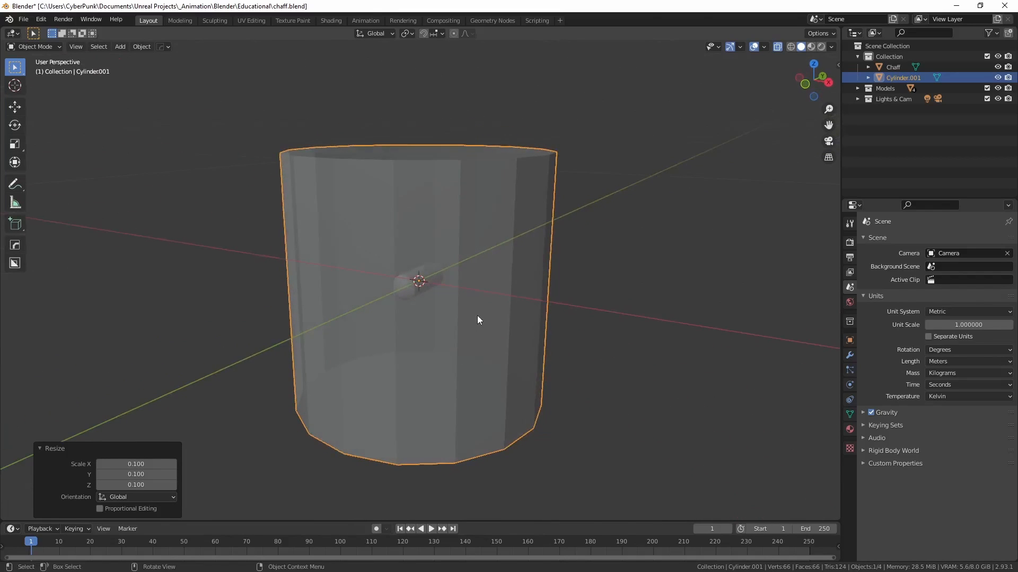
key("KP_1")
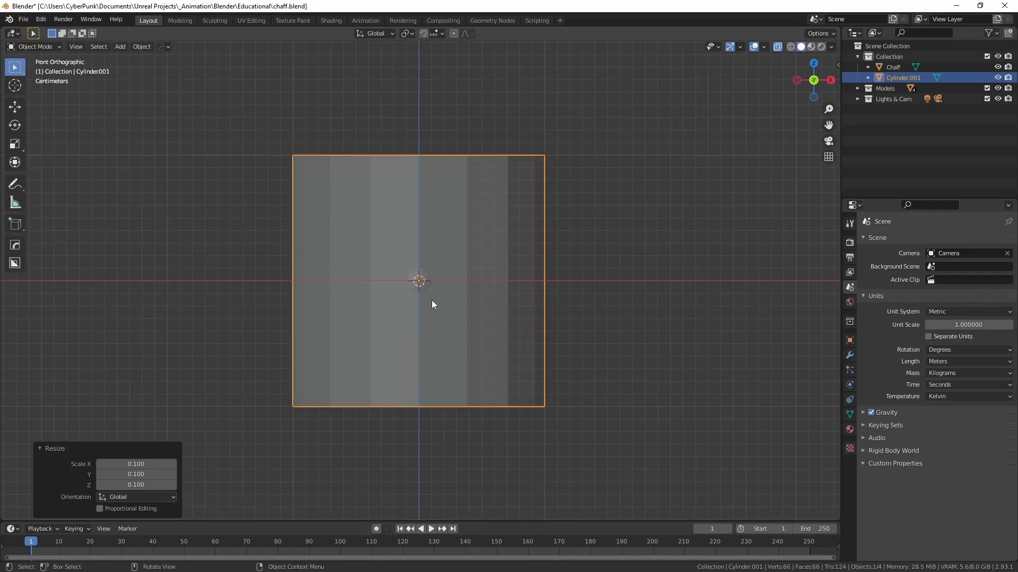
scroll(429, 300, "up", 2)
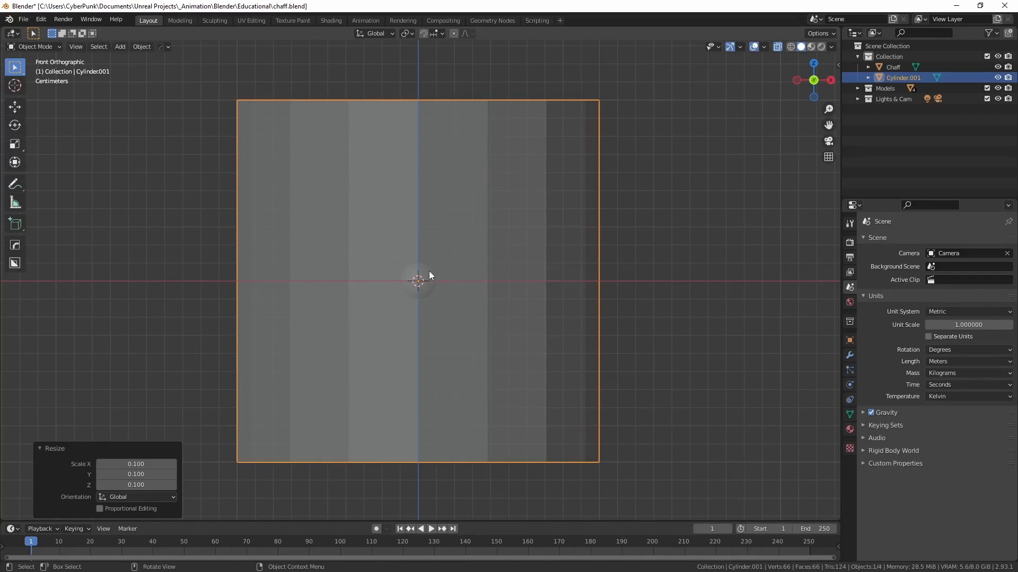
key("KP_3")
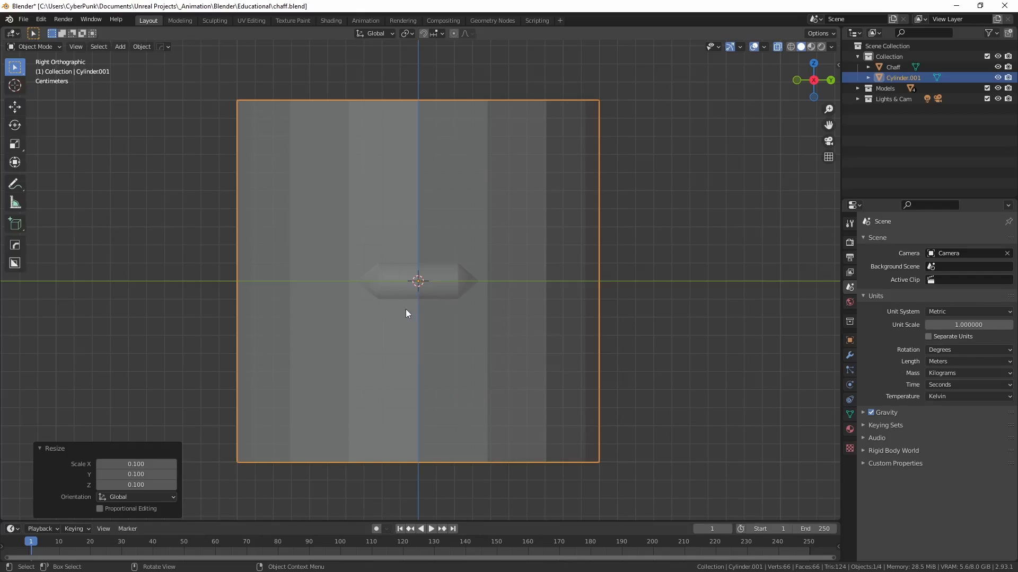
key("s")
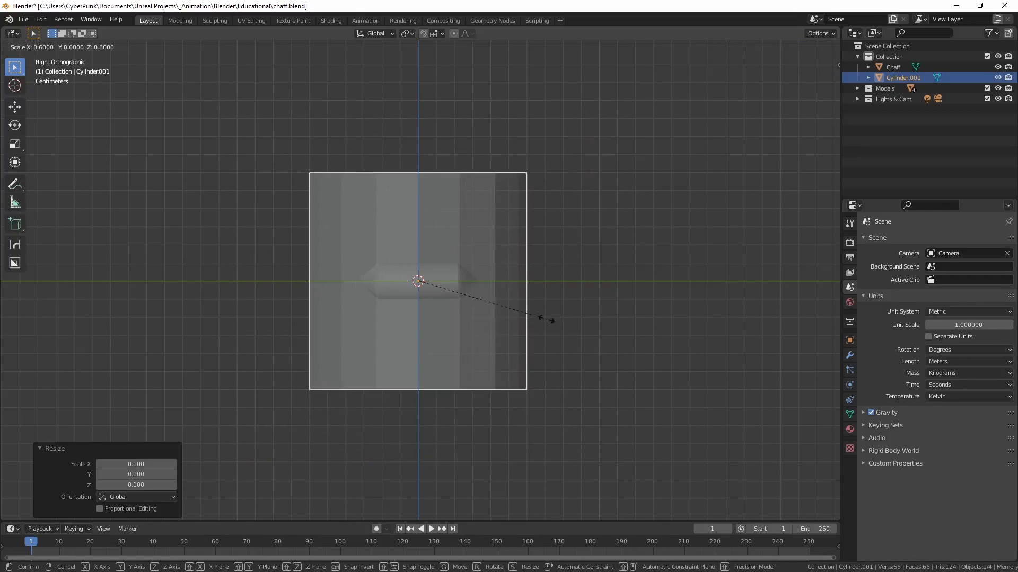
left_click(485, 289)
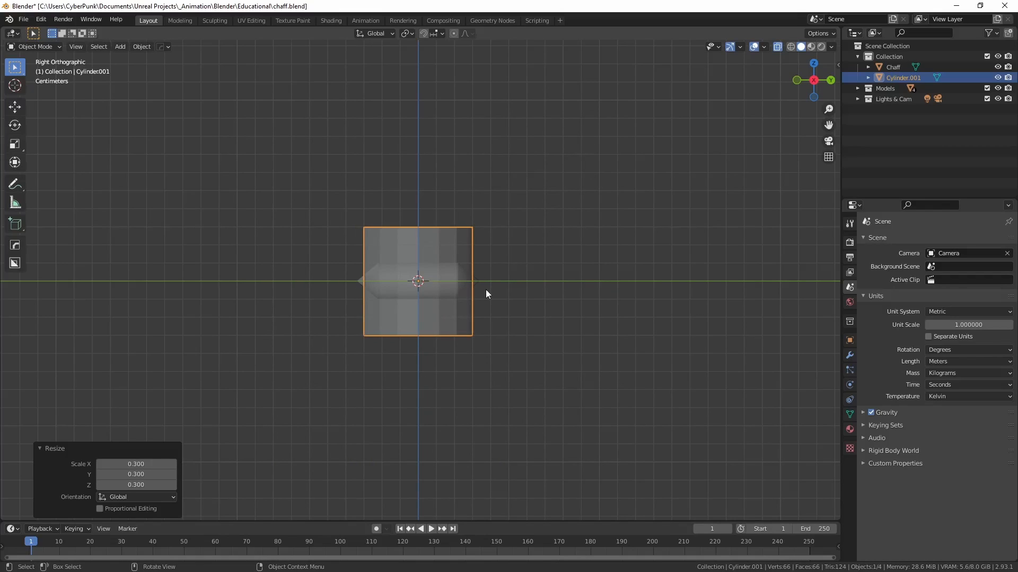
Step: Rotate the cylinder 90° about the global X axis and scale it uniformly by 0.3 to match the Chaff body's thickness
key("r")
key("x")
key("z")
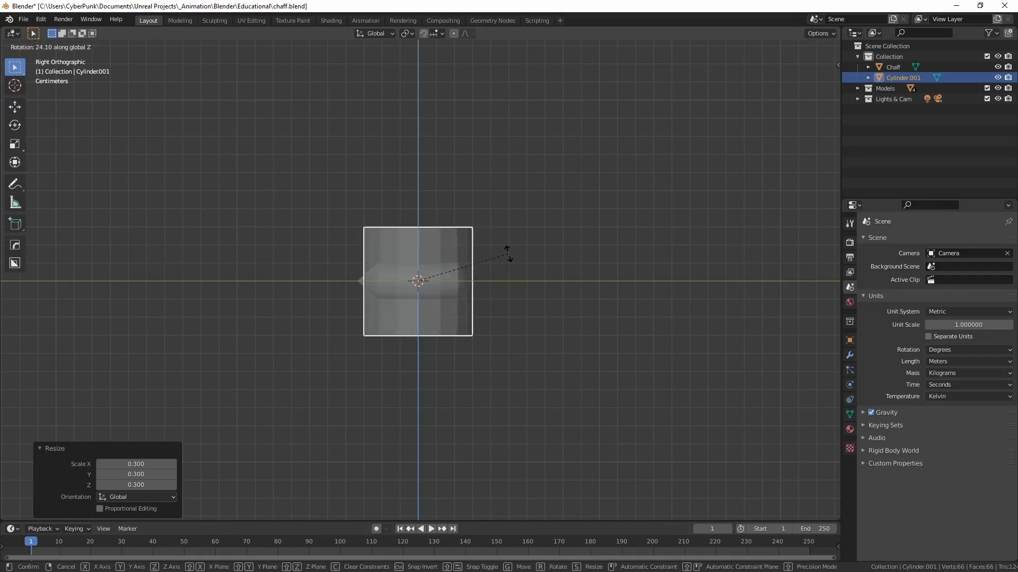
type("x")
type("90")
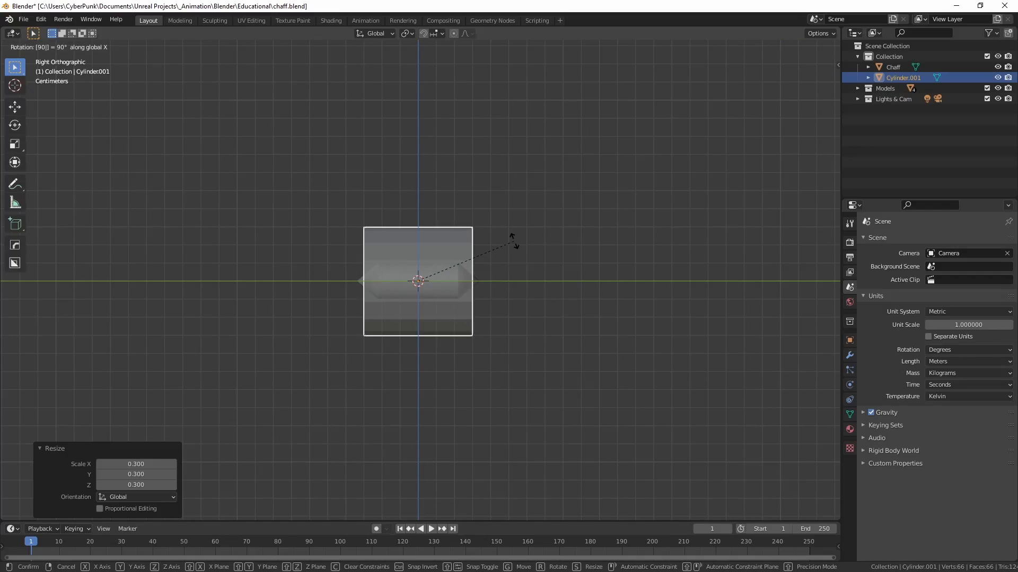
key("Return")
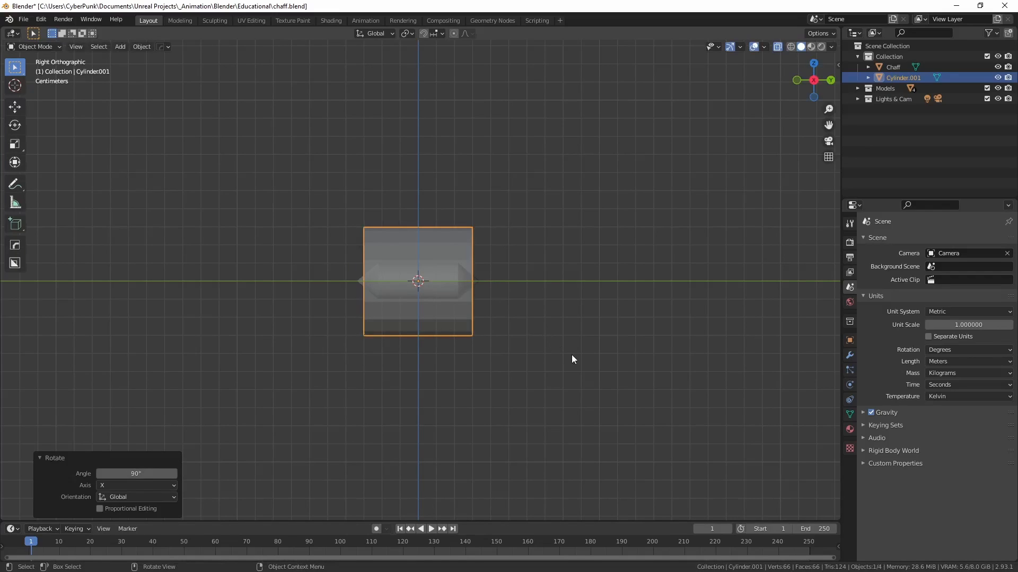
key("s")
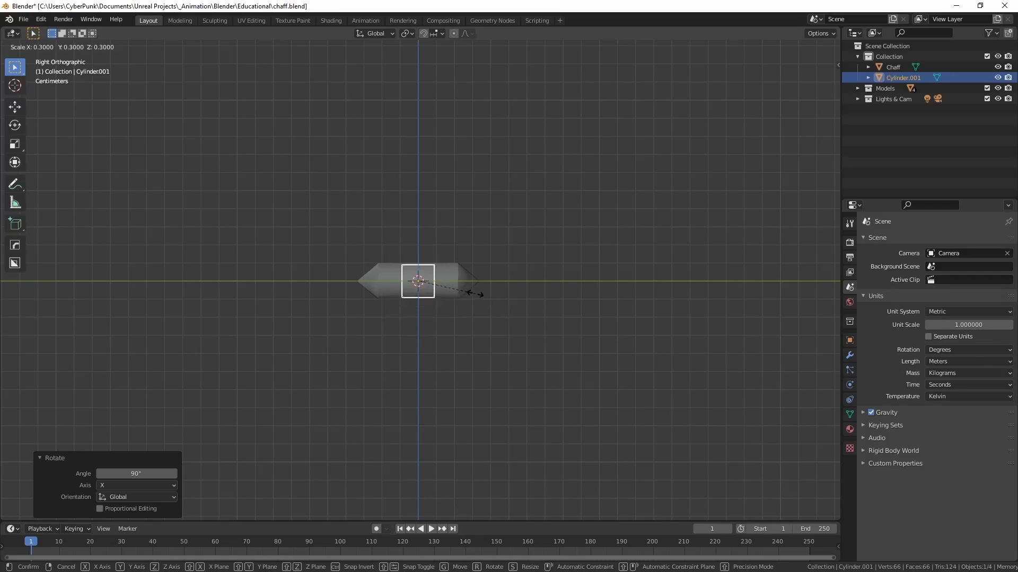
left_click(474, 294)
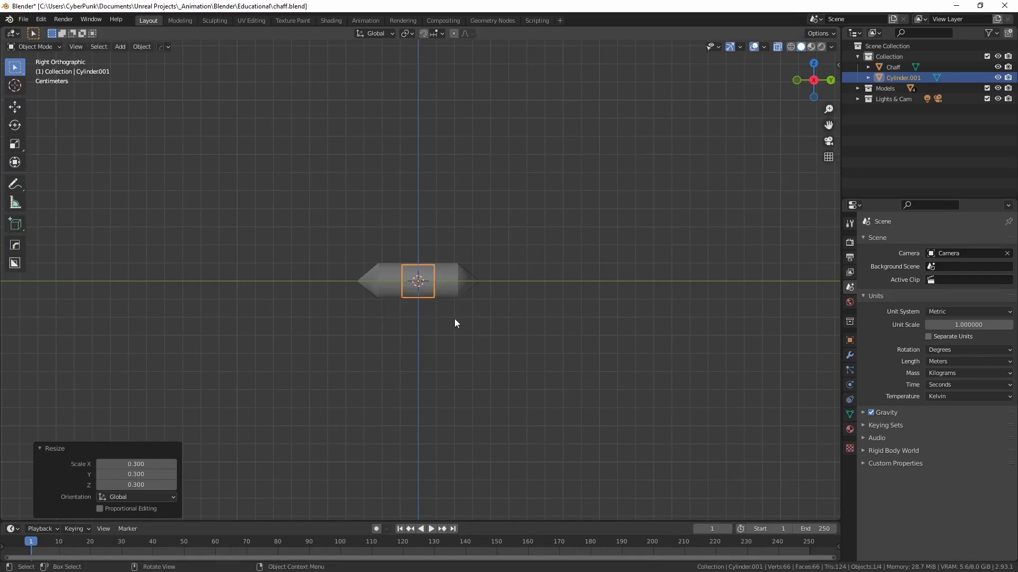
Step: In Edit Mode with face selection, extrude the cylinder's negative-Y end face outward by about 0.0247 m
scroll(453, 319, "up", 5)
middle_click_drag(453, 322, 495, 338)
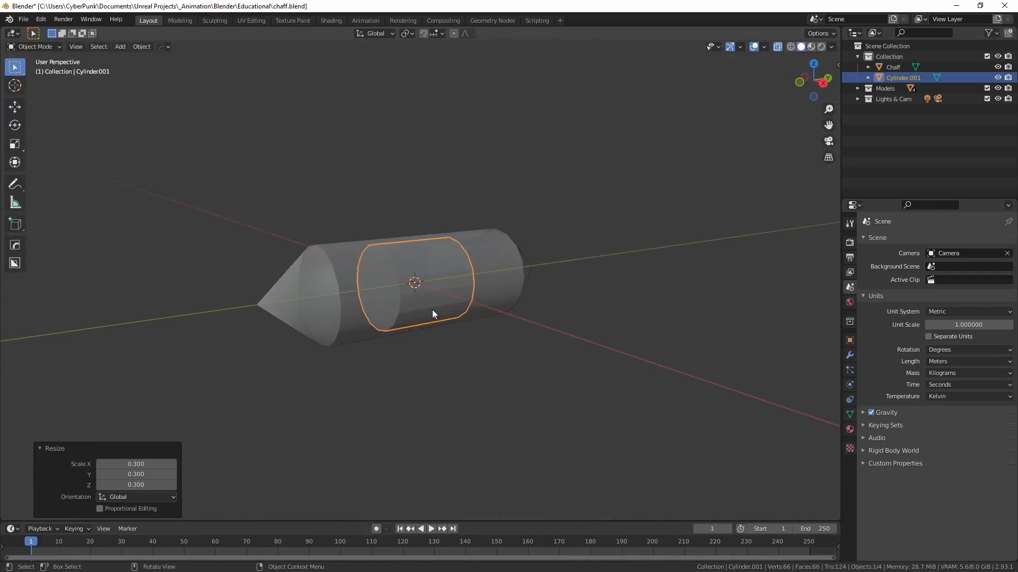
key("Tab")
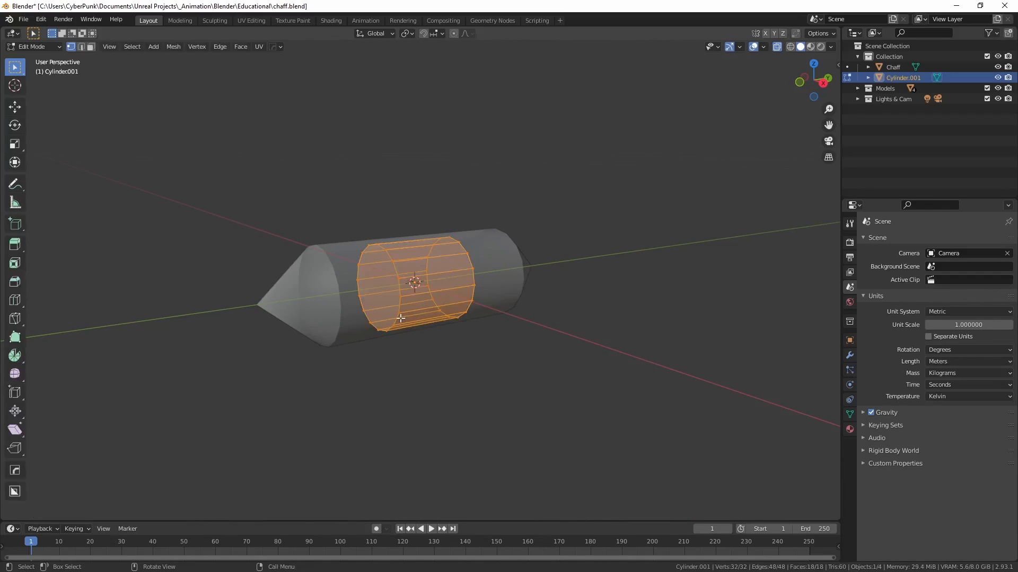
left_click(91, 47)
left_click(376, 294)
middle_click_drag(470, 331, 445, 315)
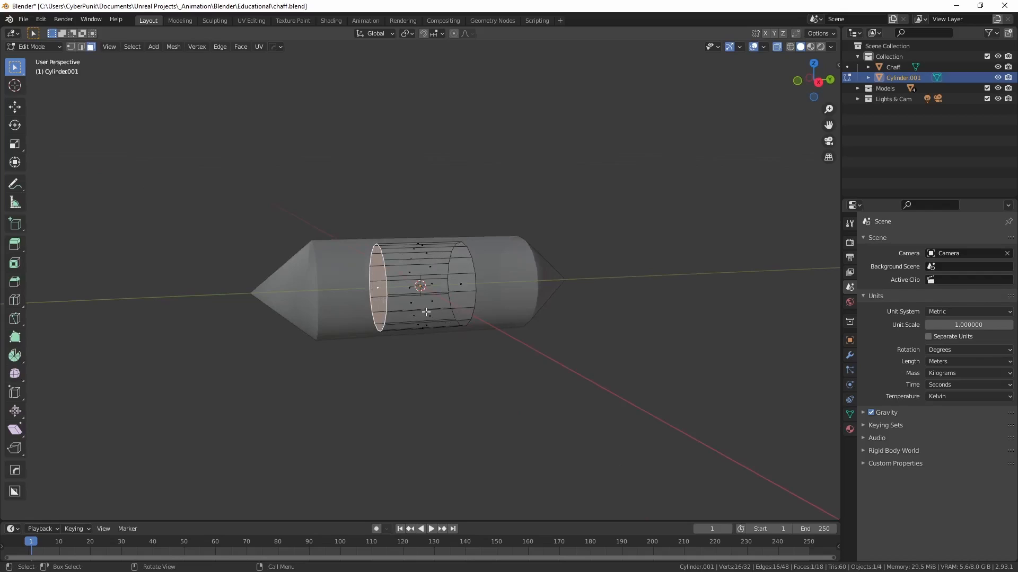
key("e")
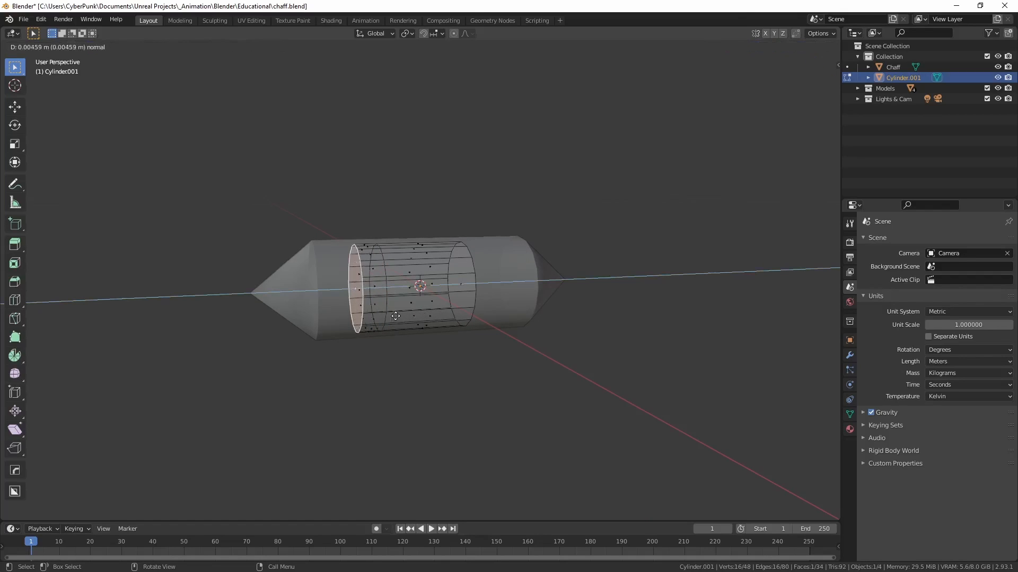
left_click(315, 321)
Step: Merge the extruded negative-Y end face at its center to form a pointed tip
middle_click_drag(395, 355, 418, 351)
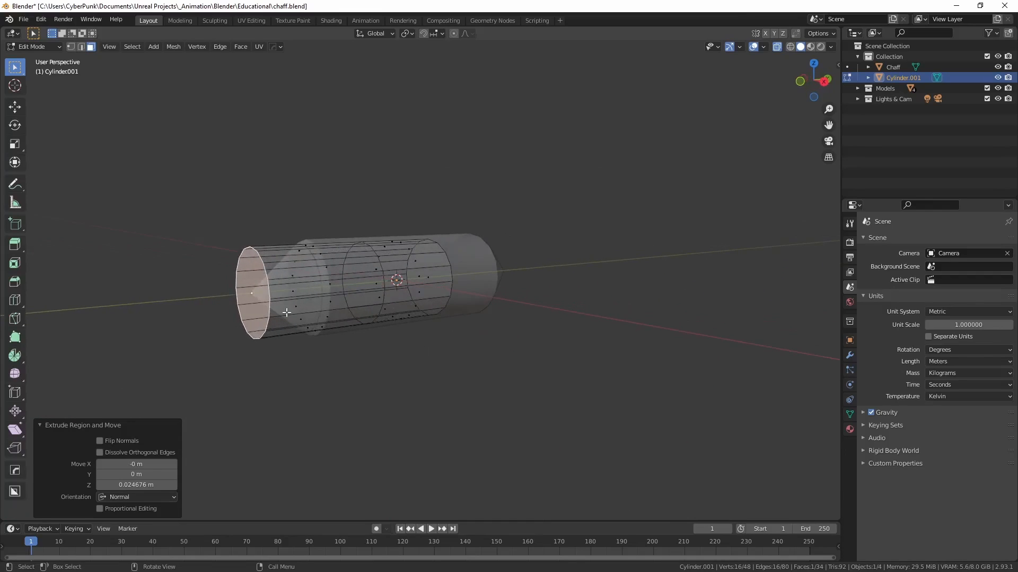
key("m")
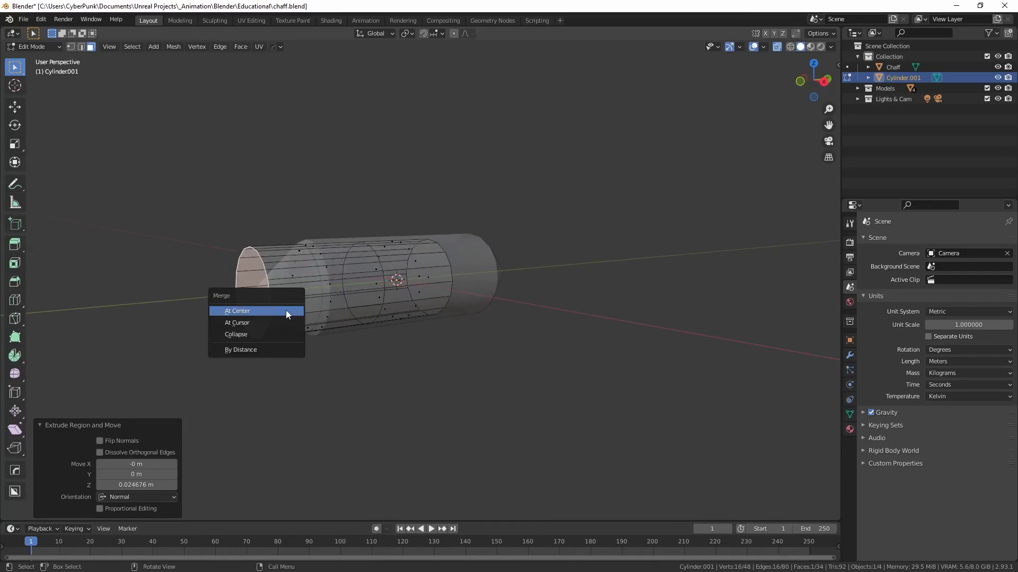
left_click(242, 312)
Step: Extrude the cylinder's positive-Y end face outward by about 0.0223 m
middle_click_drag(403, 332, 378, 329)
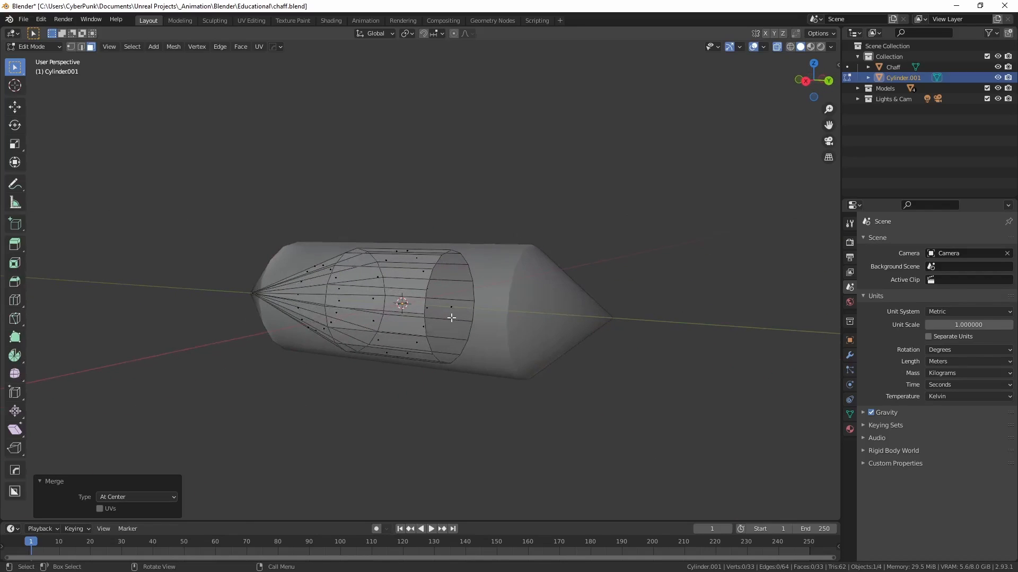
left_click(451, 318)
middle_click_drag(451, 317, 488, 350)
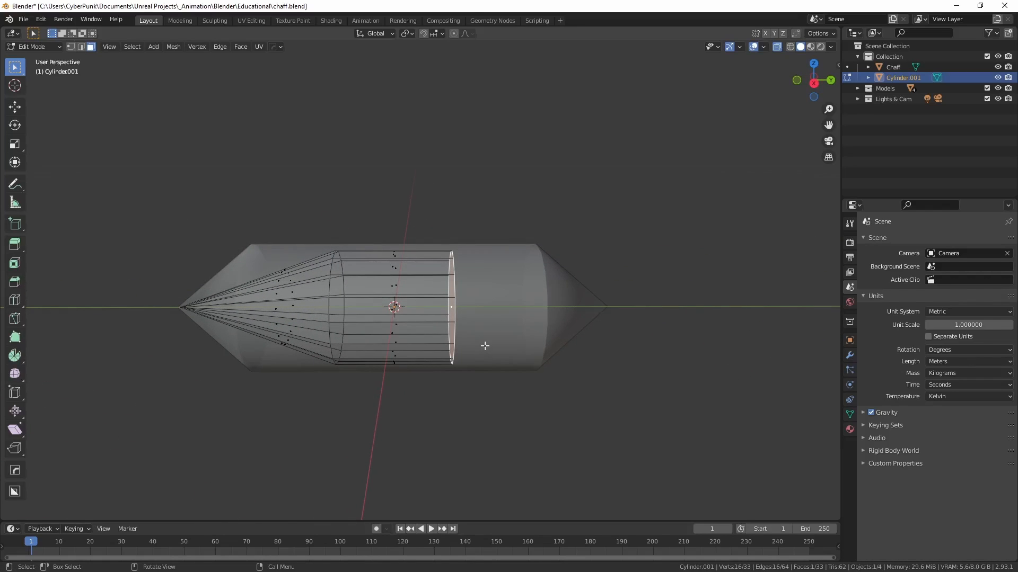
key("e")
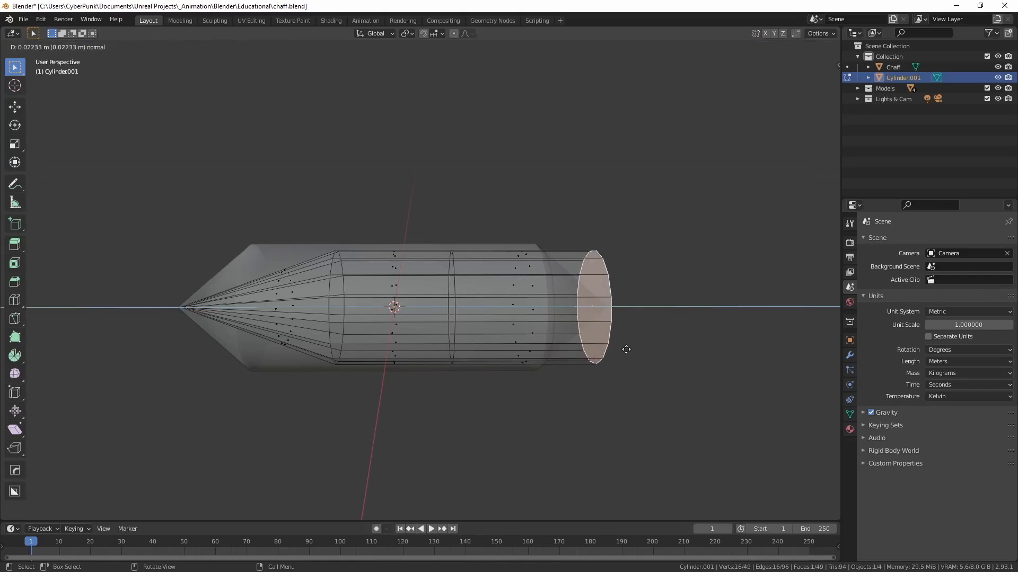
left_click(630, 352)
Step: Merge the extruded positive-Y end face at its center to form the second pointed tip
key("m")
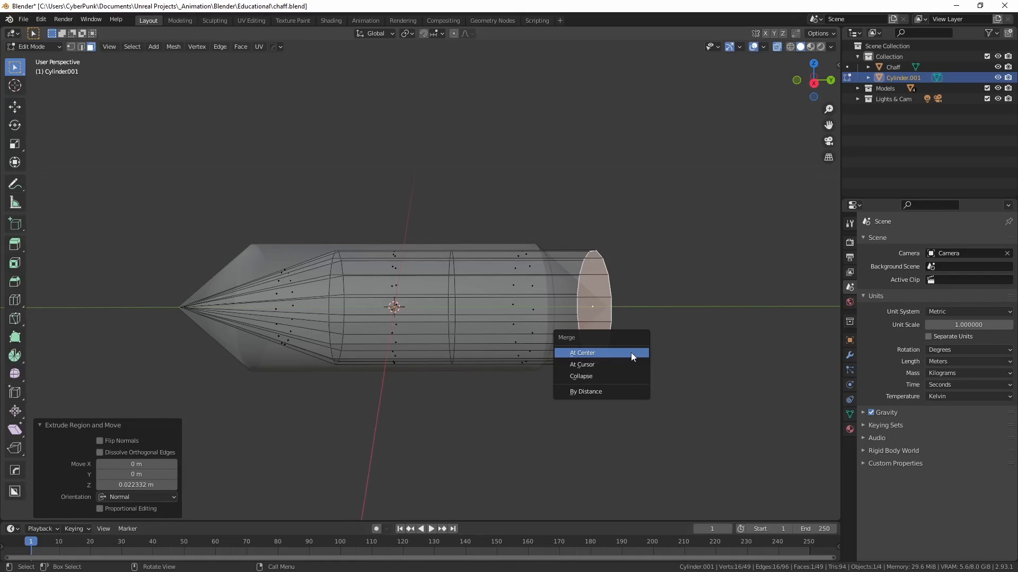
left_click(583, 354)
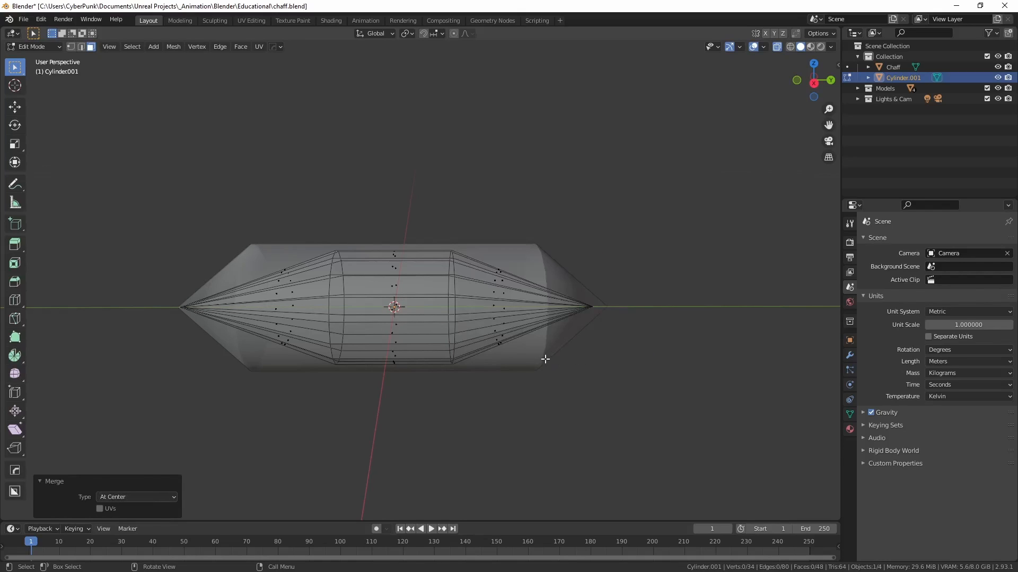
middle_click_drag(543, 362, 572, 343)
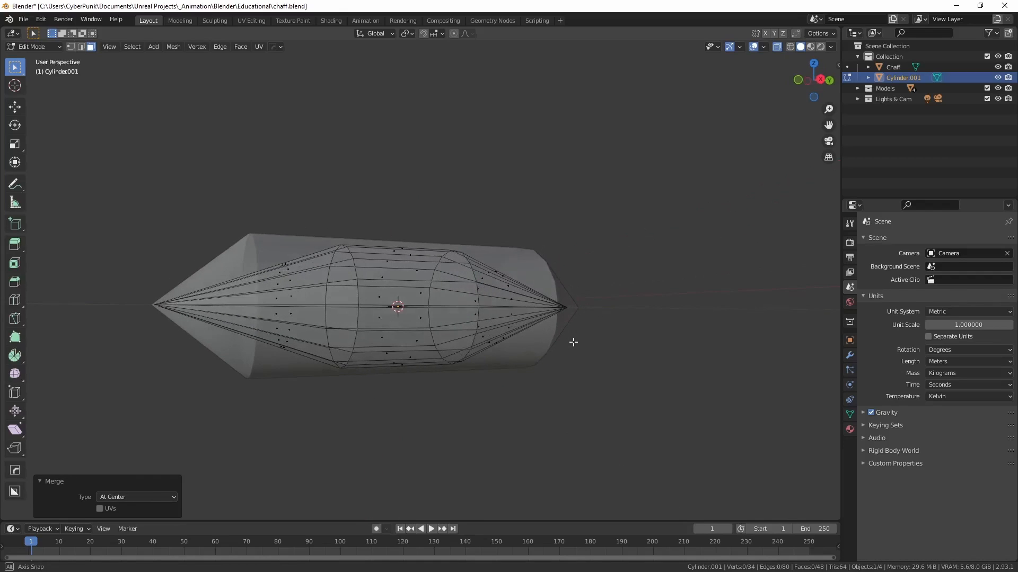
Step: Move the edge loop at the base of the negative-Y tip outward along Y by about 0.0135 m
left_click(358, 295, "alt")
middle_click_drag(359, 296, 395, 355)
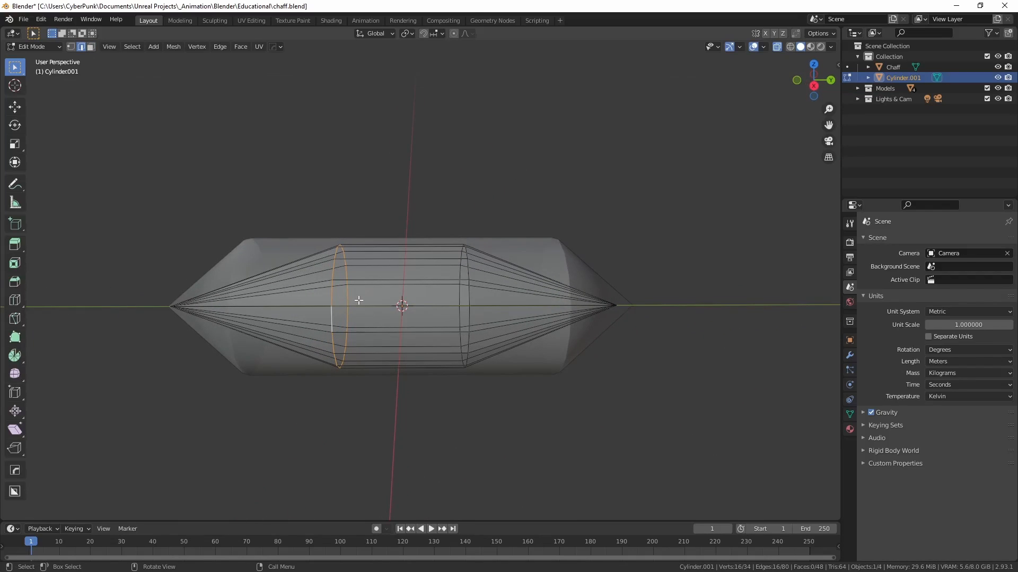
key("g")
key("y")
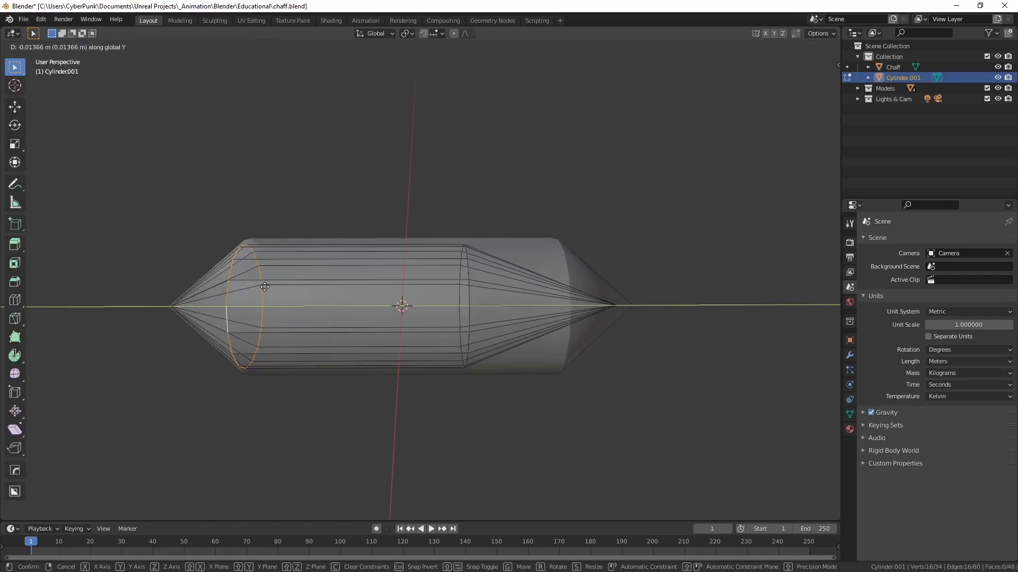
left_click(265, 287)
Step: Select the edge loop at the base of the positive-Y tip
middle_click_drag(265, 287, 289, 307)
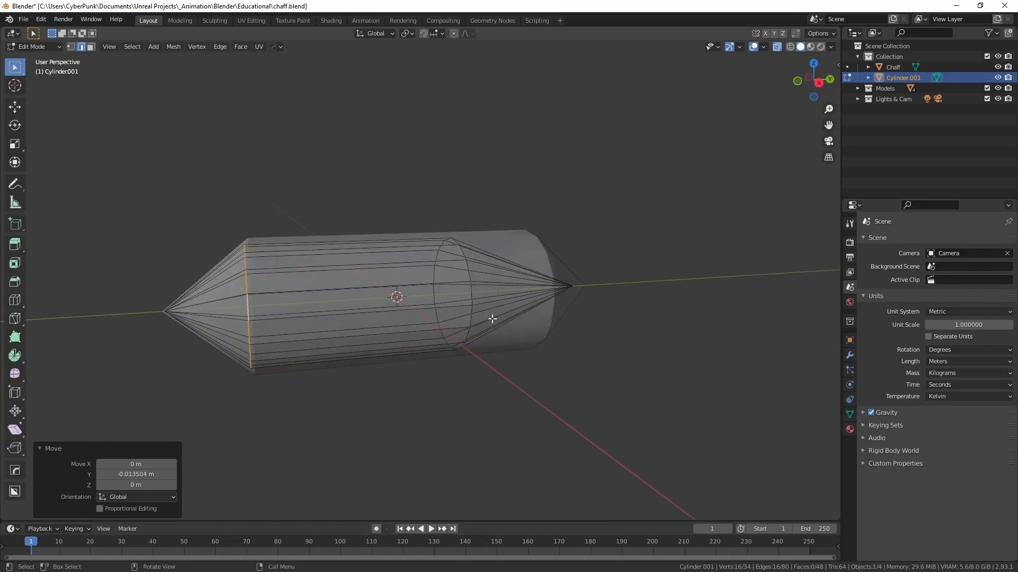
left_click(471, 293, "alt")
middle_click_drag(482, 311, 458, 311)
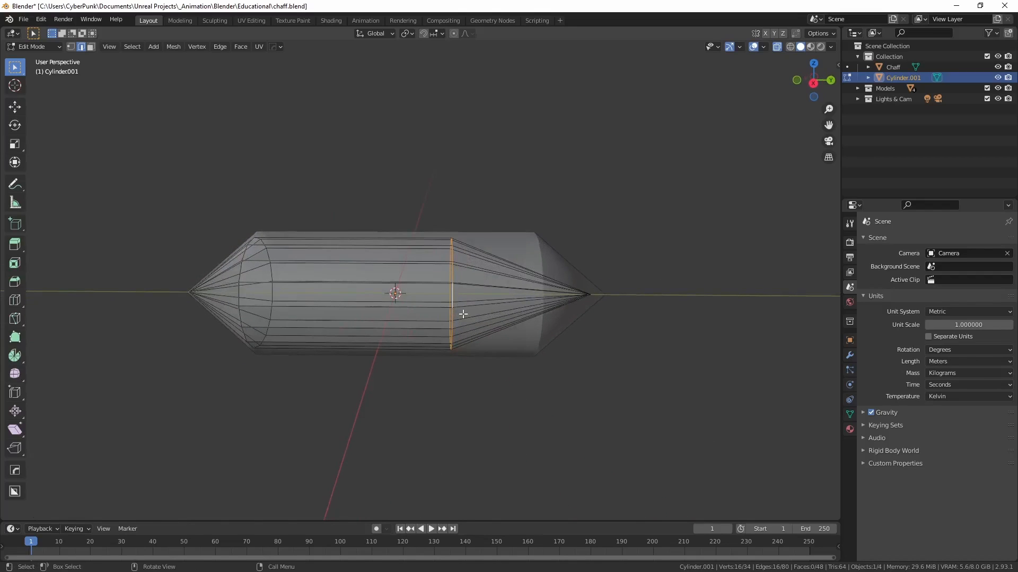
key("e")
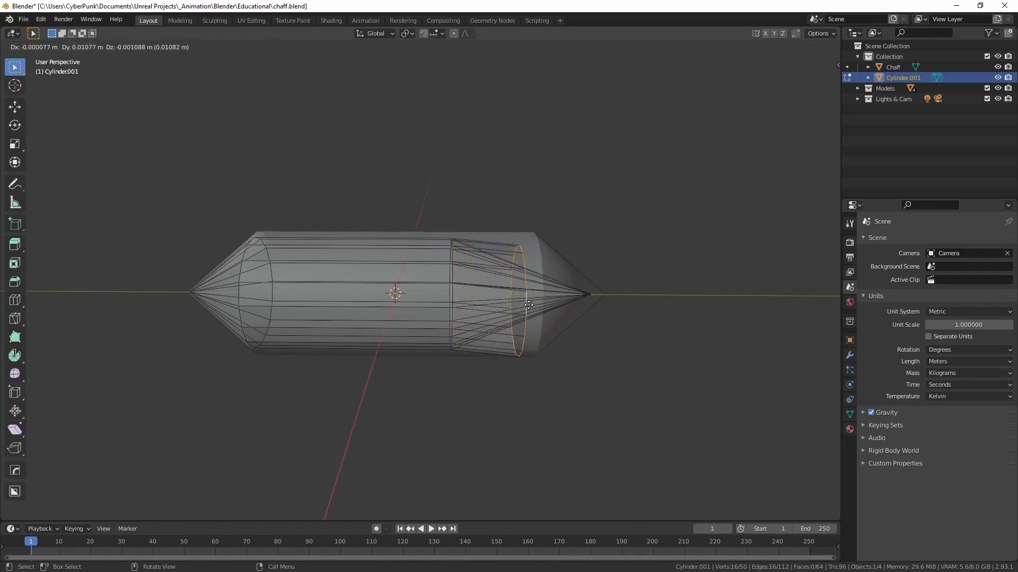
left_click(523, 301)
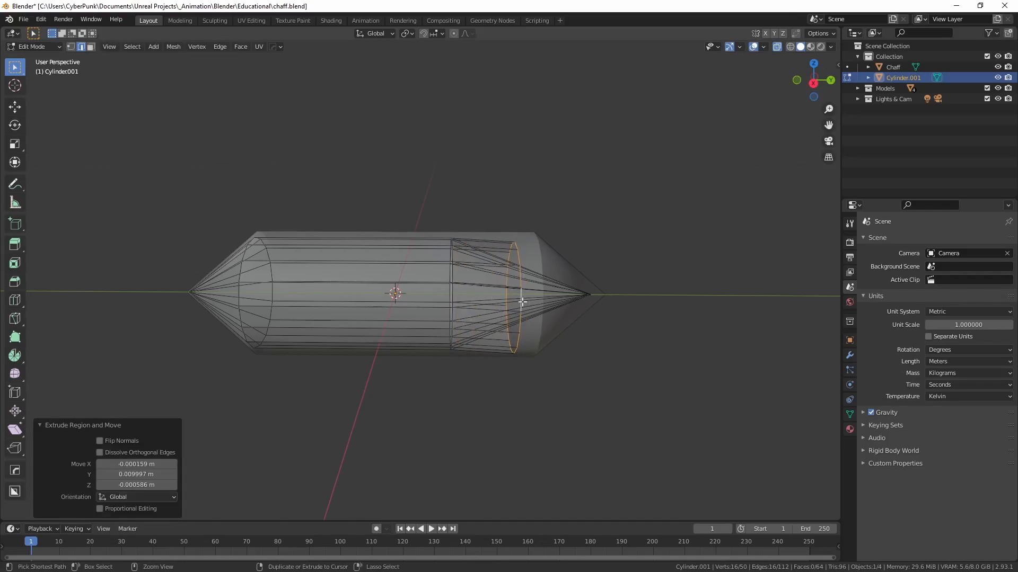
key("ctrl+z")
Step: Move the selected positive-Y edge loop outward along Y by about 0.0134 m to shorten that tip
key("g")
key("y")
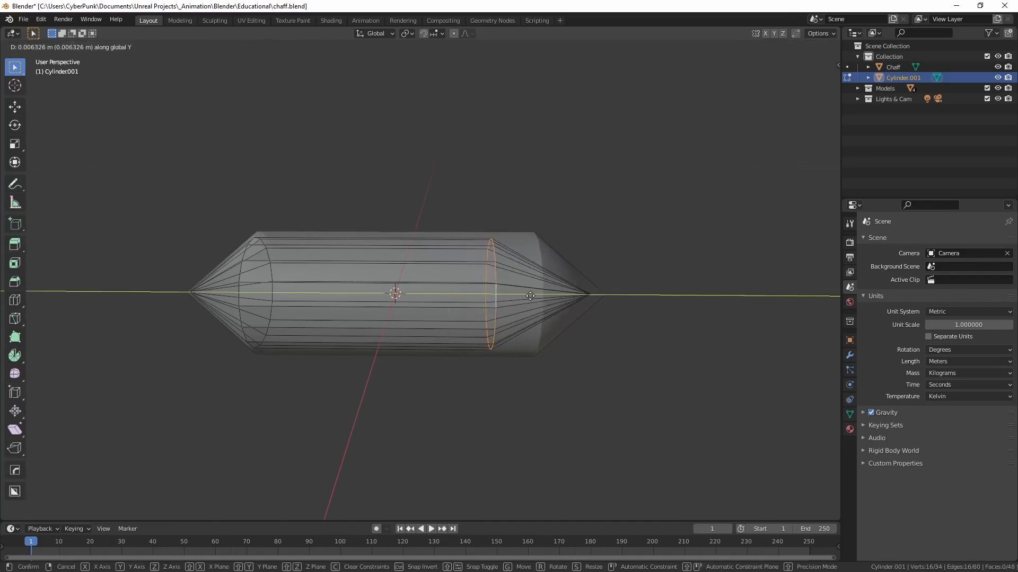
left_click(577, 301)
middle_click_drag(581, 318, 598, 345)
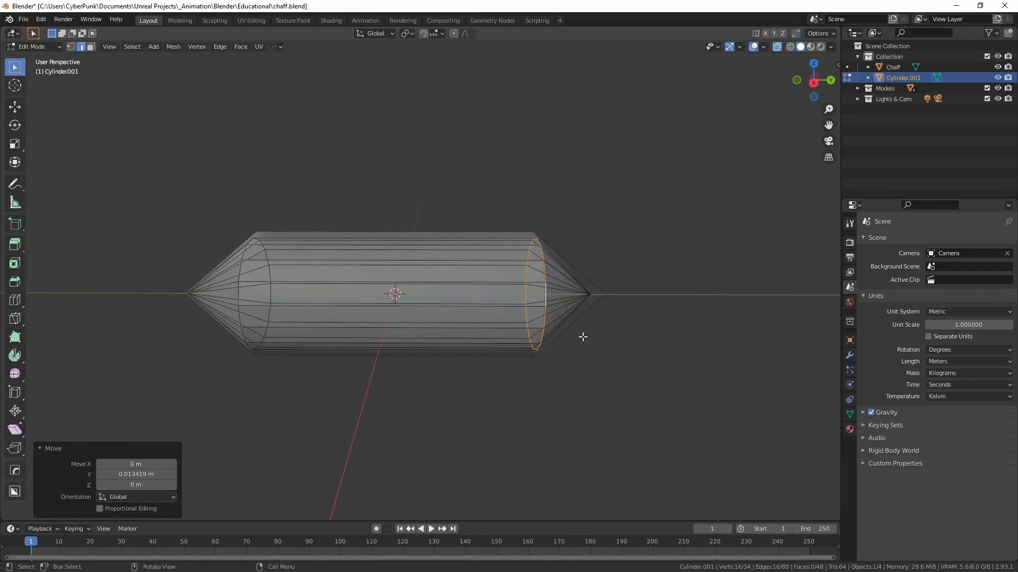
Step: Return to Object Mode and scale the double-pointed mesh up uniformly by about 1.03
key("Tab")
key("s")
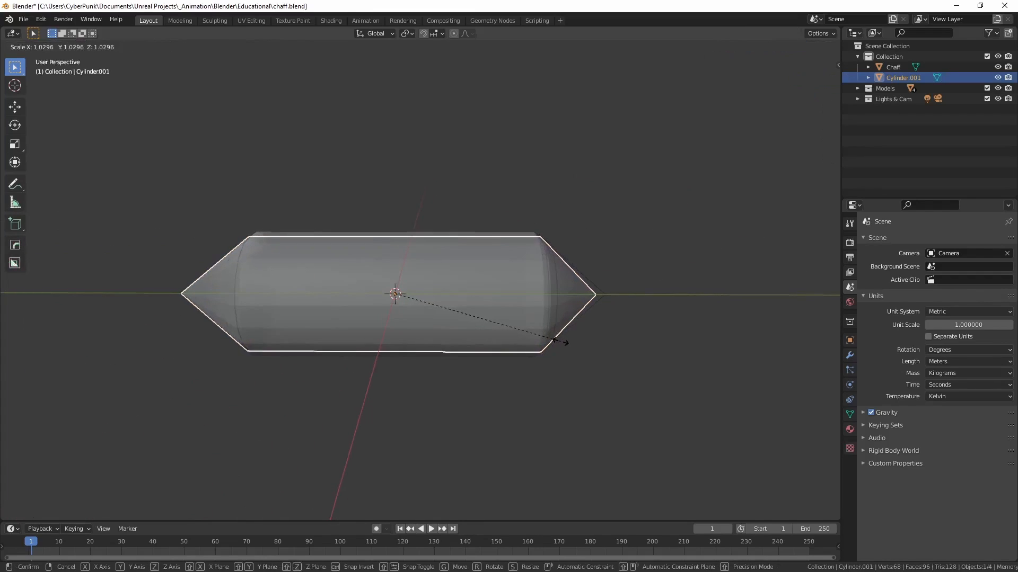
left_click(561, 346)
Step: Isolate the double-pointed mesh in local view and shade it with the HOps Sharpen operation
mouse_move(561, 346)
middle_mouse_down()
mouse_move(572, 357)
mouse_move(500, 355)
mouse_move(561, 356)
middle_mouse_up()
key("KP_Divide")
middle_click_drag(495, 325, 533, 319)
key("q")
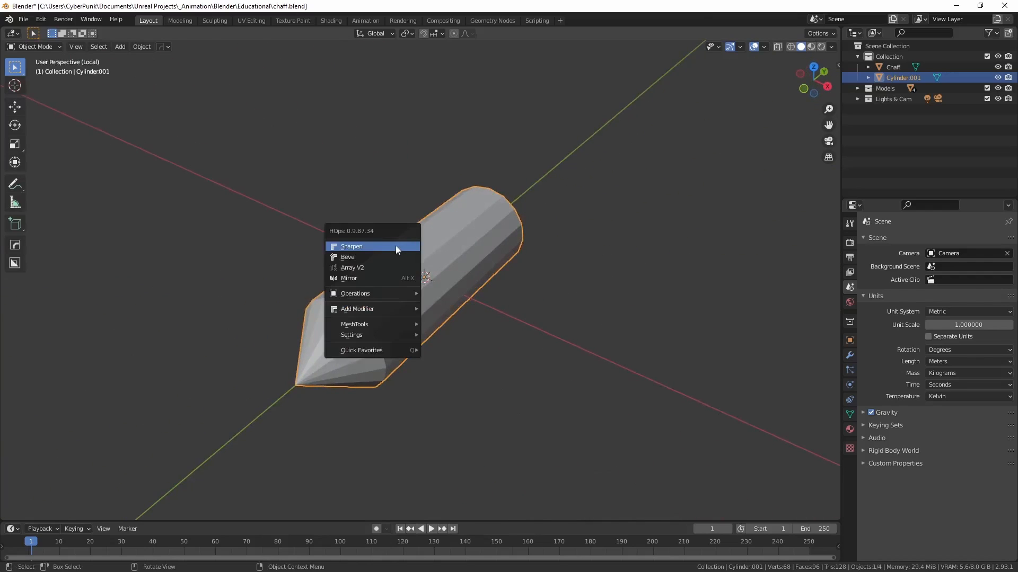
left_click(387, 250)
middle_click_drag(387, 249, 435, 314)
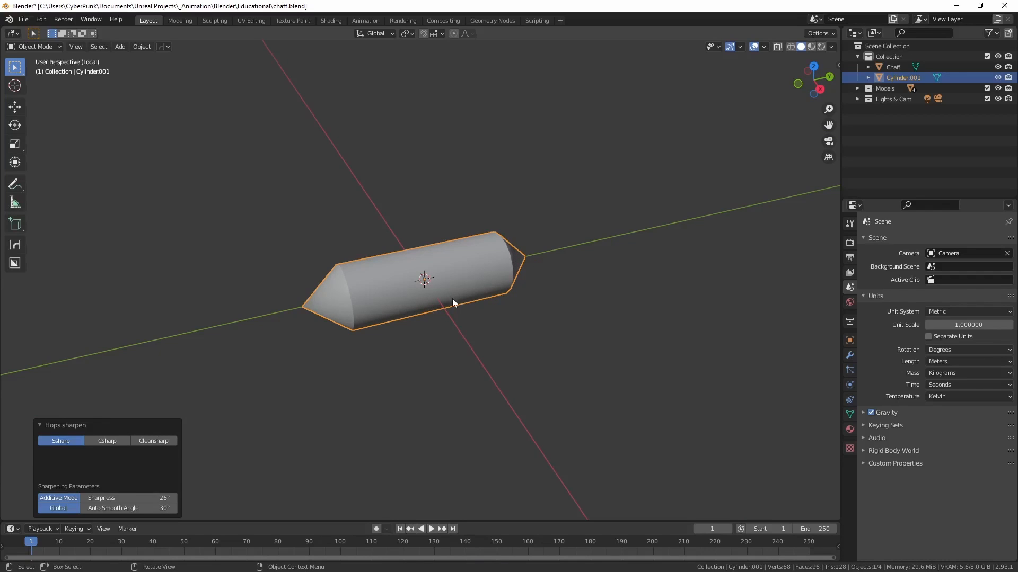
mouse_move(482, 327)
middle_mouse_down()
mouse_move(485, 315)
mouse_move(421, 288)
mouse_move(501, 281)
mouse_move(499, 319)
mouse_move(476, 313)
mouse_move(517, 322)
mouse_move(415, 323)
mouse_move(484, 310)
middle_mouse_up()
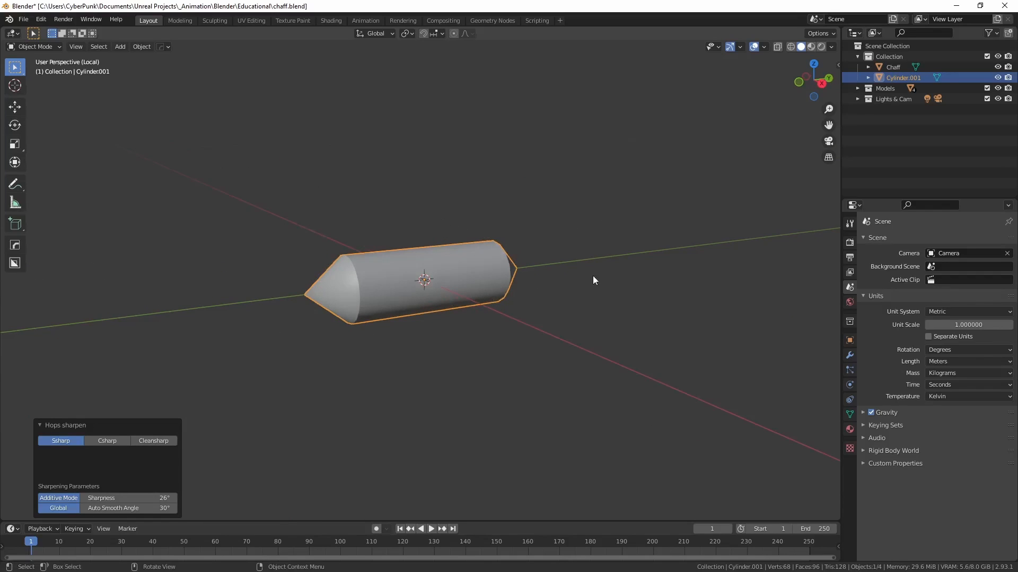
middle_click_drag(461, 281, 350, 260)
left_click(25, 19)
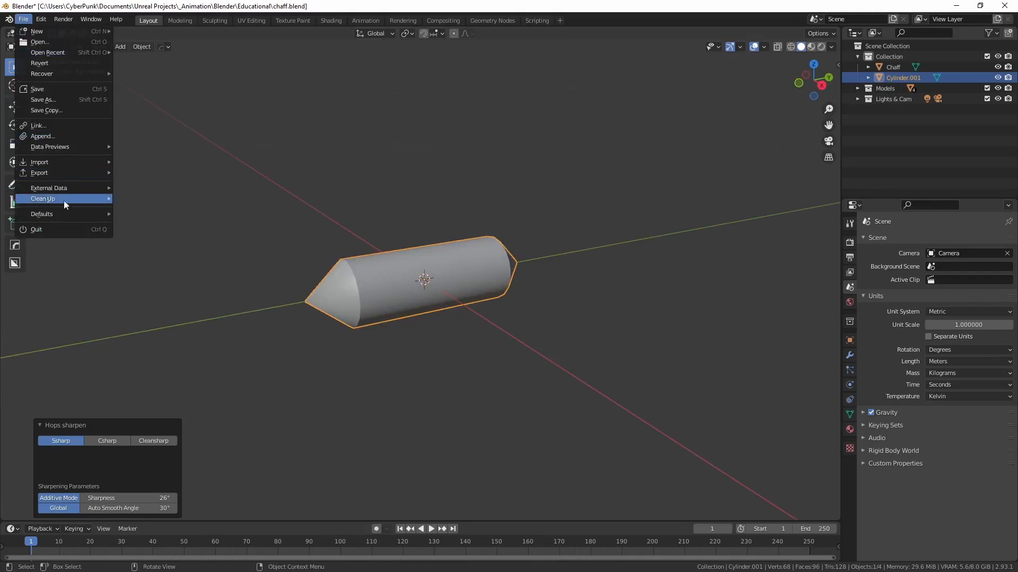
mouse_move(54, 172)
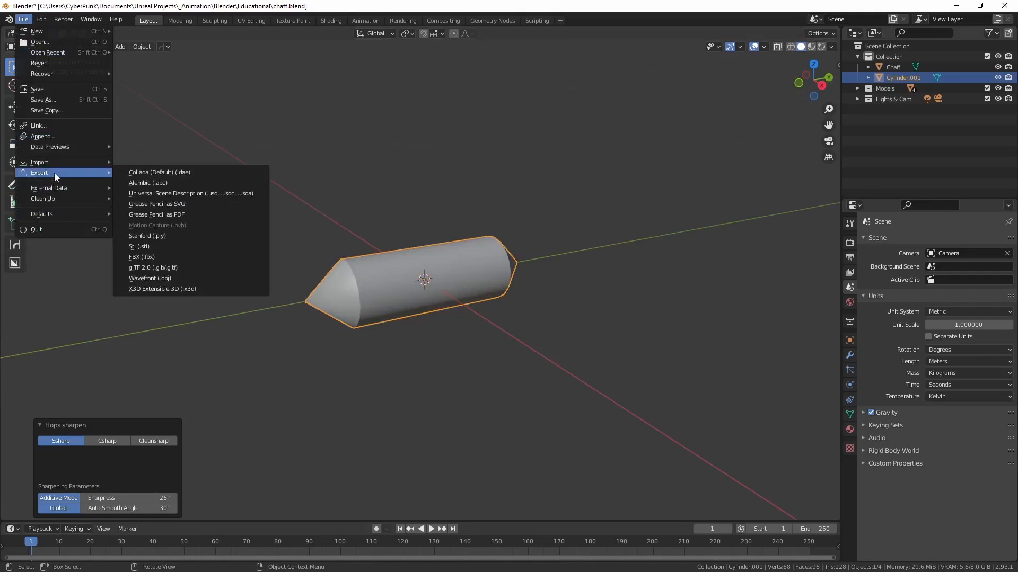
left_click(148, 258)
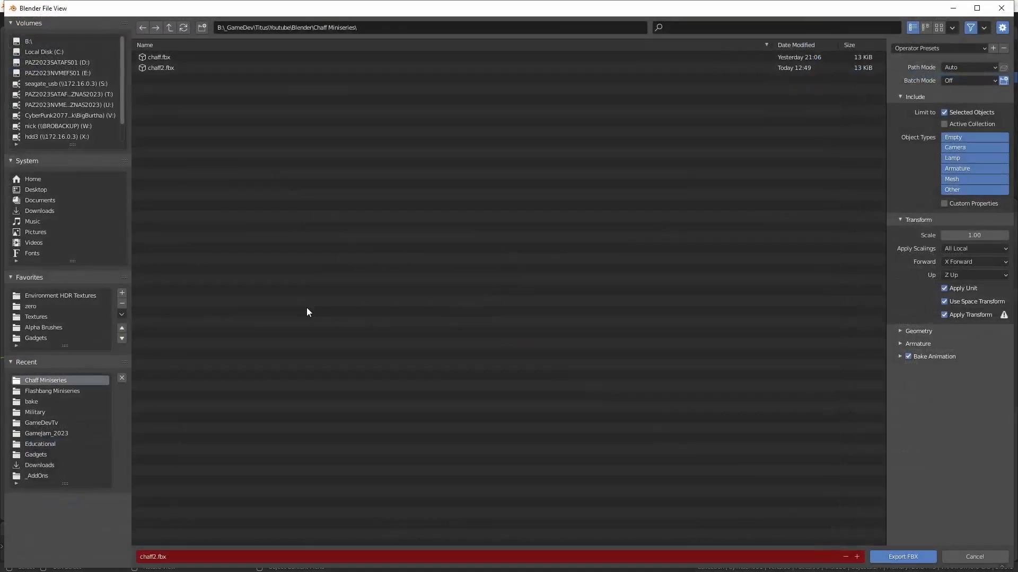
left_click(12, 23)
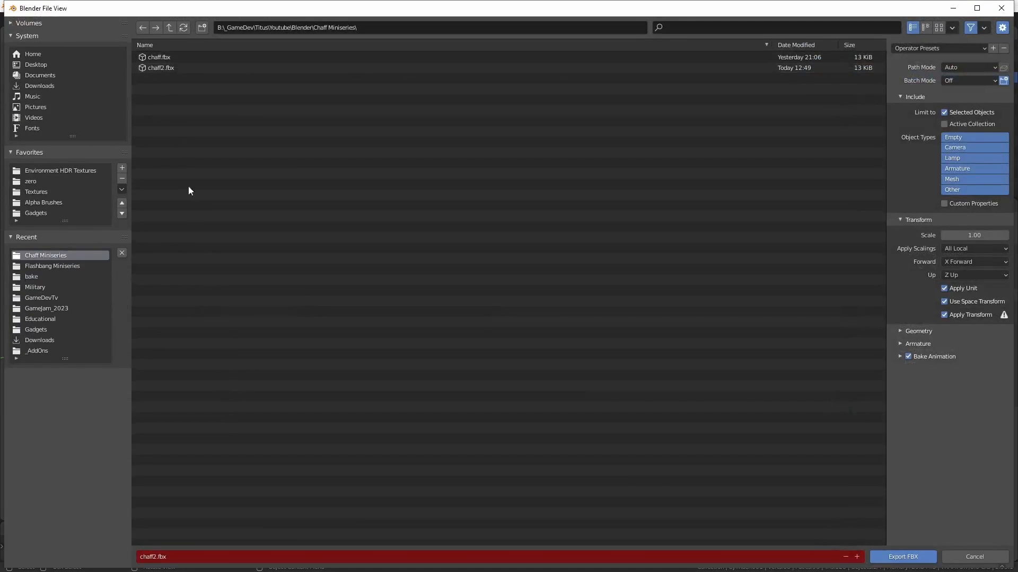
left_click(167, 557)
key("Home")
type("_")
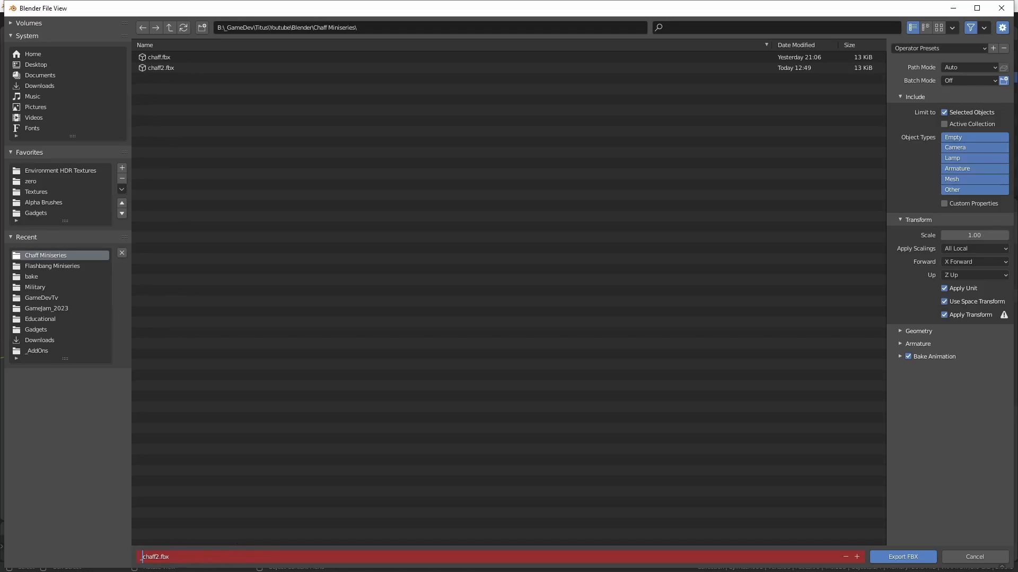
key("BackSpace")
left_click(454, 504)
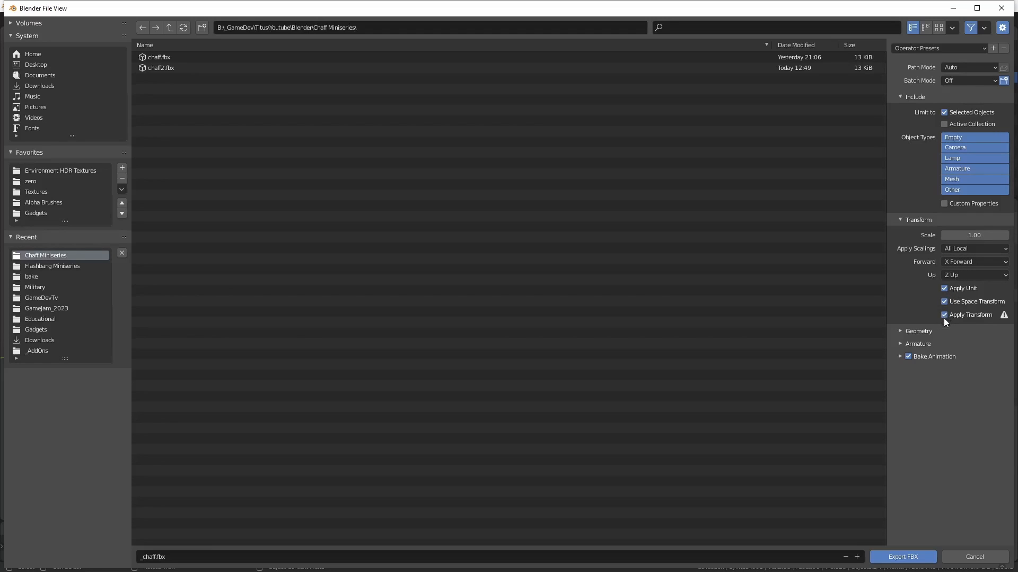
left_click(977, 561)
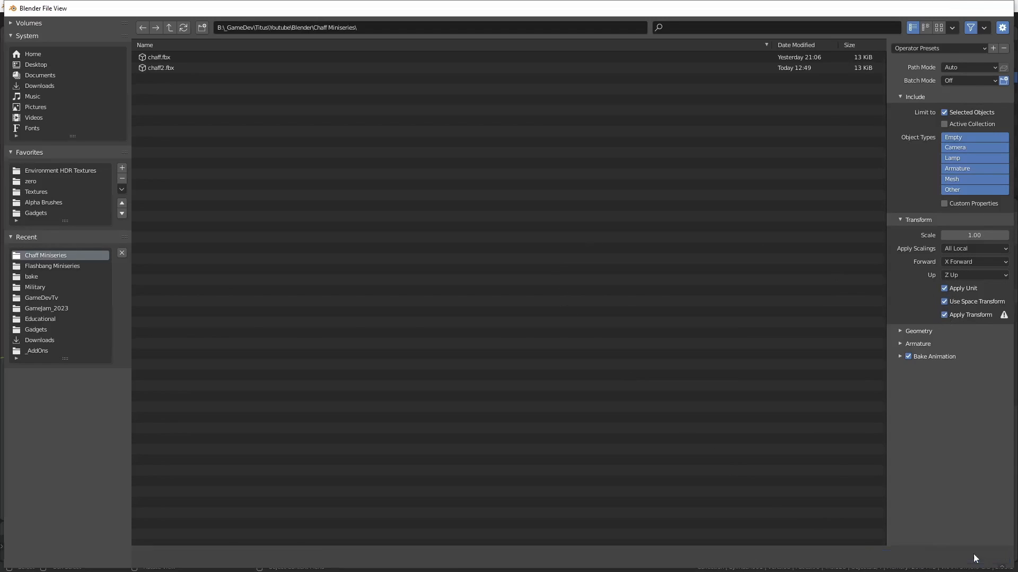
Step: Apply all transforms to the double-pointed mesh and check its rotation and scale values
key("n")
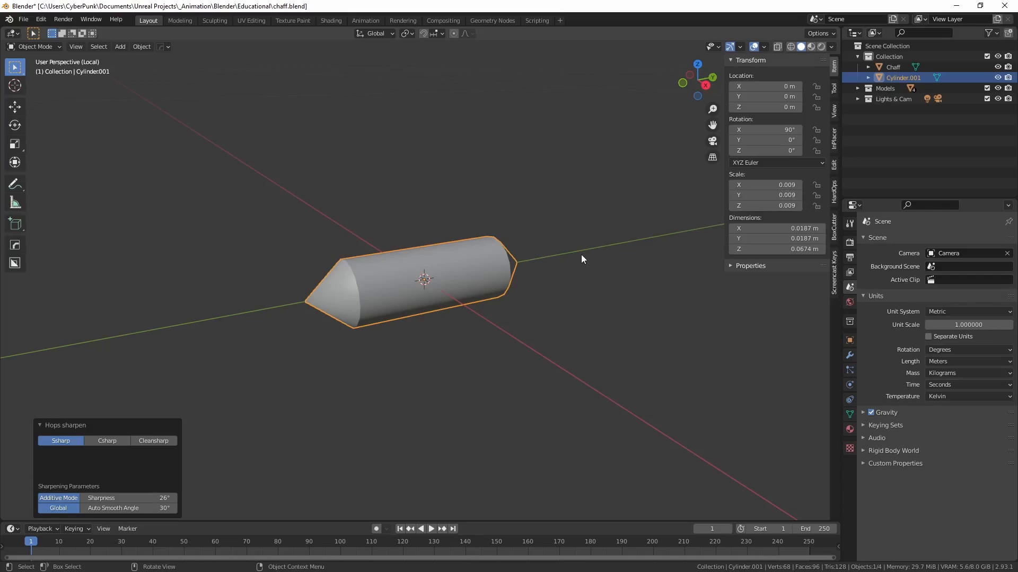
key("n")
key("ctrl+a")
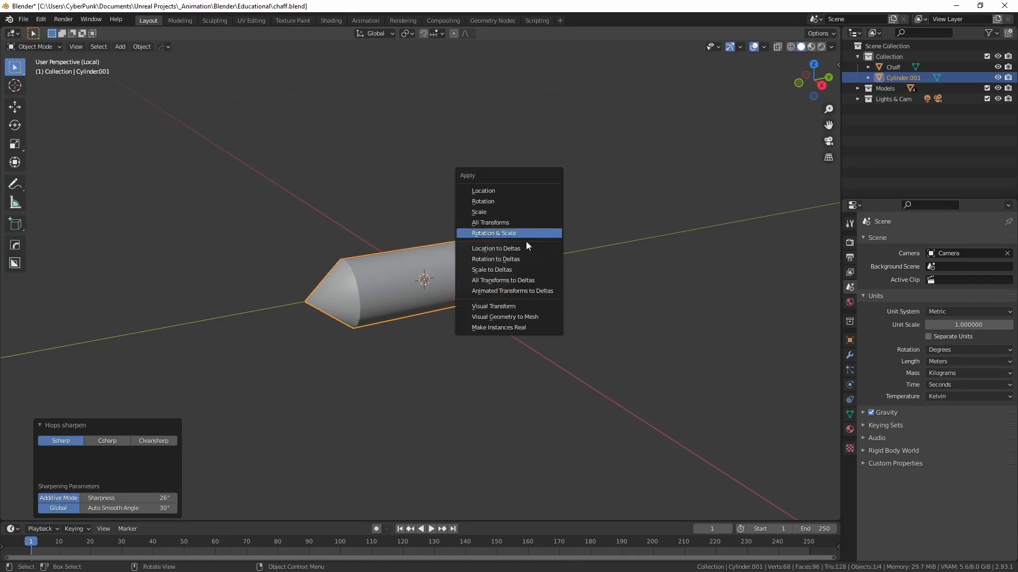
left_click(491, 222)
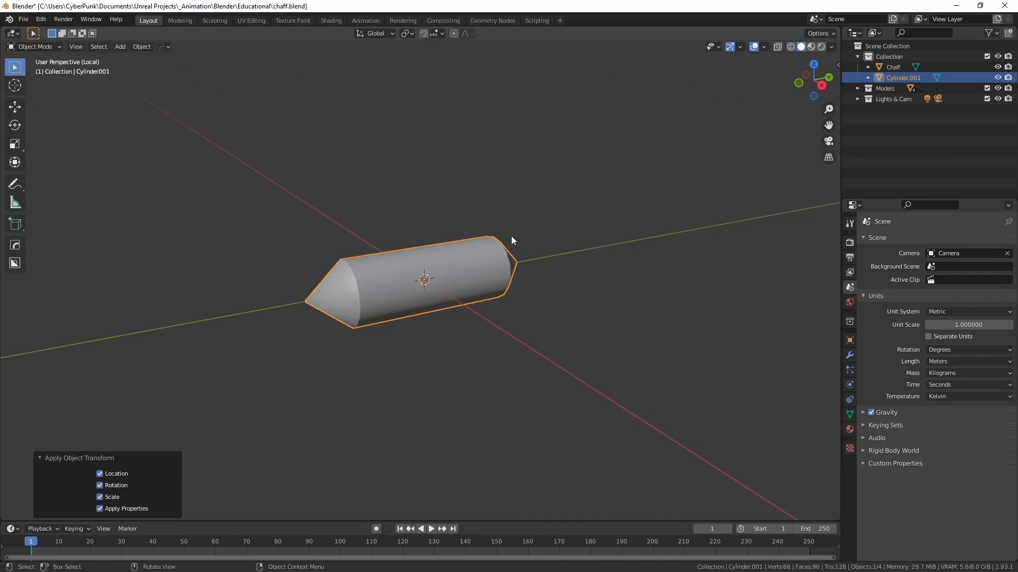
key("n")
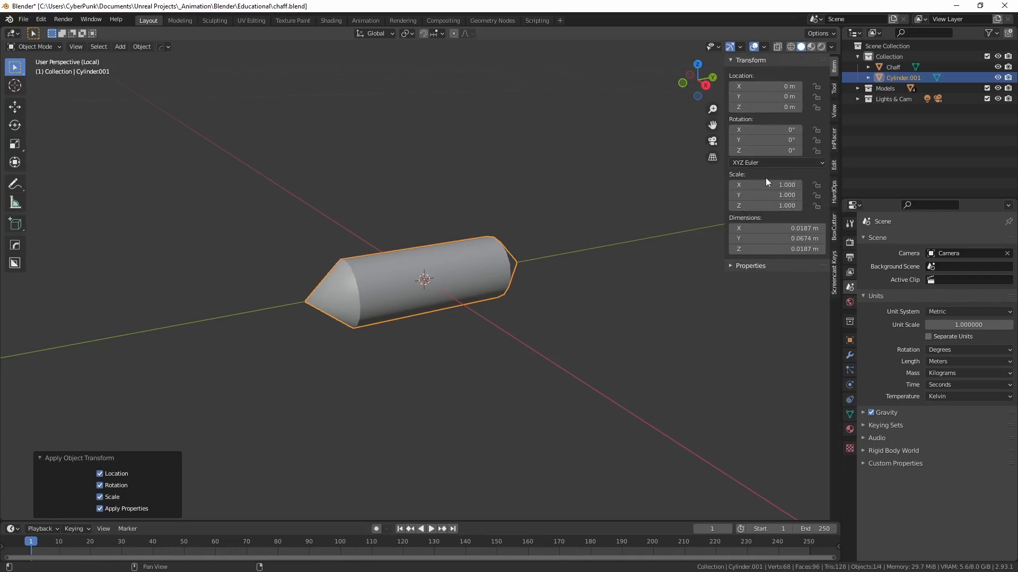
key("n")
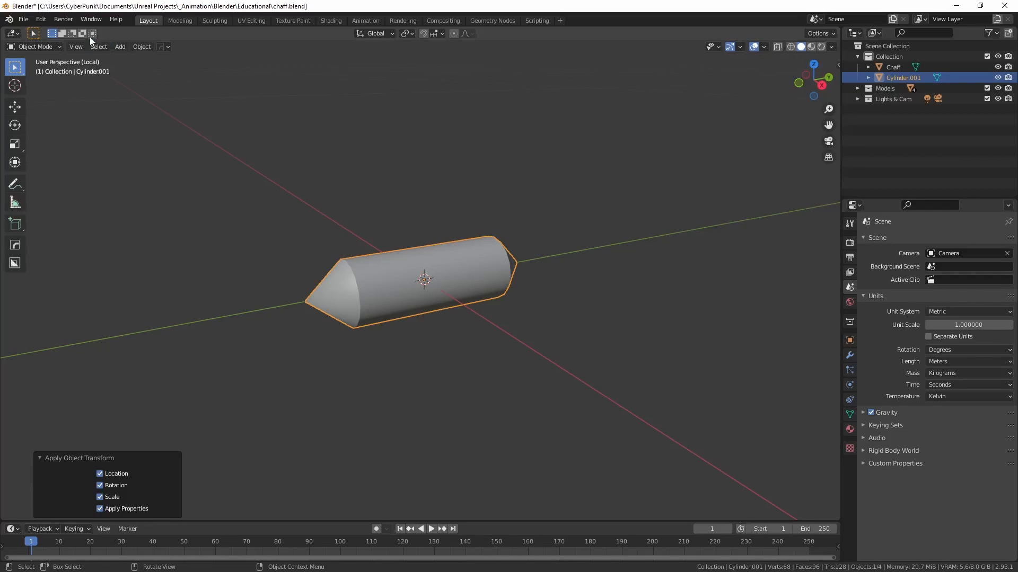
Step: Start an FBX export of the mesh and name the file _chaff.fbx in the Chaff Miniseries folder
left_click(25, 19)
mouse_move(46, 170)
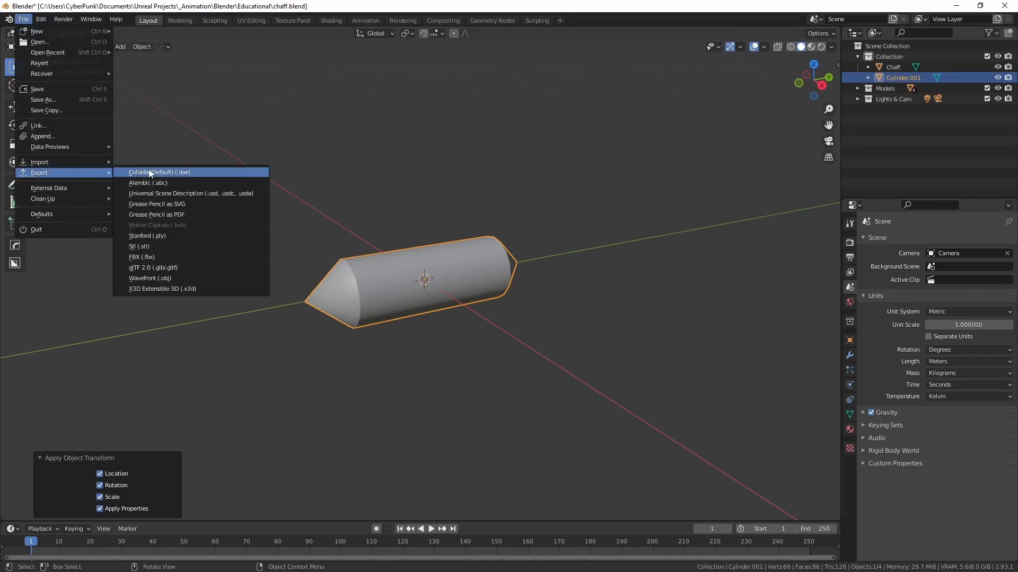
left_click(142, 257)
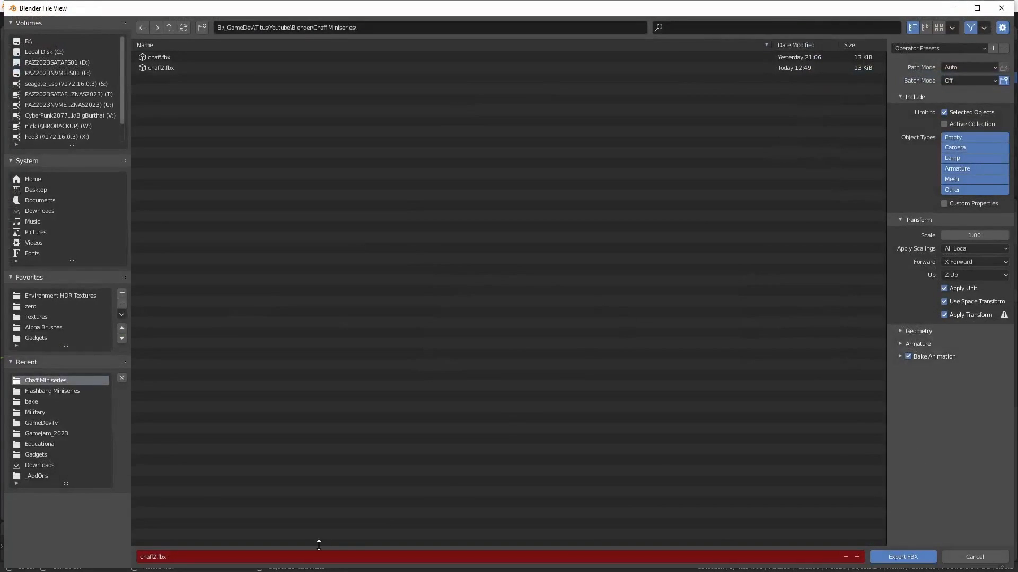
left_click(245, 555)
key("Home")
type("_")
key("Right")
key("Right")
key("Right")
key("Right")
key("Right")
key("Right")
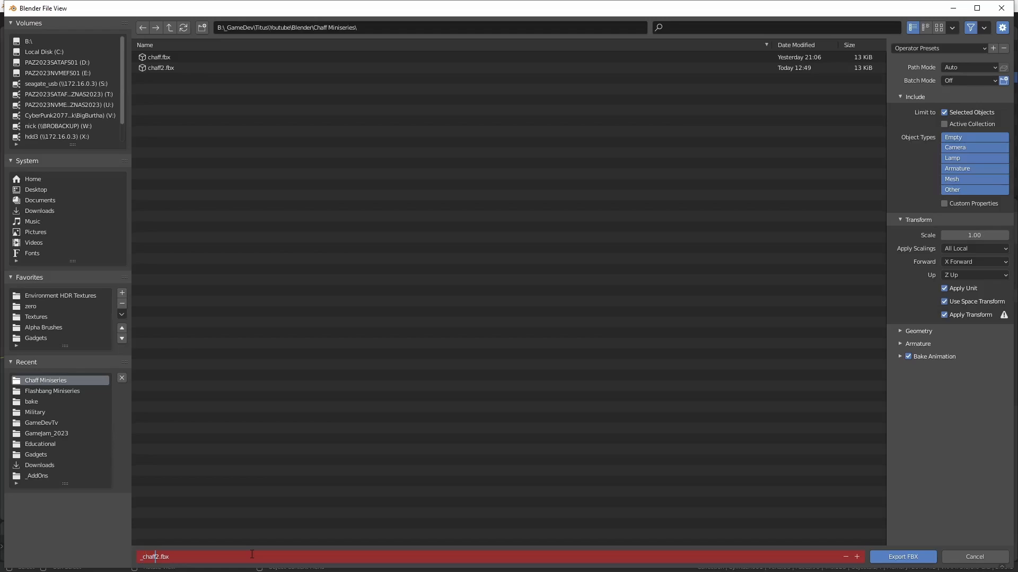
key("BackSpace")
left_click(569, 380)
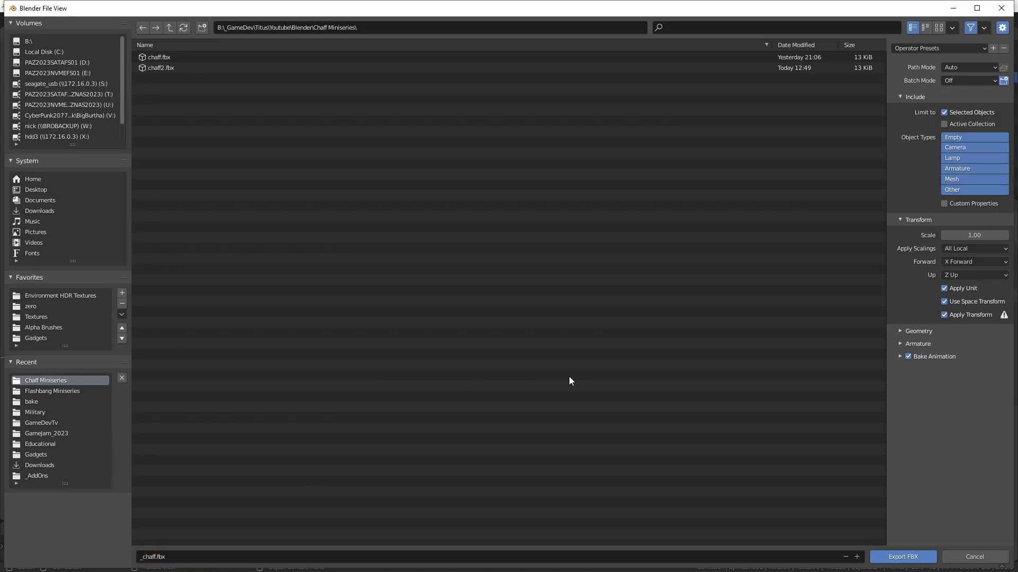
Step: Review the armature and geometry export options, set Smoothing to Face, and export the FBX
left_click(899, 345)
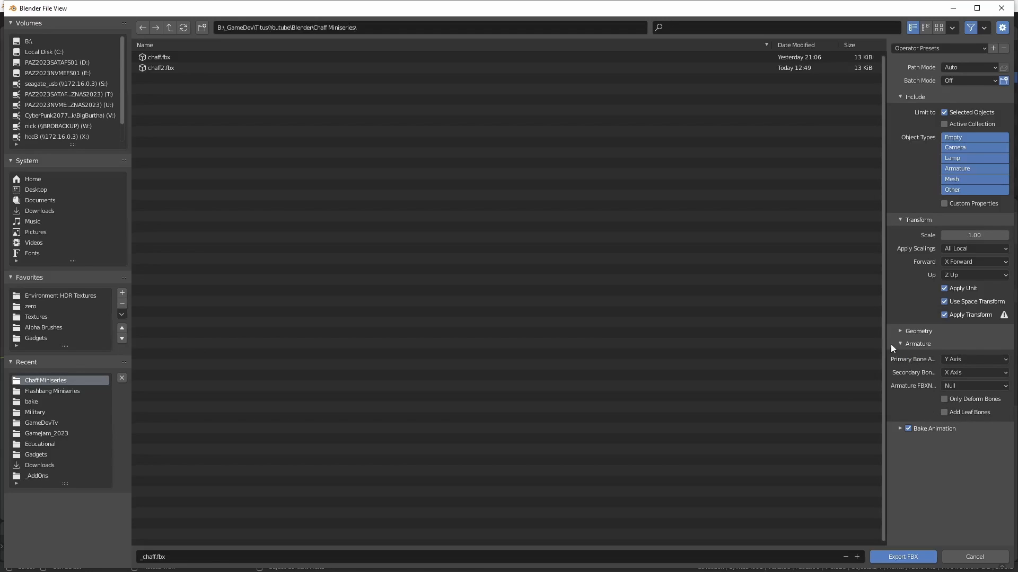
left_click(904, 332)
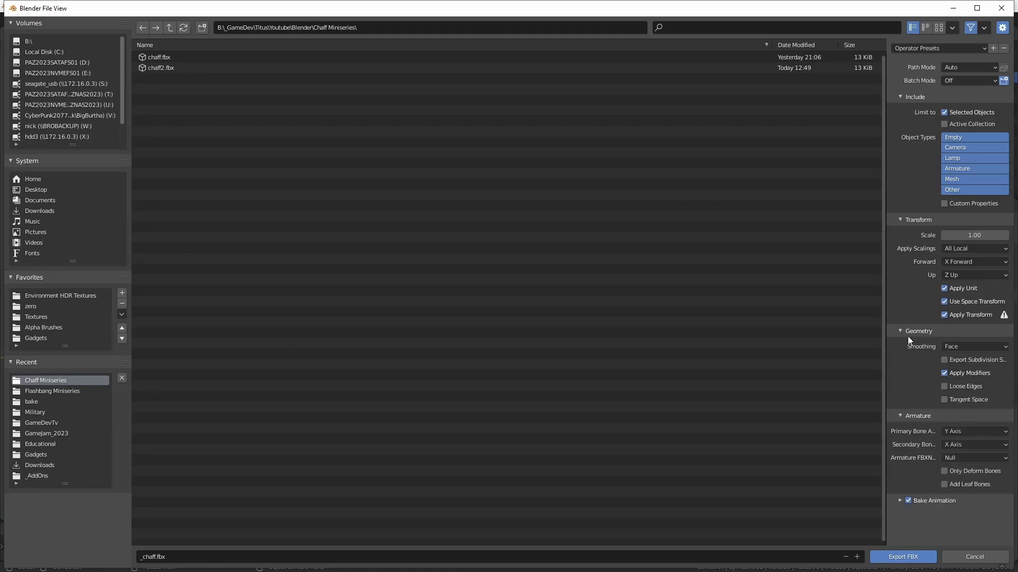
left_click(953, 347)
left_click(957, 371)
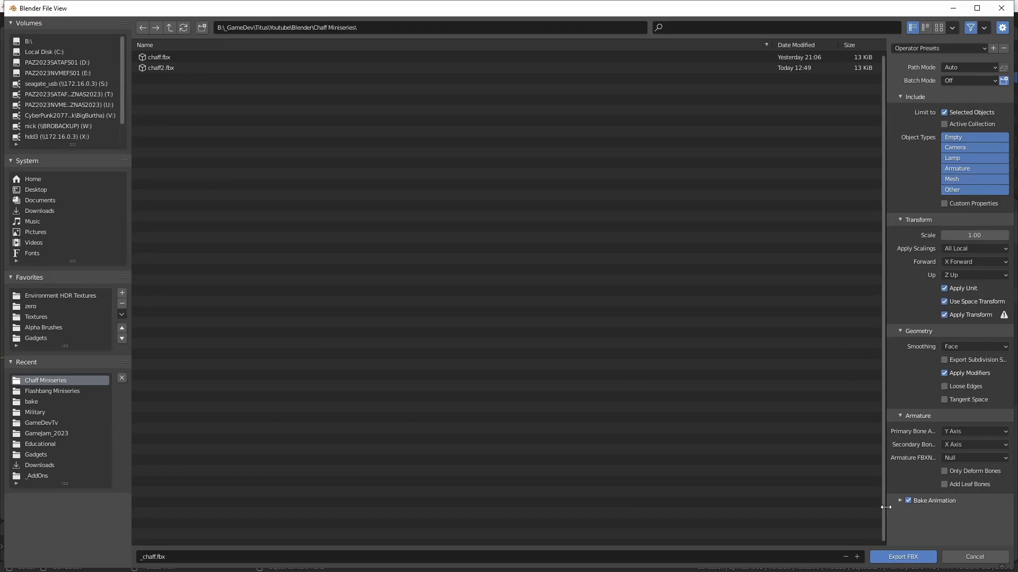
left_click(899, 558)
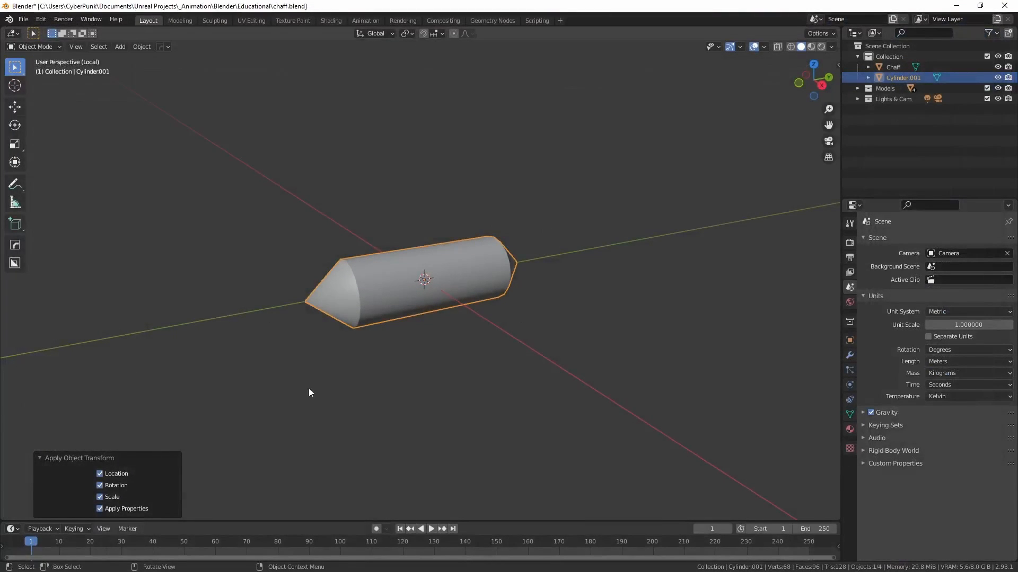
Step: Switch from Blender to Unreal Editor and create a folder named _SFX in the Content folder
left_click(965, 7)
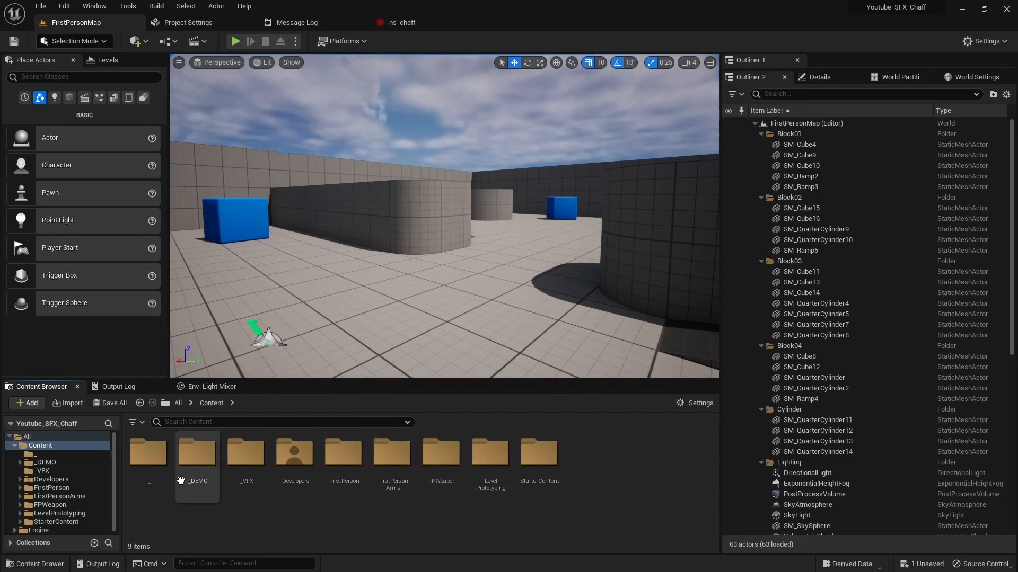
key("ctrl+shift+n")
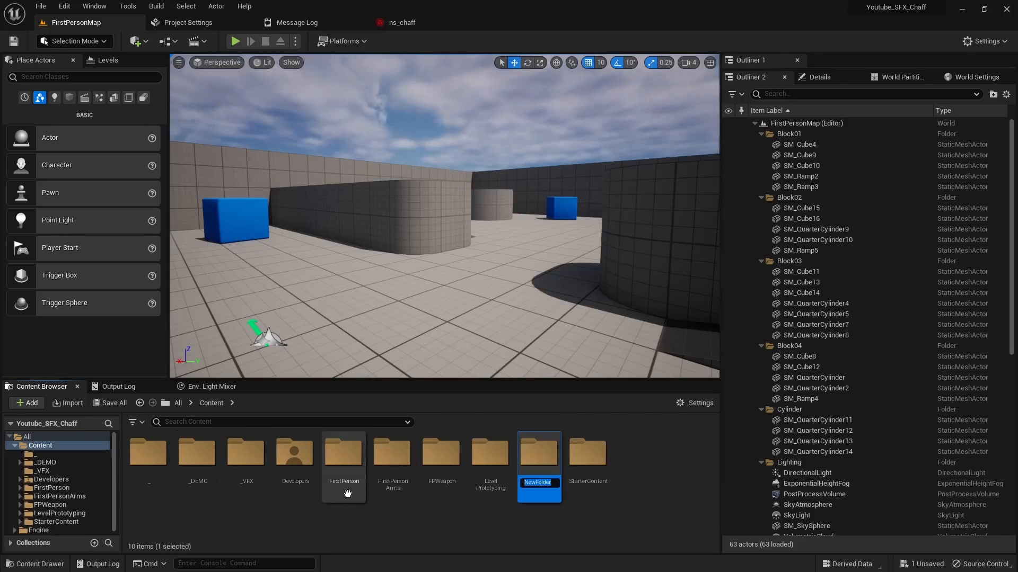
type("_")
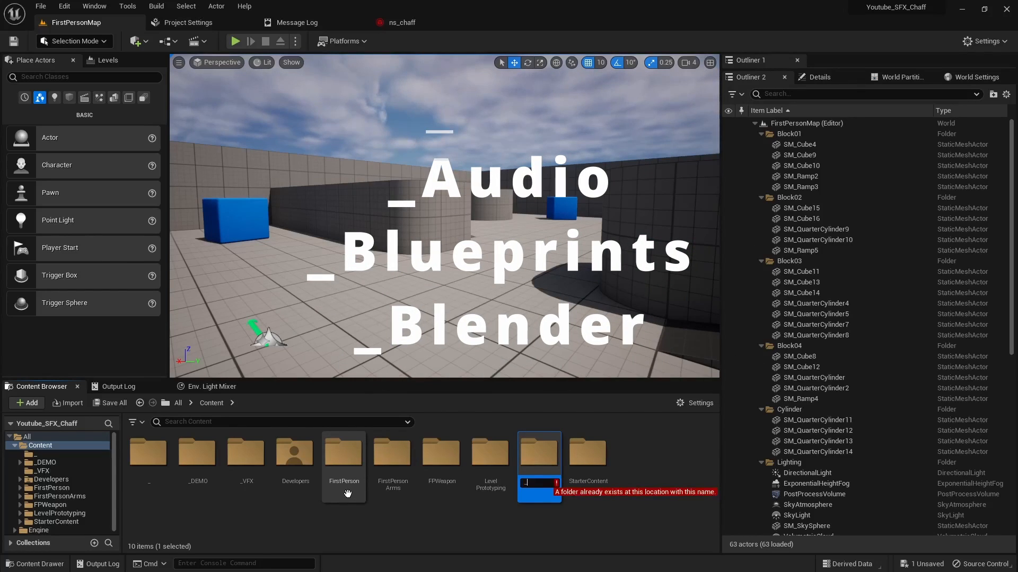
type("SFX")
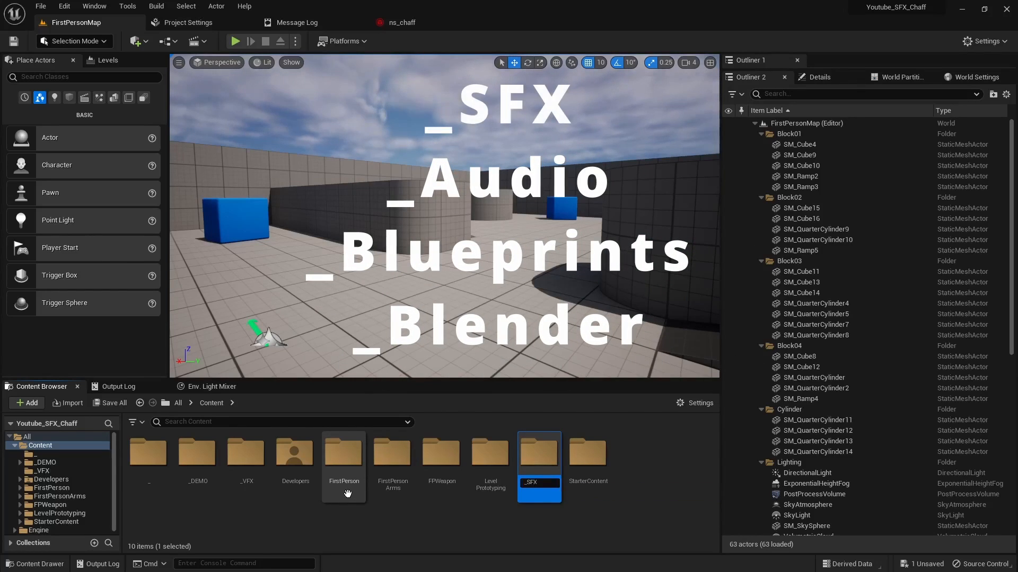
key("Return")
Step: Create another folder named _Audio in the Content folder
left_click(362, 522)
key("ctrl+shift+n")
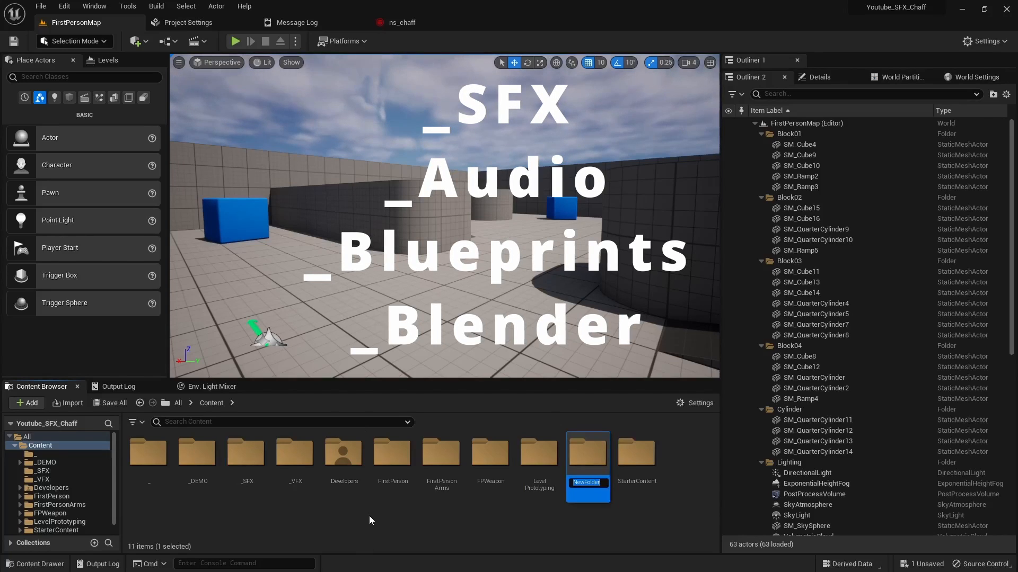
type("_")
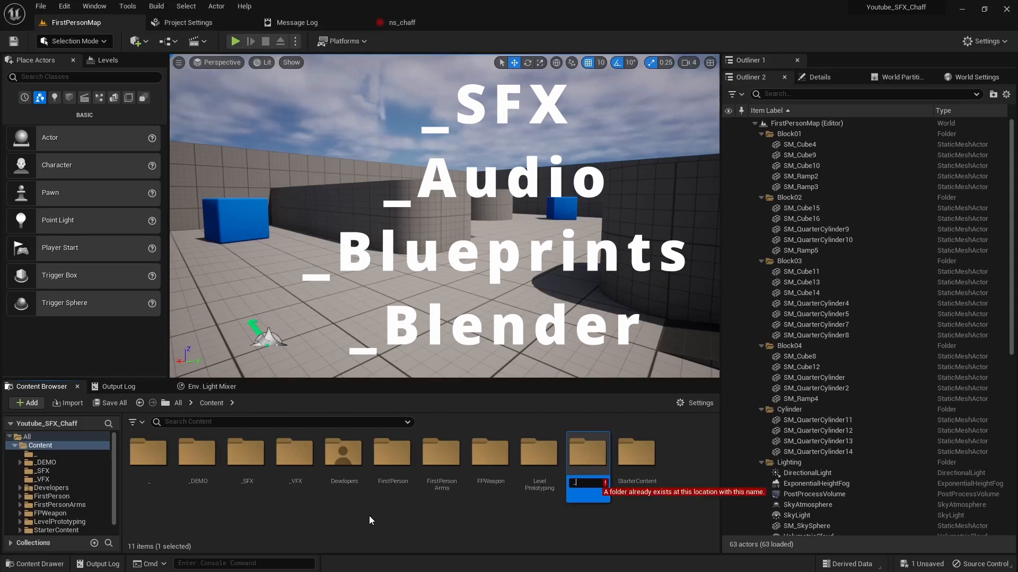
type("Audio")
key("Return")
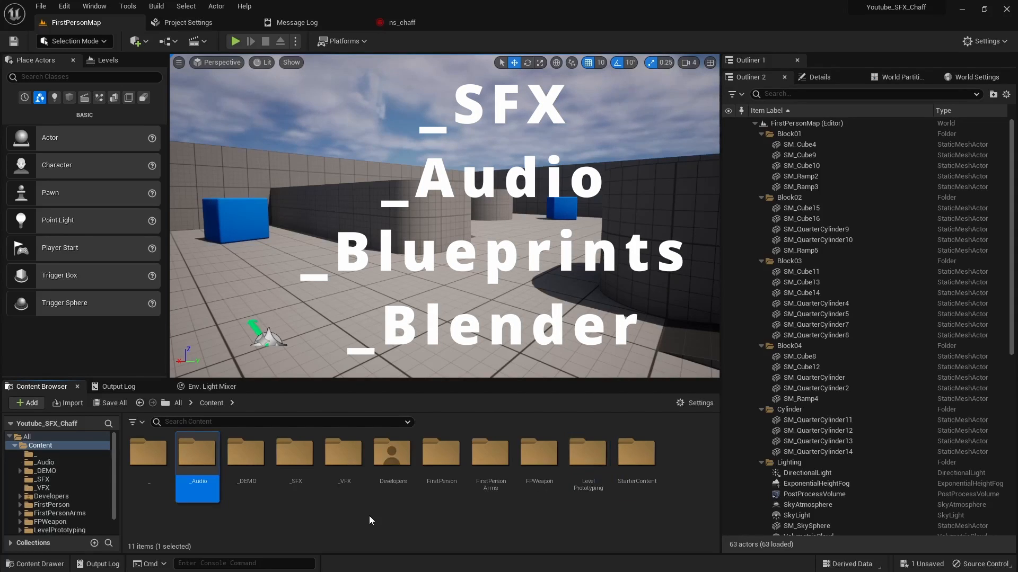
Step: Add a folder named _Blueprints to the Content folder
key("ctrl+shift+n")
type("_Blue")
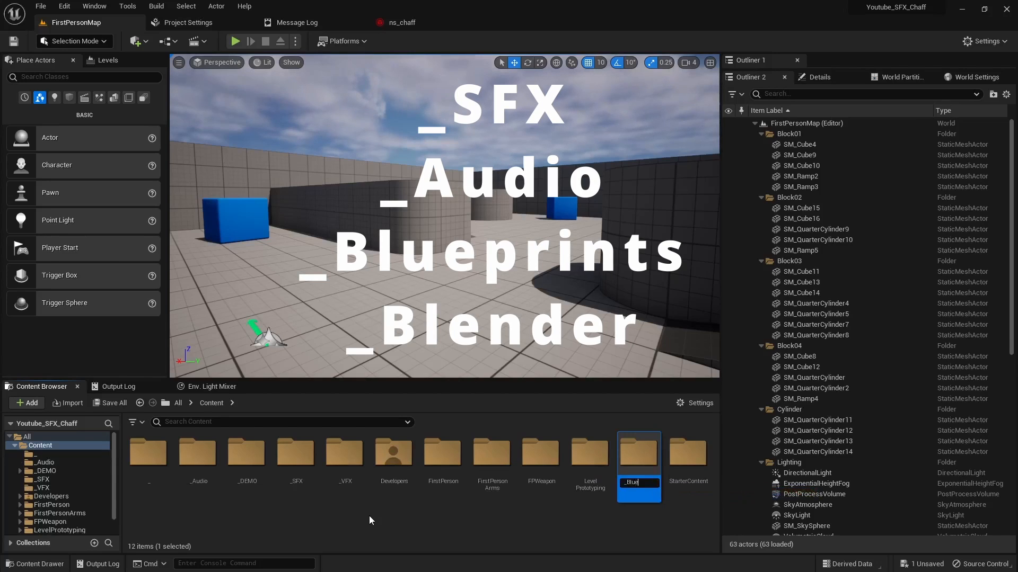
type("prints")
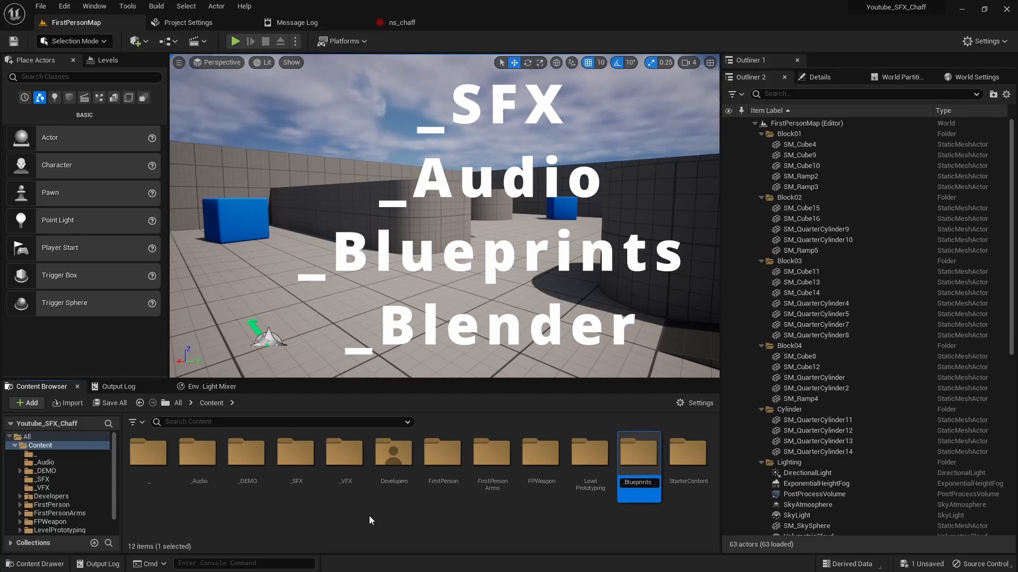
key("Return")
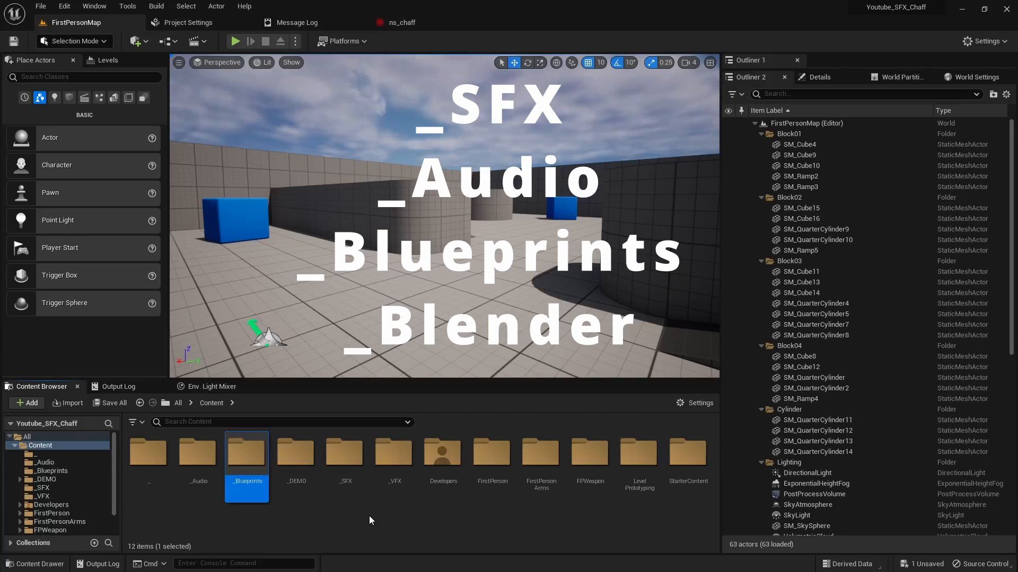
Step: Add a folder named _Blender to the Content folder
key("ctrl+shift+n")
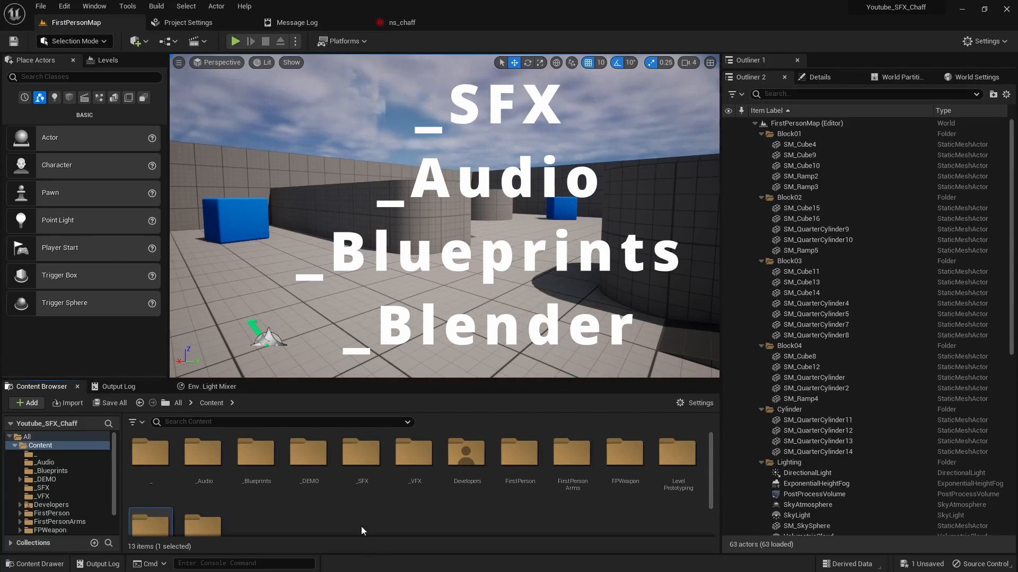
right_click_drag(351, 502, 348, 470)
right_click_drag(350, 523, 344, 472)
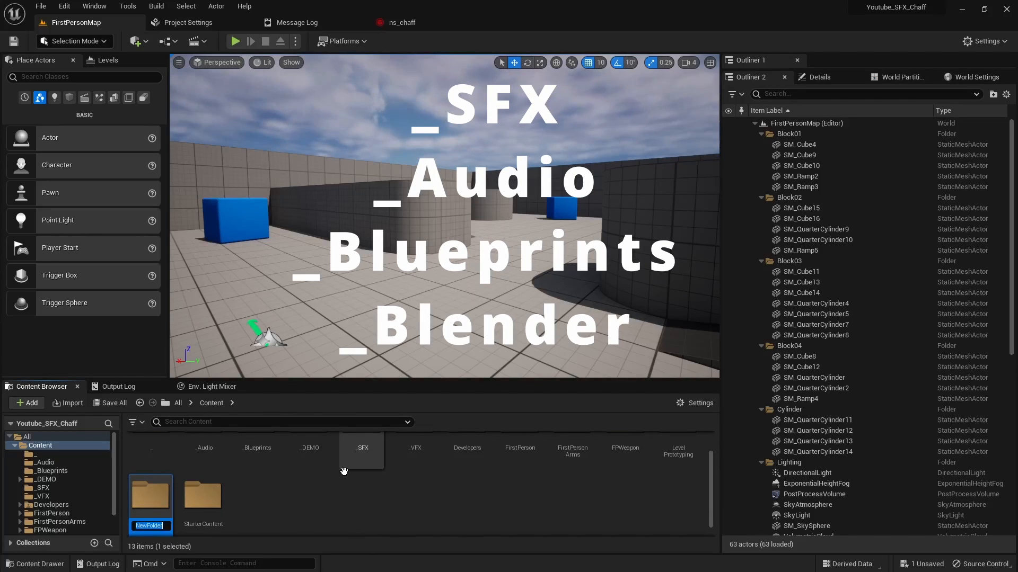
type("_Blender")
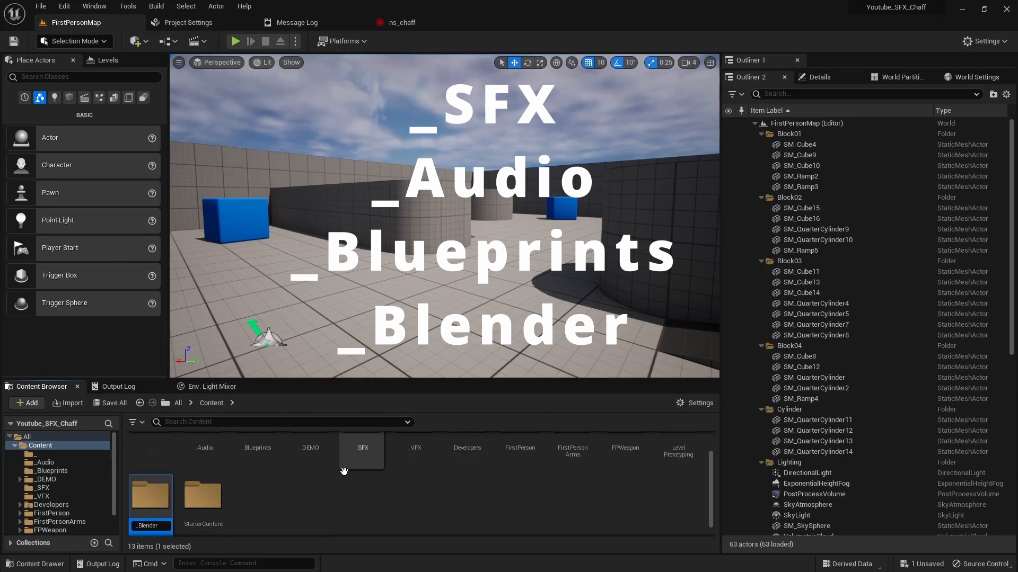
key("Return")
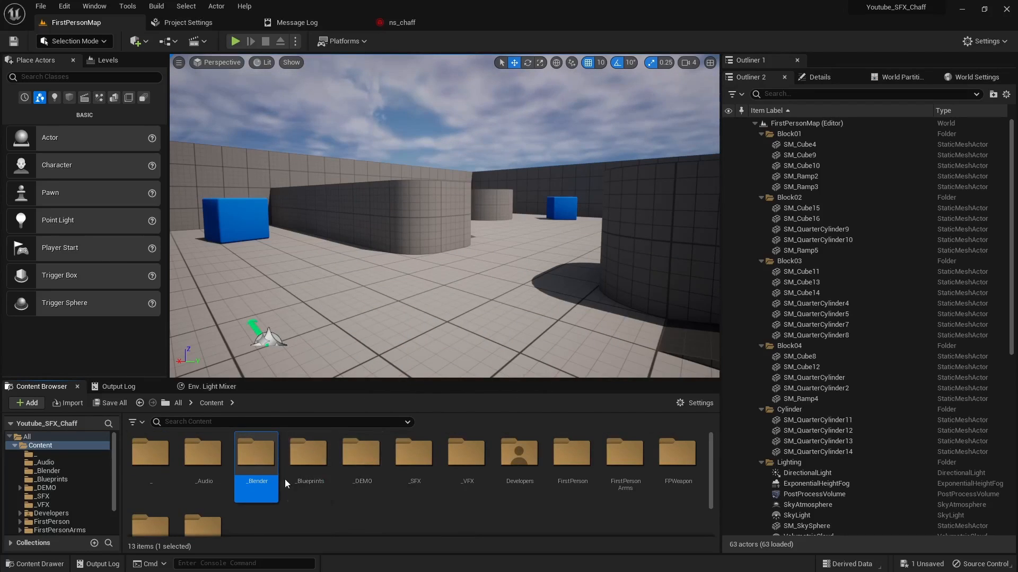
Step: Open the _Blender content folder and bring in _chaff.fbx from the Chaff Miniseries folder on disk
double_click(202, 455)
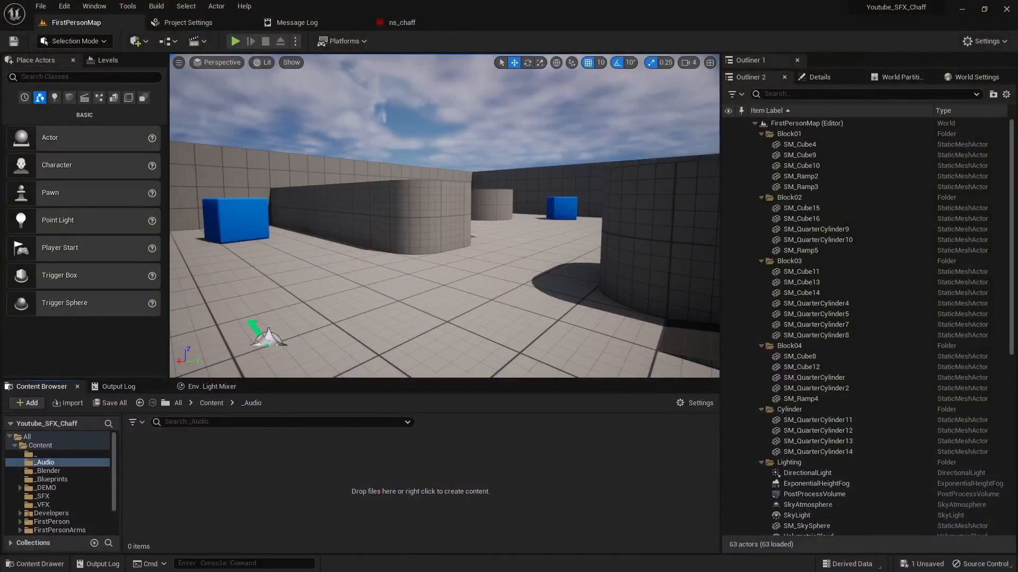
left_click(49, 471)
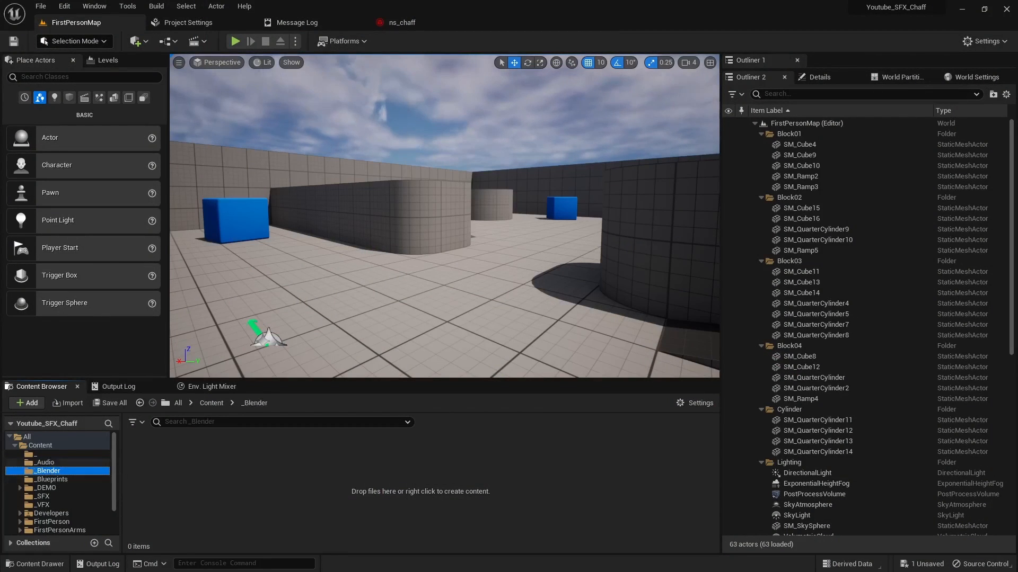
left_click_drag(75, 423, 311, 477)
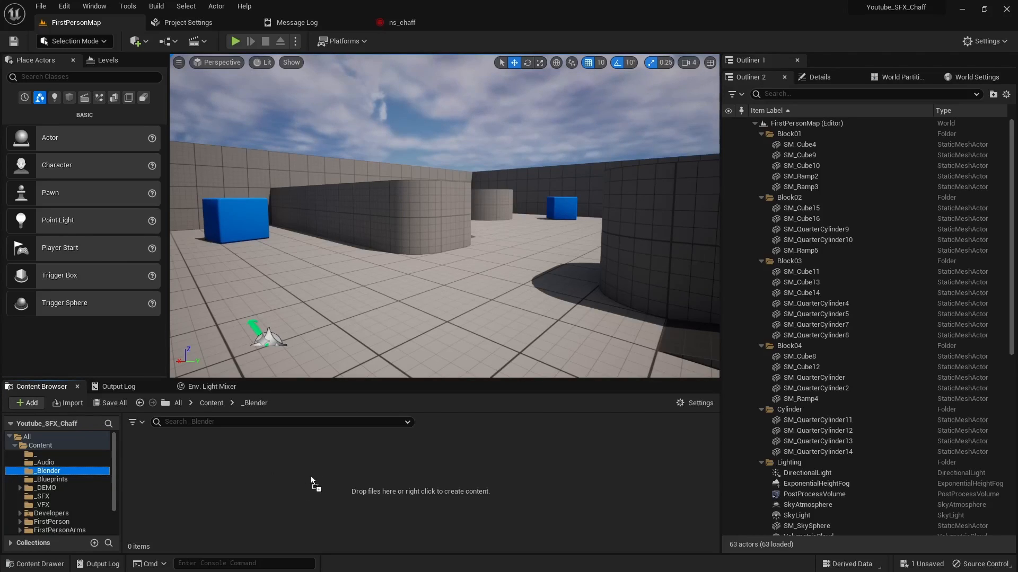
left_click_drag(0, 175, 0, 167)
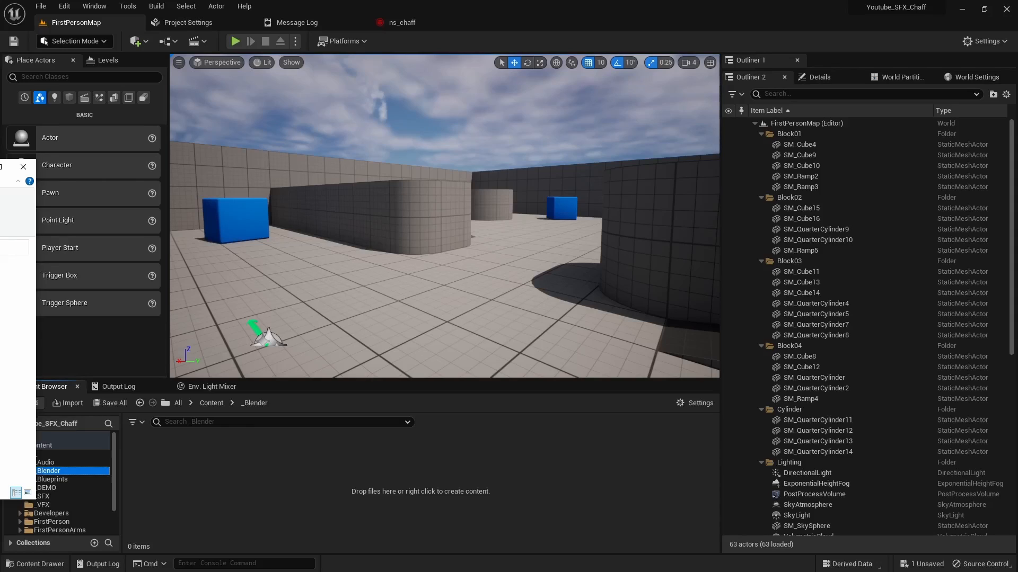
left_click_drag(0, 167, 796, 102)
left_click(496, 218)
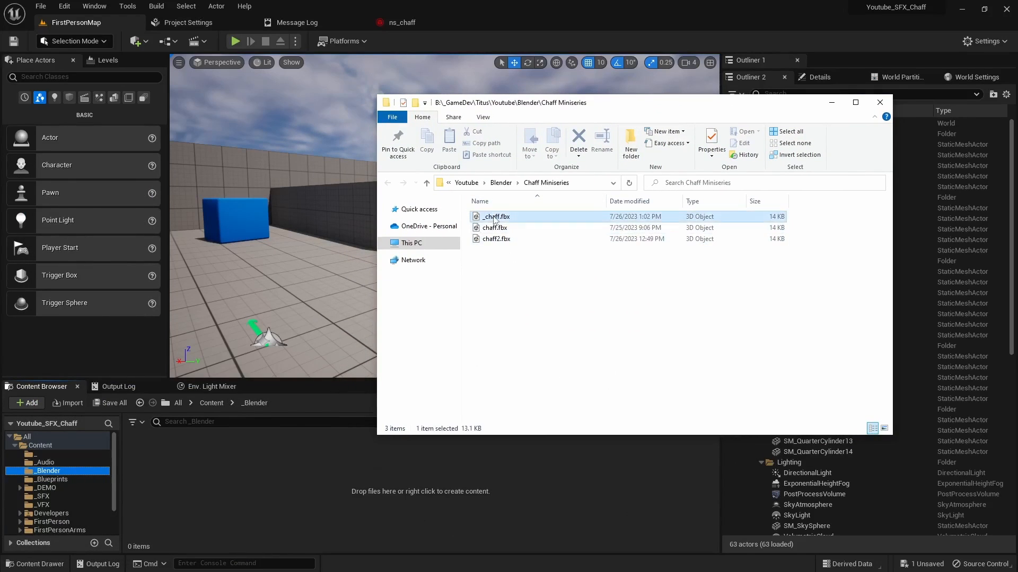
left_click_drag(496, 221, 265, 476)
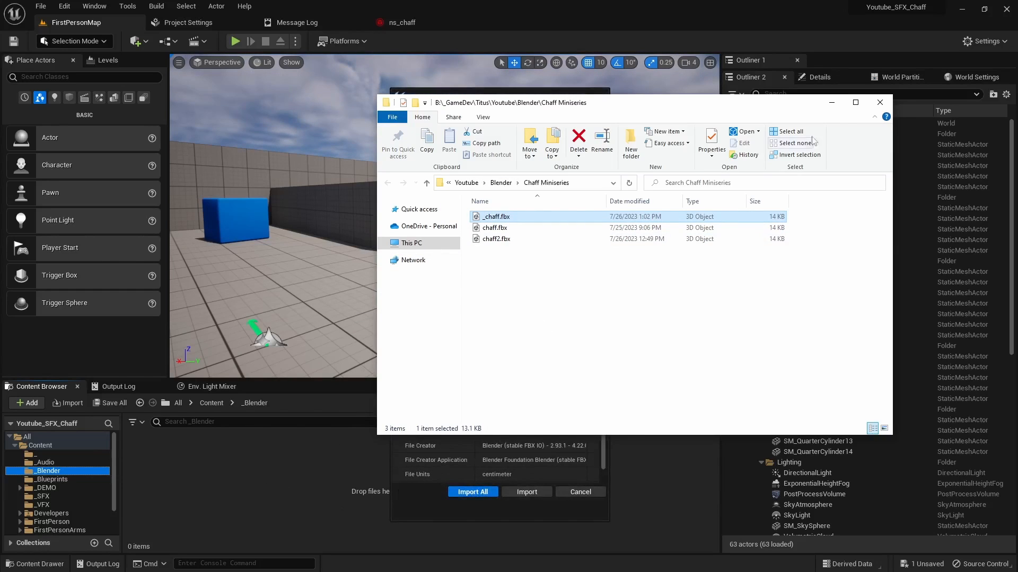
Step: Move the file window out of the way and import the chaff mesh with the default FBX import options
left_click_drag(780, 105, 0, 154)
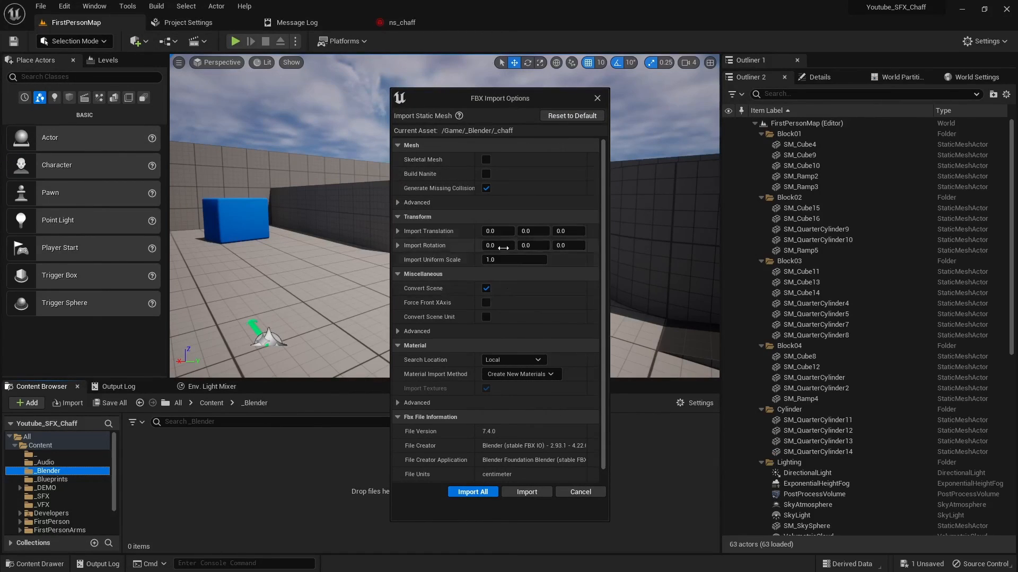
mouse_move(603, 186)
left_mouse_down()
mouse_move(603, 196)
mouse_move(602, 170)
left_mouse_up()
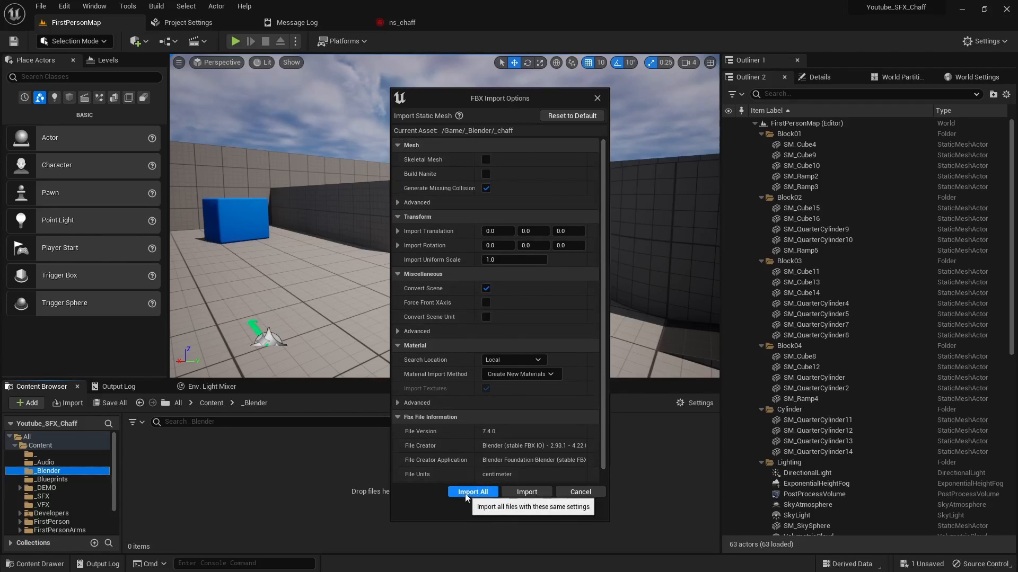
left_click(482, 494)
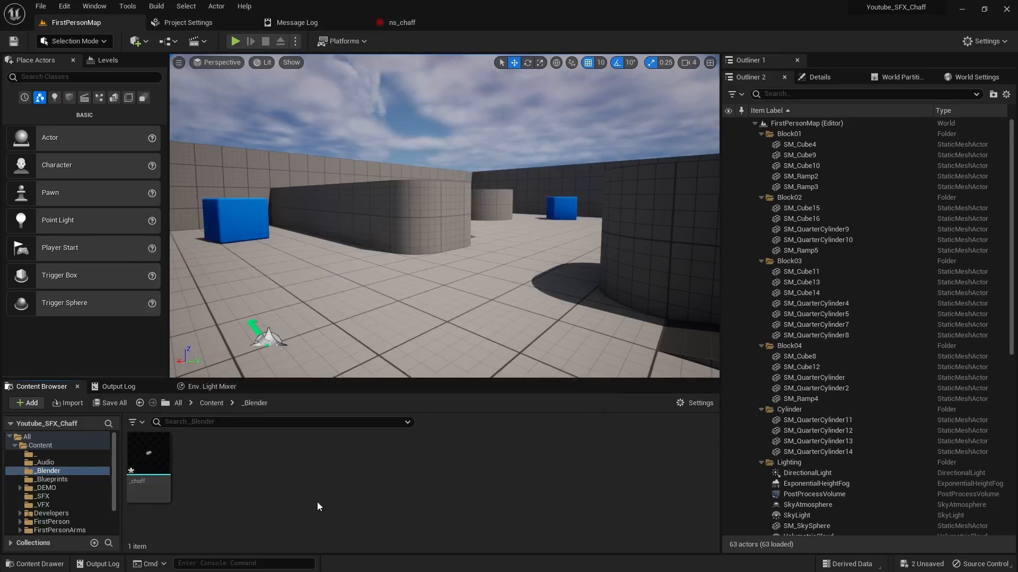
Step: Import the static sound file from the ThirdParty Static folder into the _Audio content folder and preview it
left_click(46, 462)
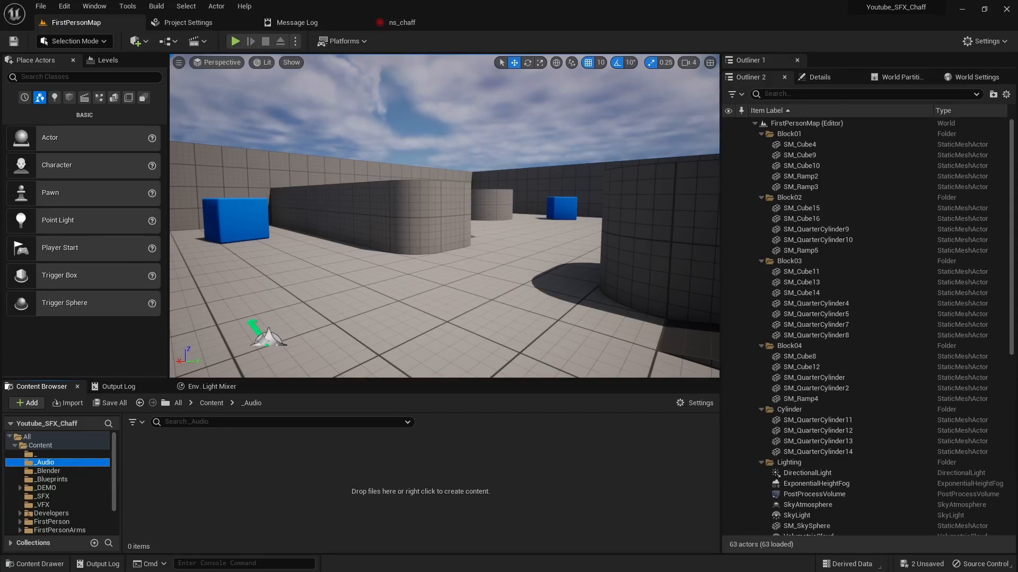
left_click_drag(0, 163, 595, 138)
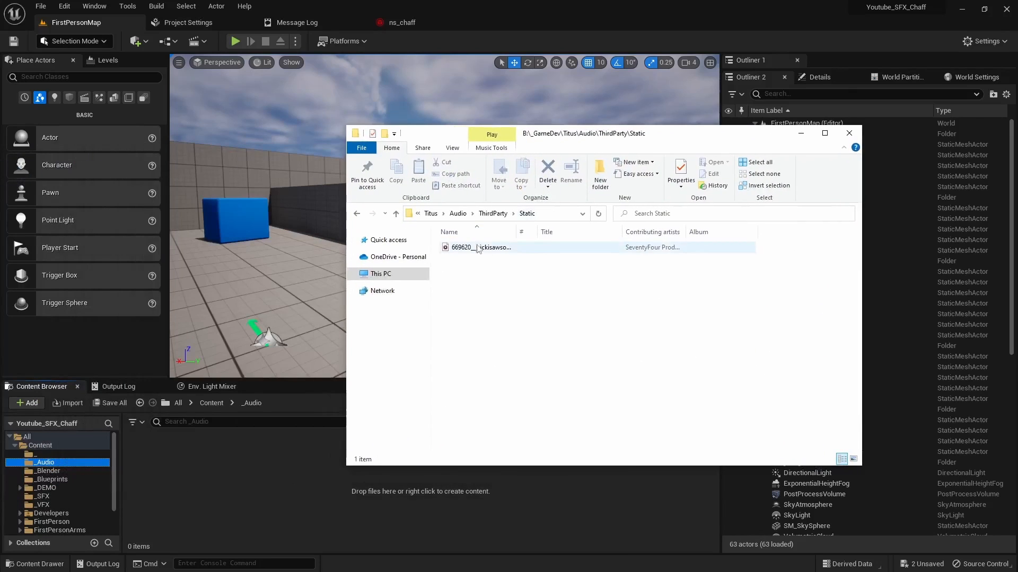
left_click_drag(470, 248, 263, 476)
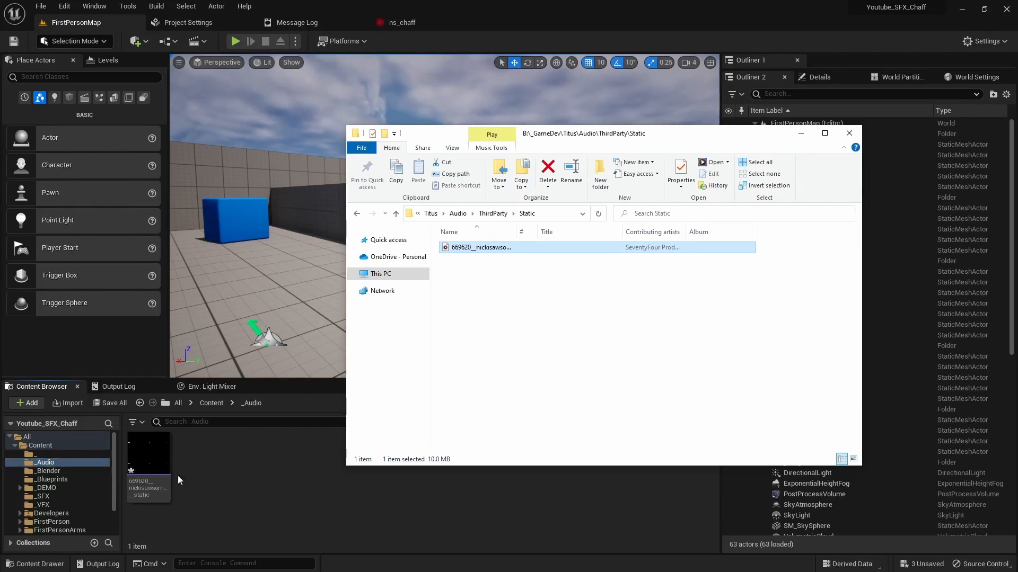
left_click_drag(716, 136, 0, 181)
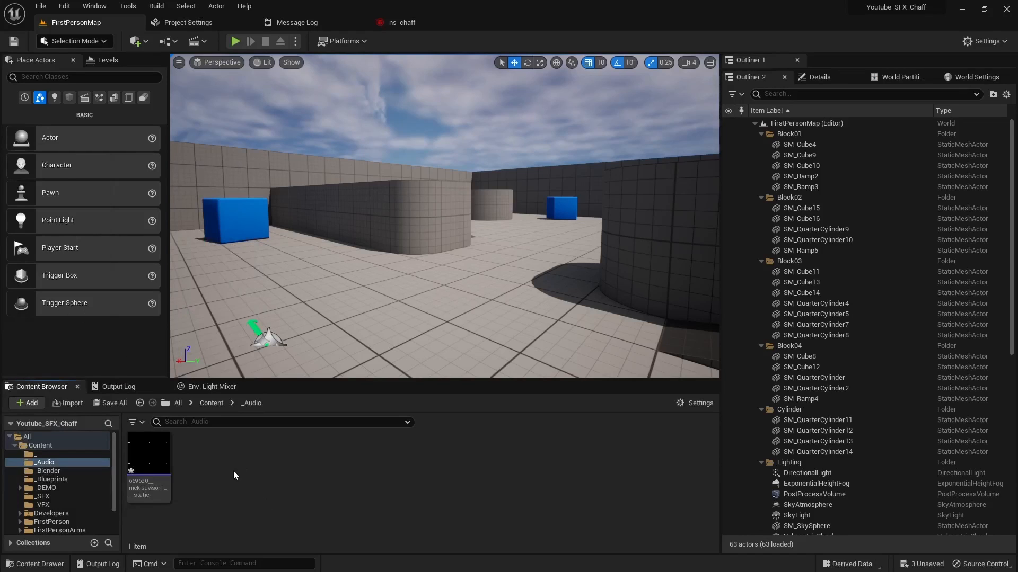
left_click(149, 454)
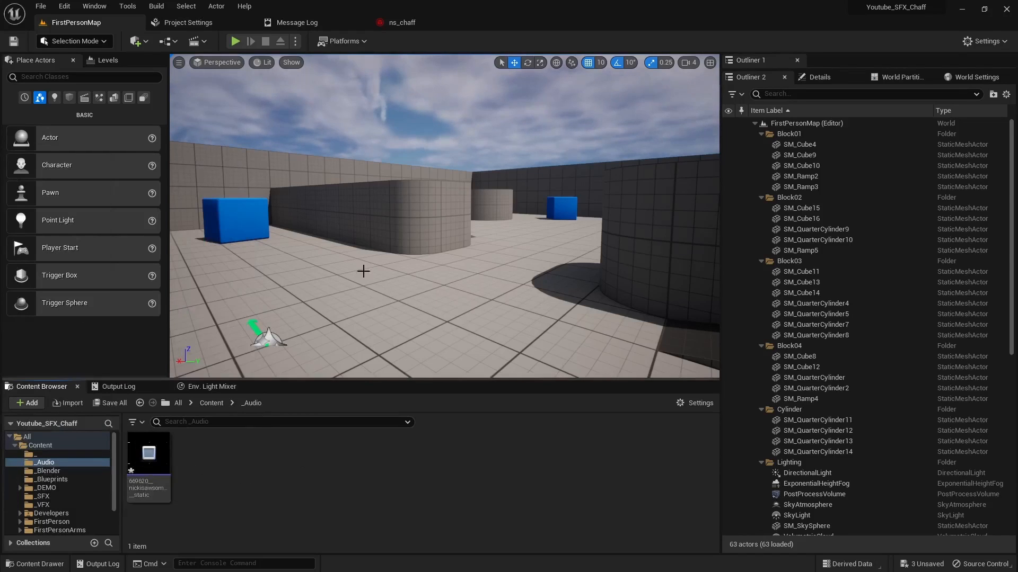
left_click(149, 454)
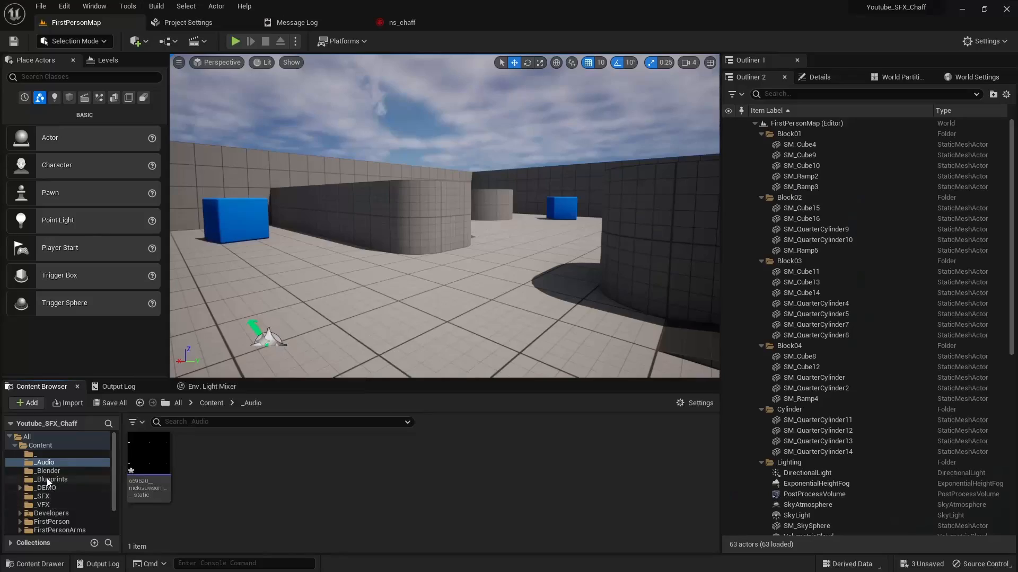
Step: Create a Niagara System in the _SFX content folder from the Directional Burst emitter template
left_click(43, 495)
left_click(201, 476)
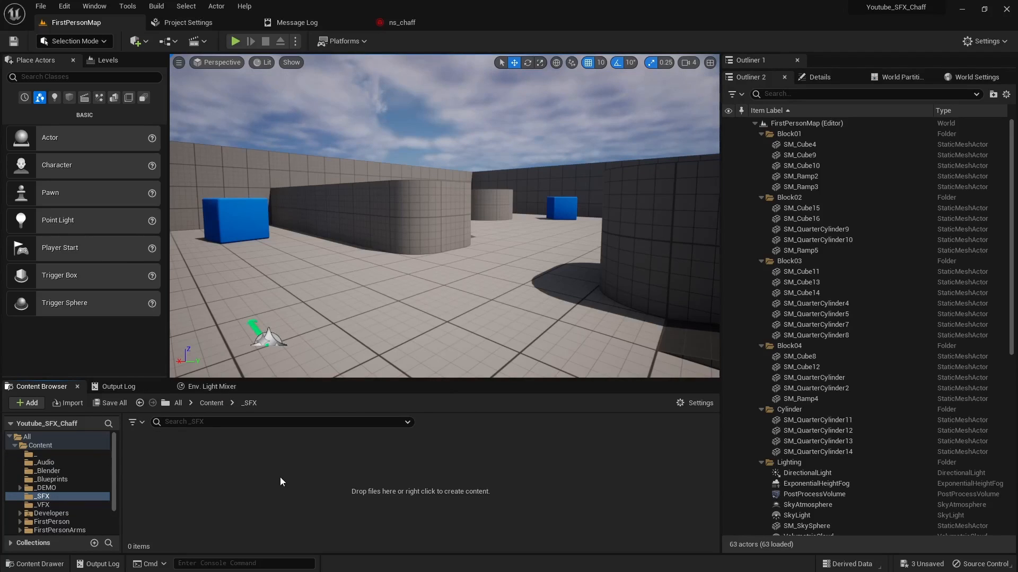
right_click(204, 463)
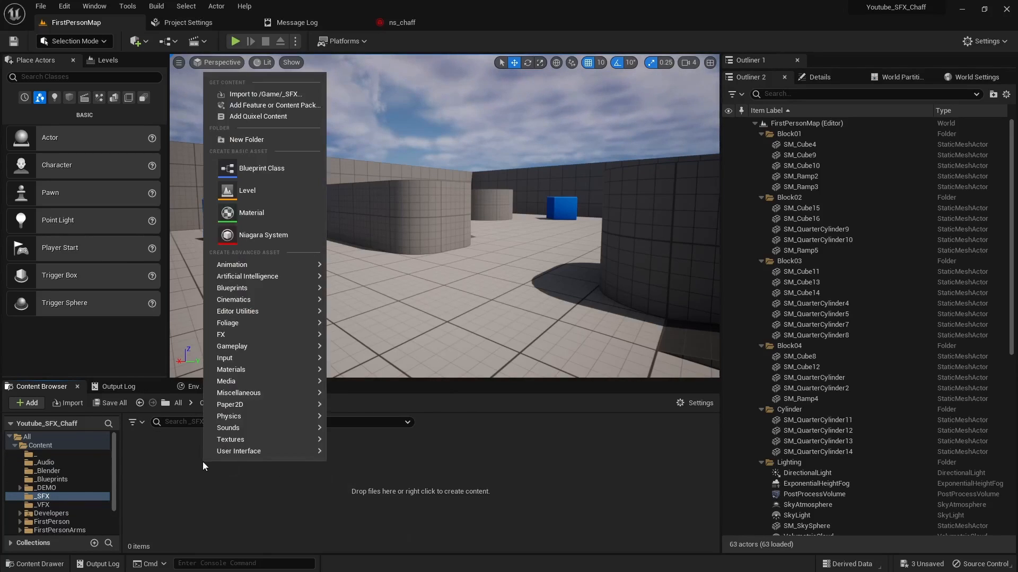
left_click(258, 236)
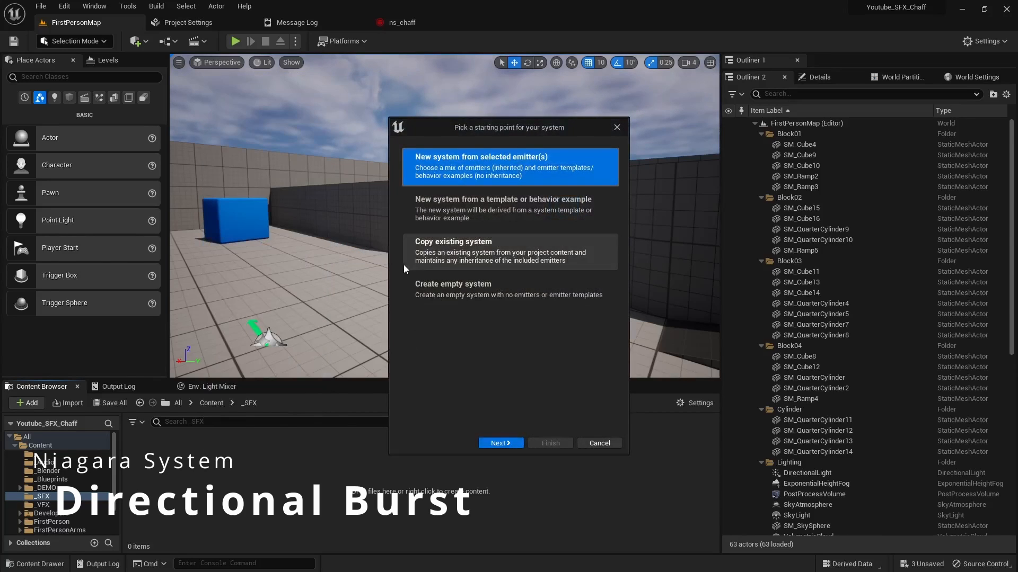
left_click(501, 443)
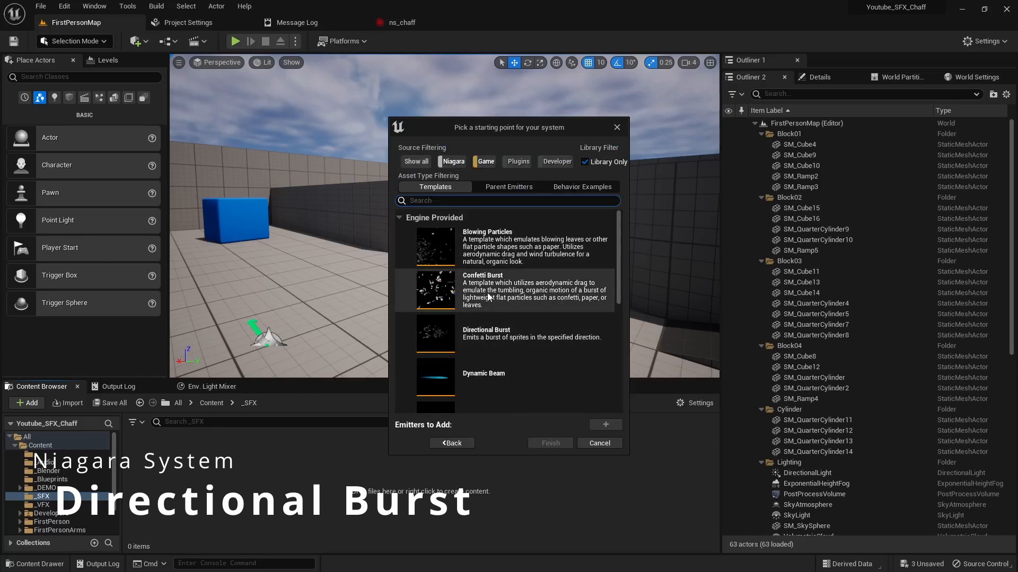
scroll(488, 298, "down", 5)
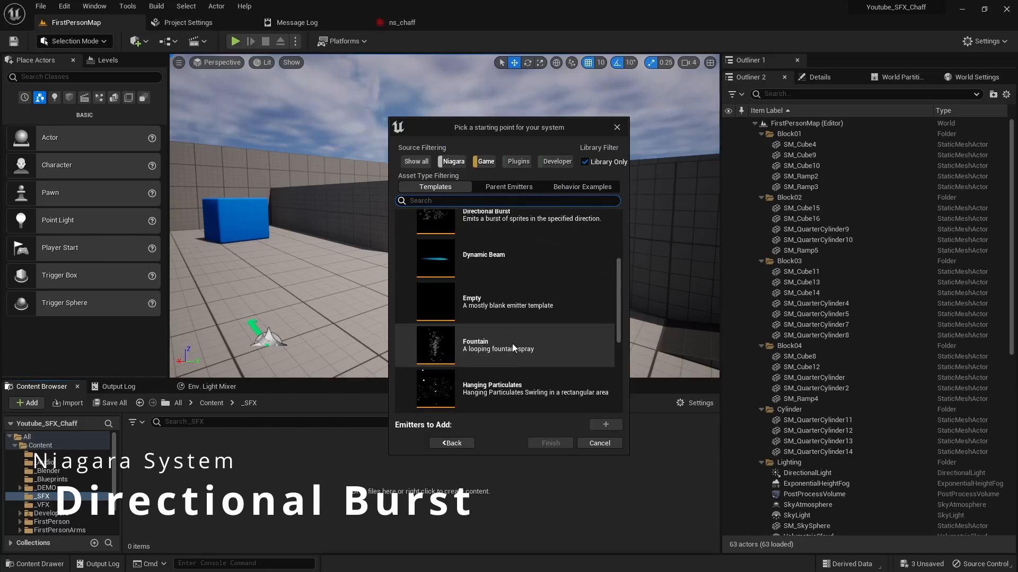
scroll(494, 368, "up", 2)
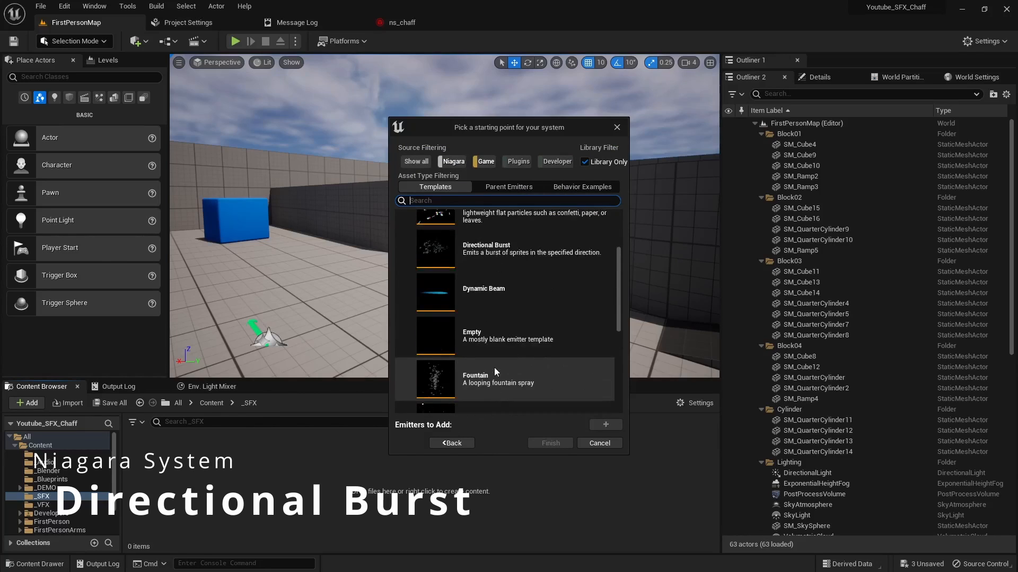
left_click(498, 257)
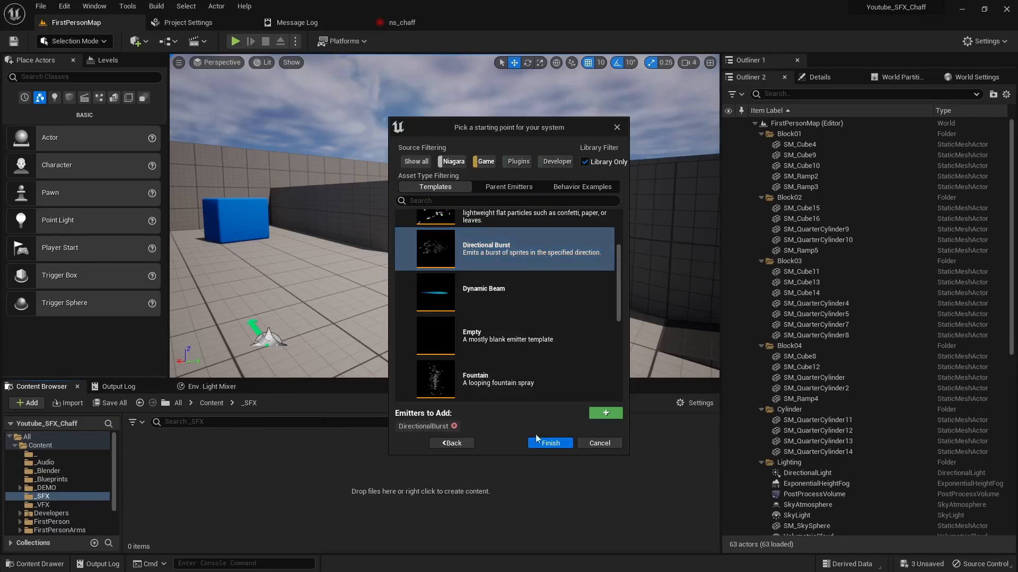
left_click(547, 442)
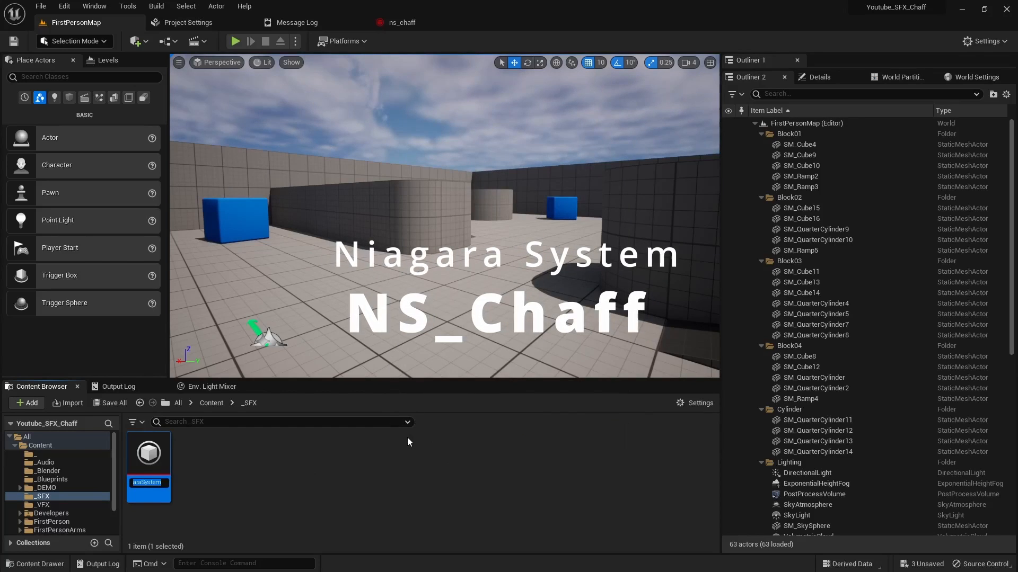
Step: Name the Niagara System NS_Chaff_, open it for editing and dock its editor beside the other open editors
type("NS_Chaff_")
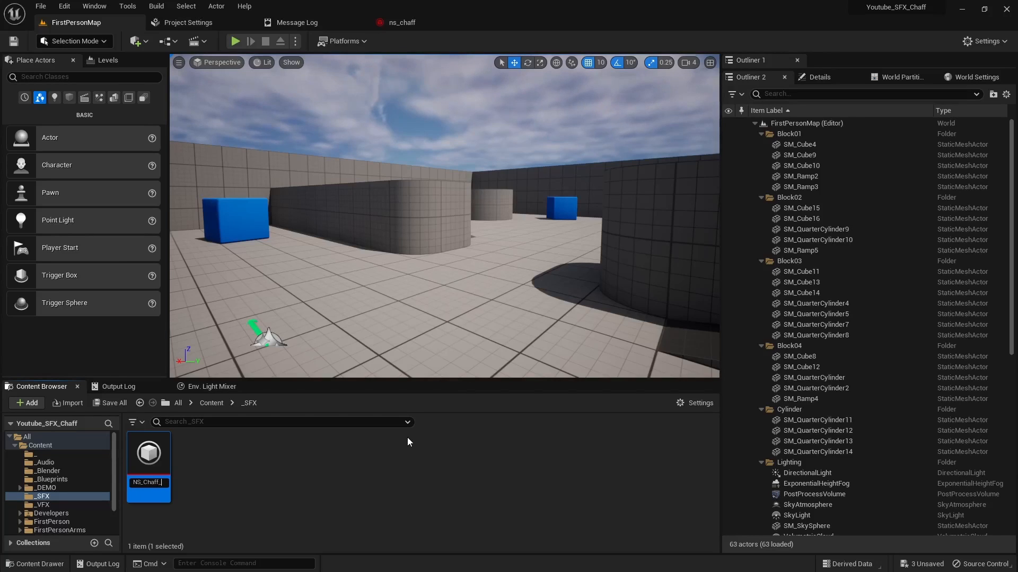
key("Return")
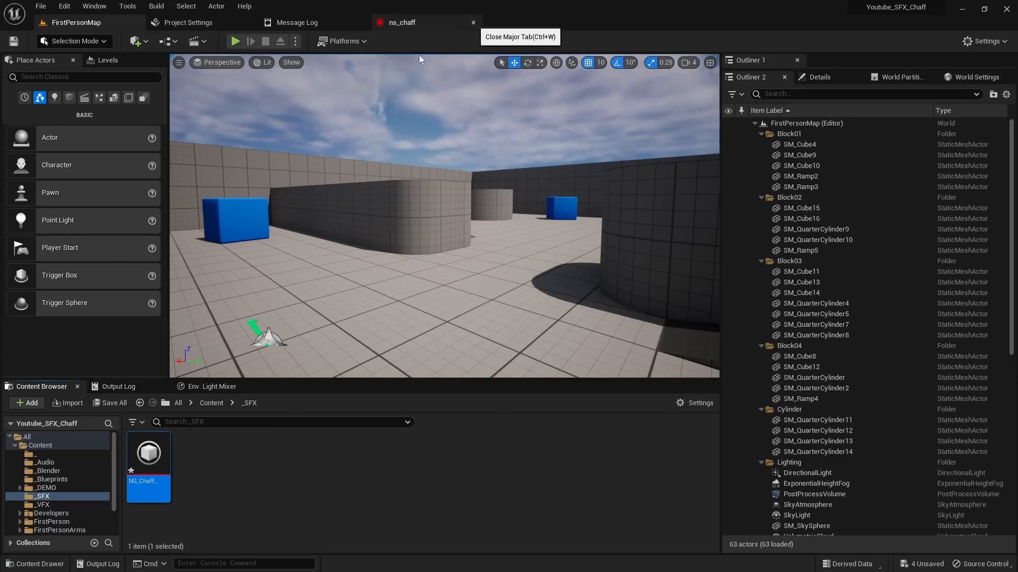
double_click(149, 460)
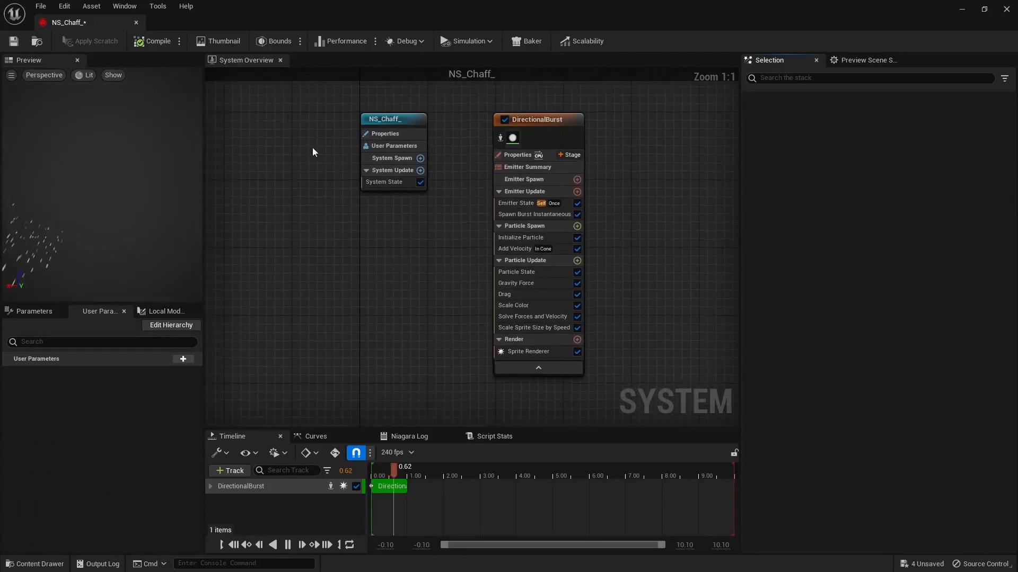
left_click_drag(69, 22, 390, 26)
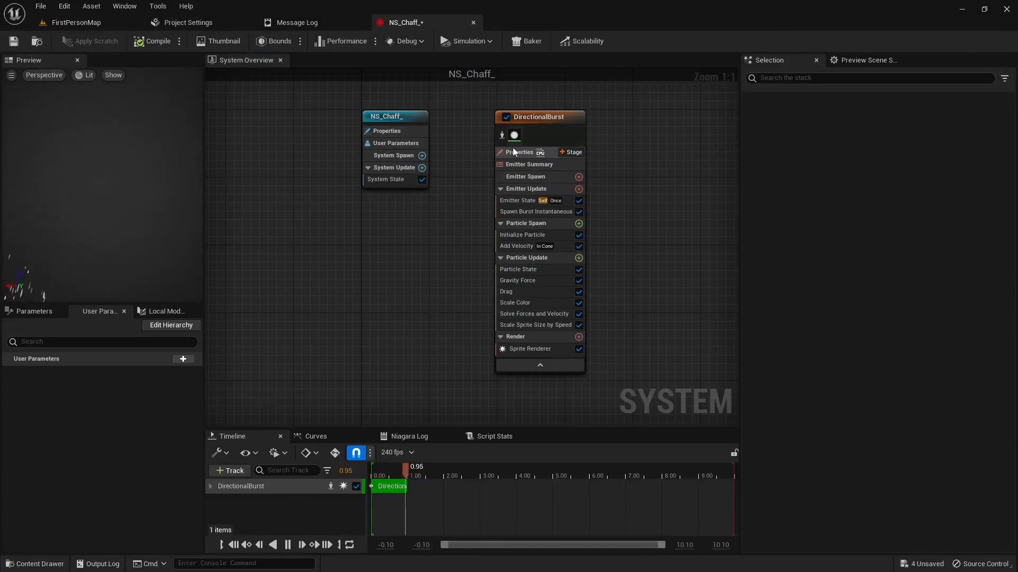
Step: Try out the environment backdrop in the Niagara preview scene and switch it off again
left_click(851, 62)
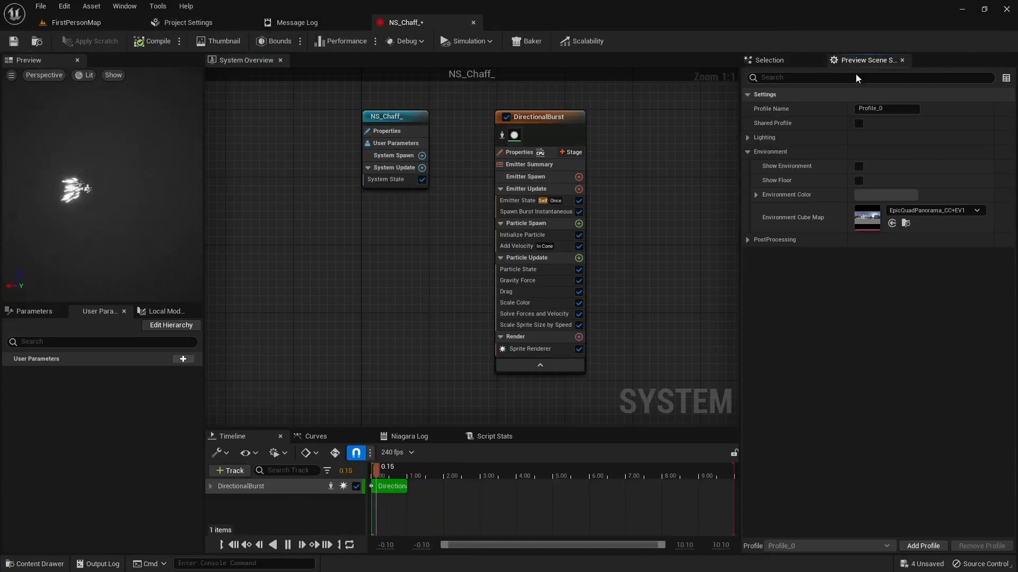
left_click(857, 165)
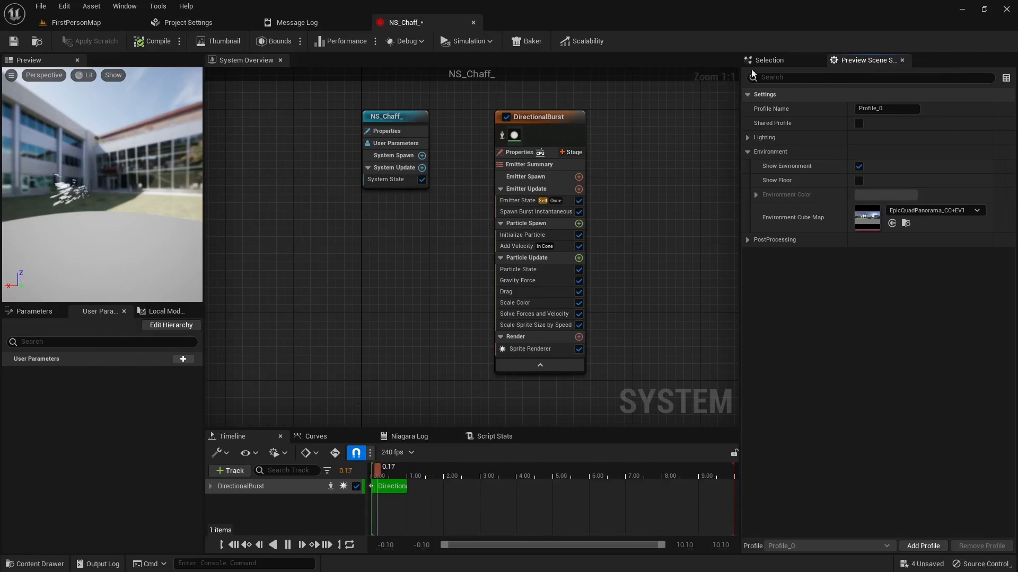
left_click(124, 6)
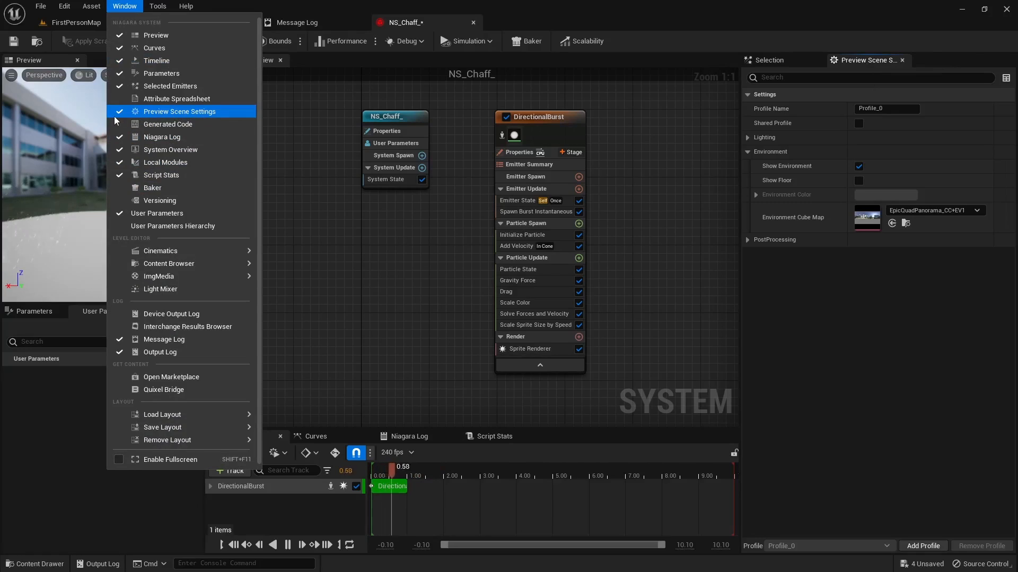
left_click(125, 6)
left_click(811, 64)
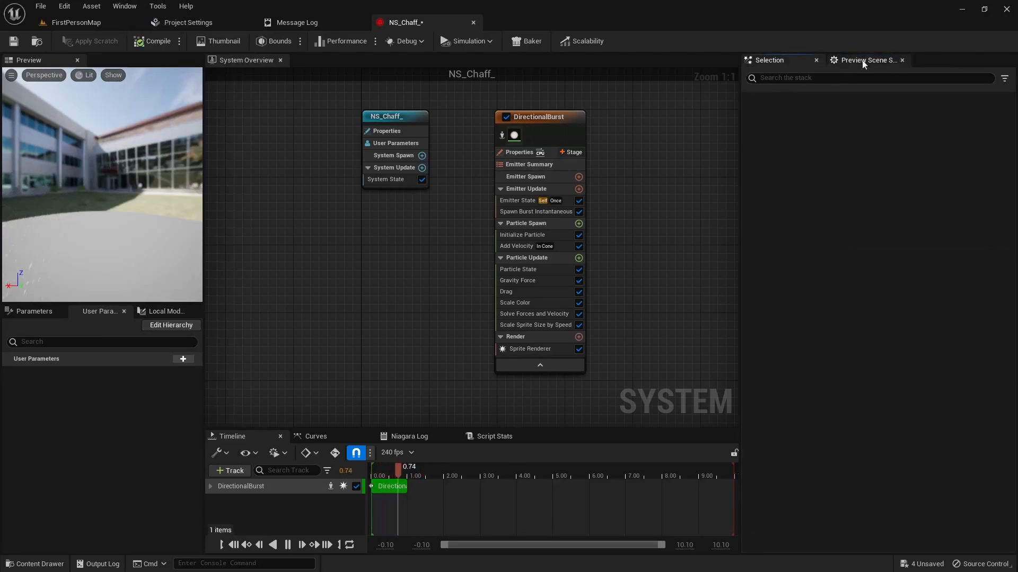
left_click(866, 60)
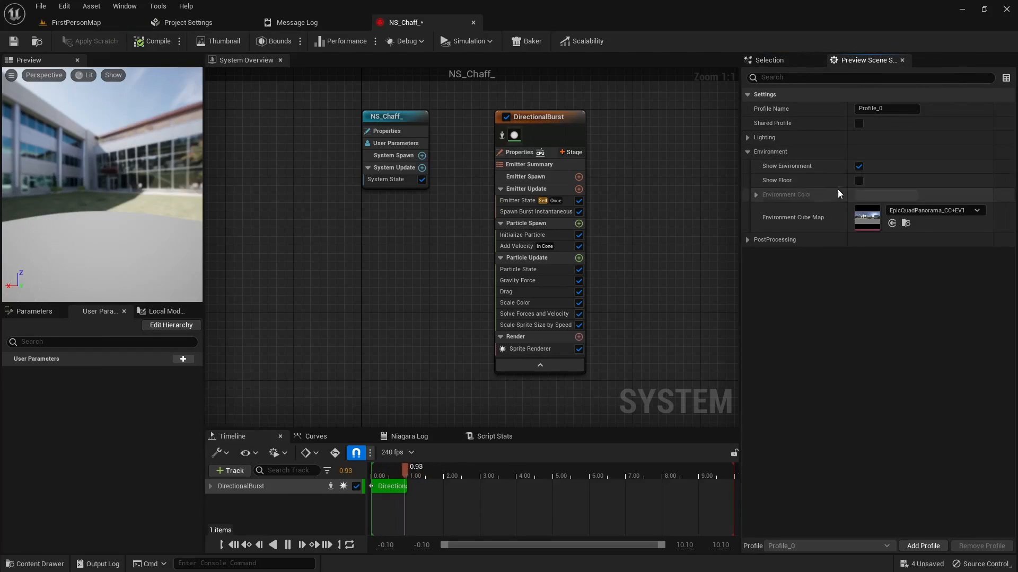
left_click(857, 167)
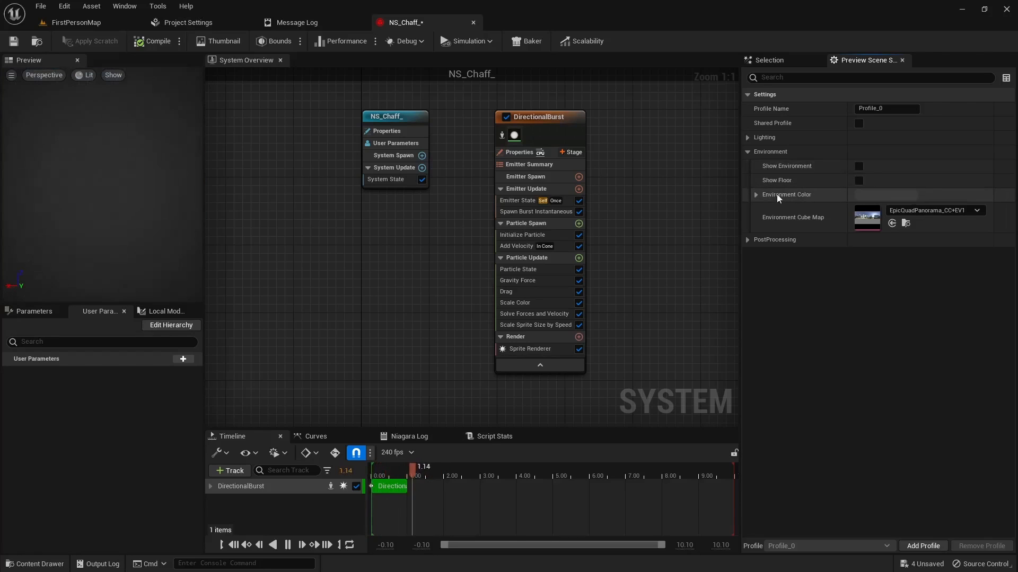
Step: Lighten the preview scene's environment color to a gray with a value of 0.078125
left_click(858, 197)
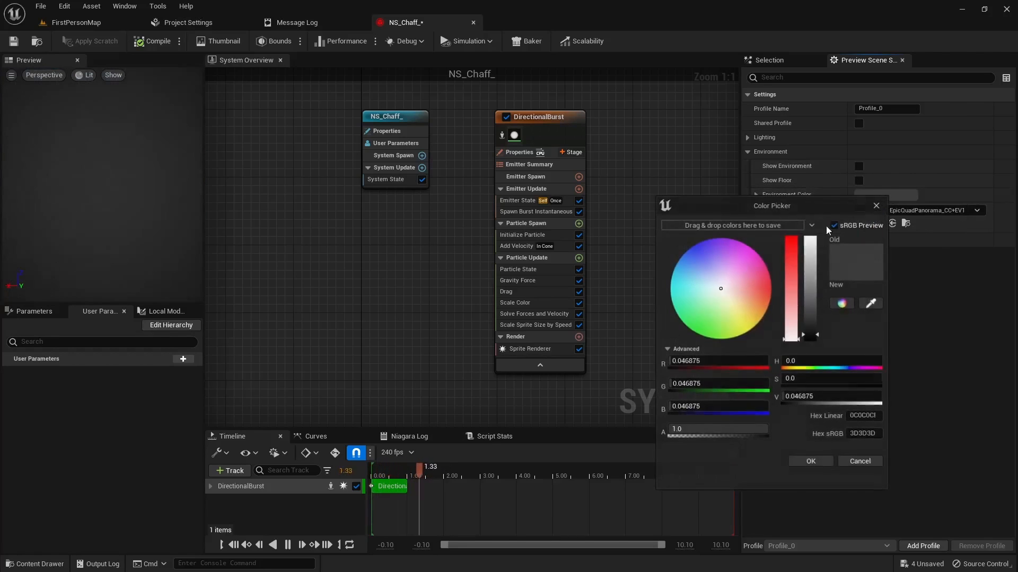
mouse_move(813, 341)
left_mouse_down()
mouse_move(816, 272)
mouse_move(825, 331)
left_mouse_up()
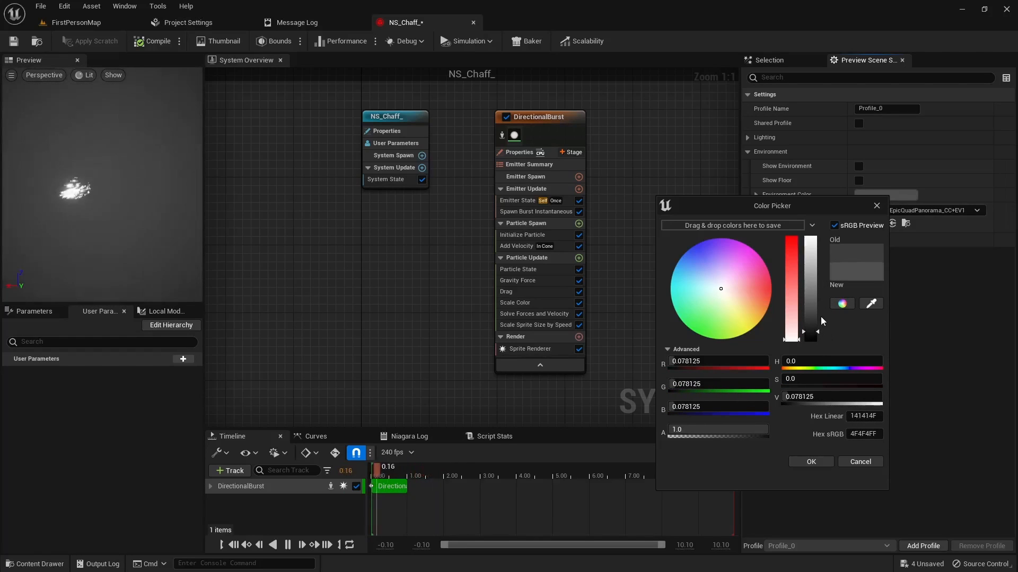
left_click(811, 462)
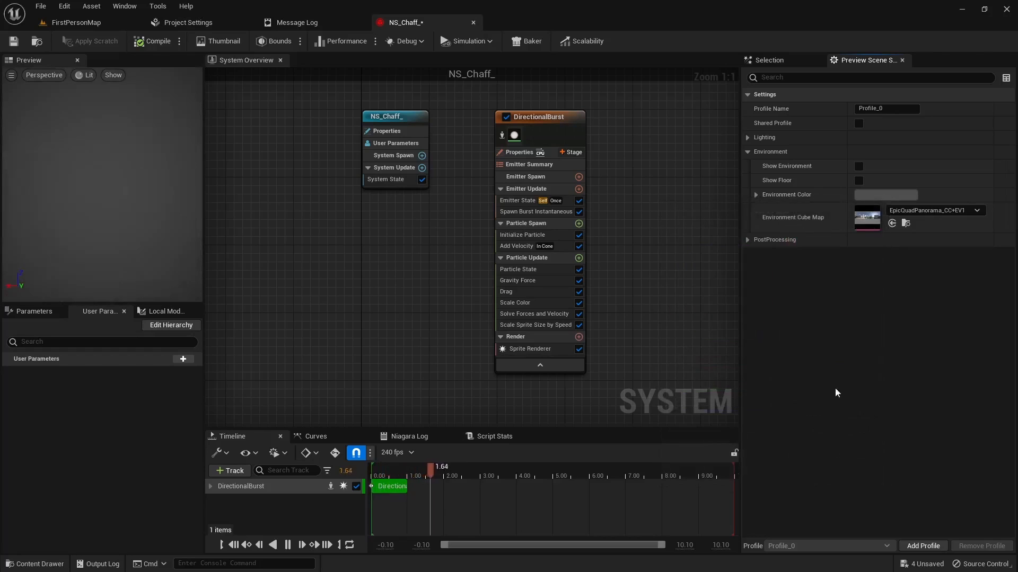
Step: Set the Add Velocity module's cone axis to X 0, Y 0, Z 1 and its cone angle to 180
left_click(767, 62)
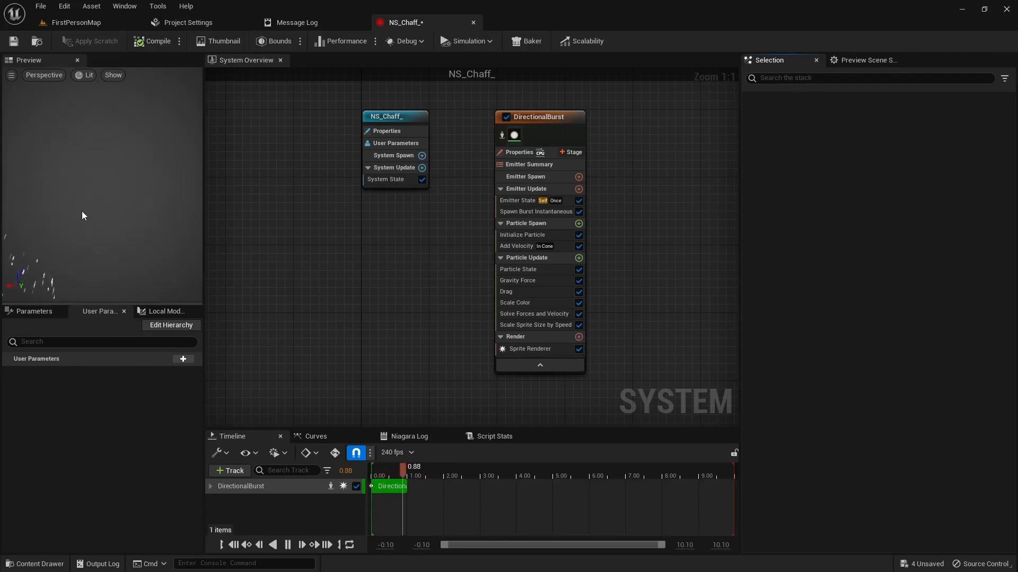
left_click(516, 246)
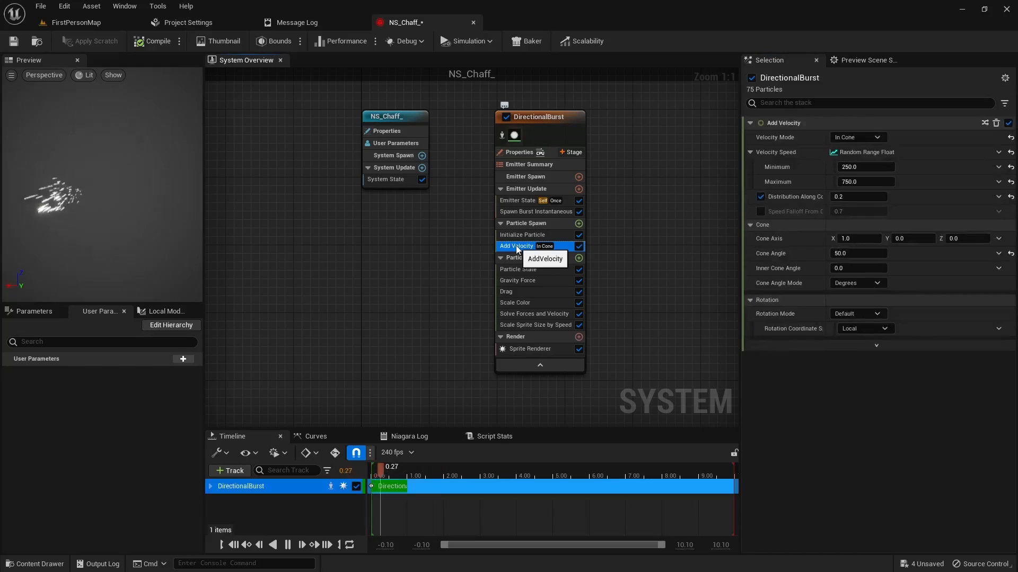
left_click(841, 239)
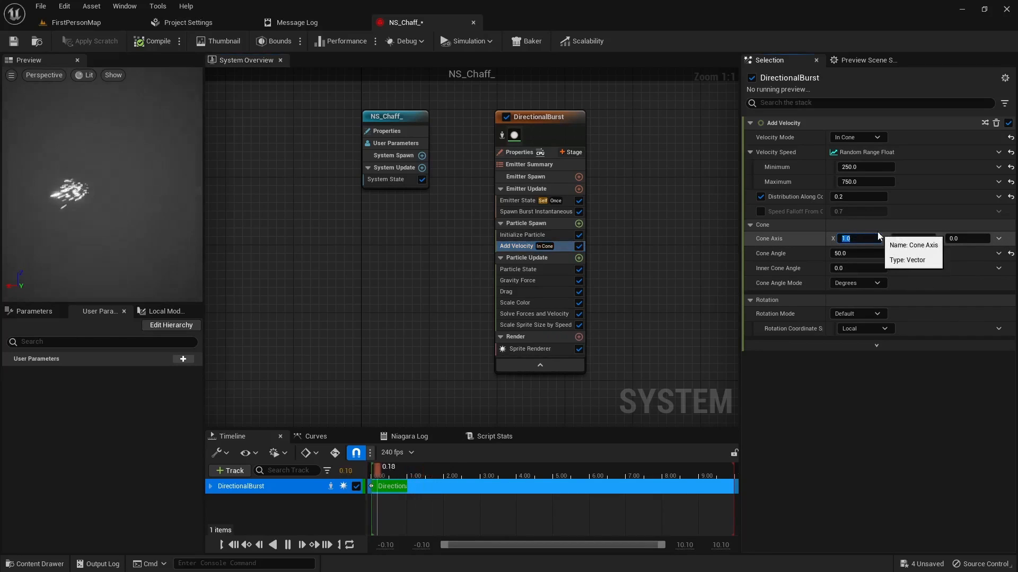
type("0")
key("Tab")
key("Tab")
type("1")
key("Return")
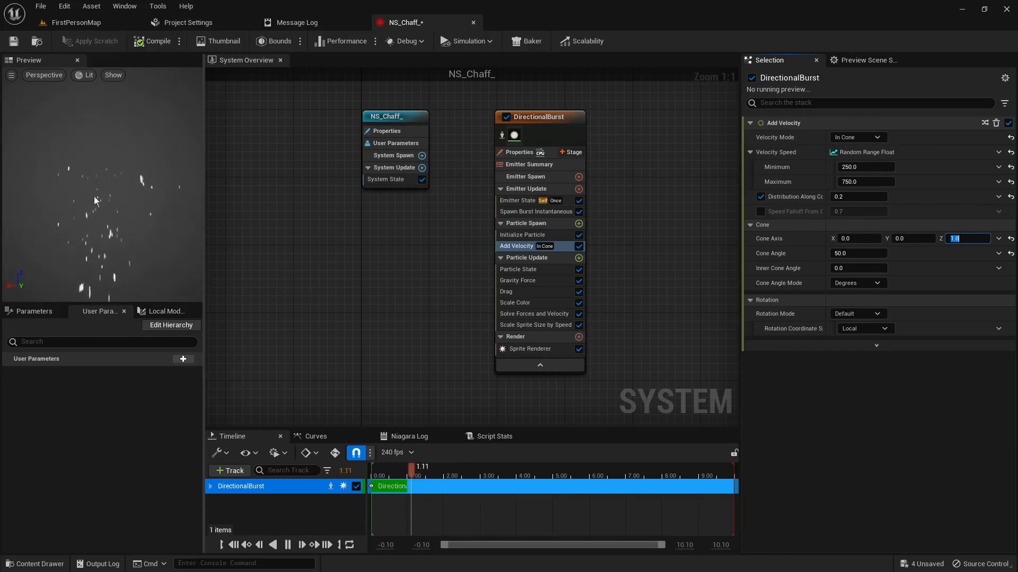
key("Tab")
type("180")
key("Return")
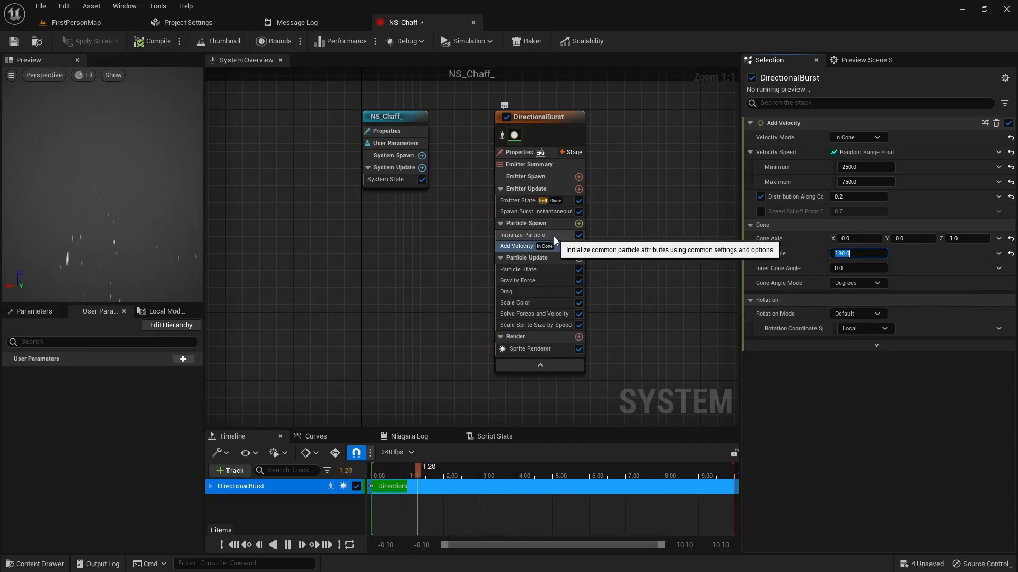
Step: Set the Drag module's random range to a minimum of 1.2 and a maximum of 1.6
left_click(534, 293)
left_click(854, 153)
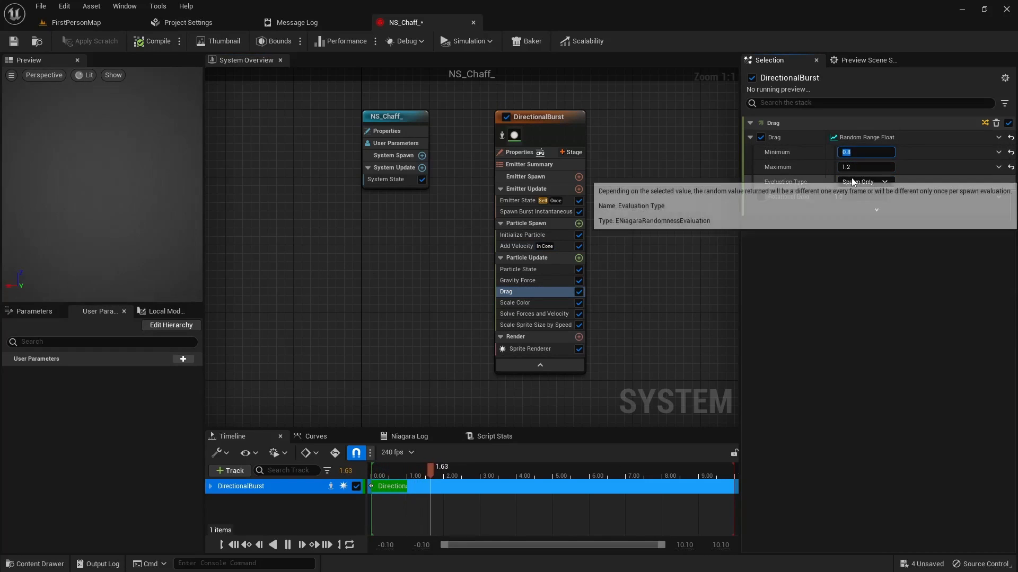
type("1.2")
key("Tab")
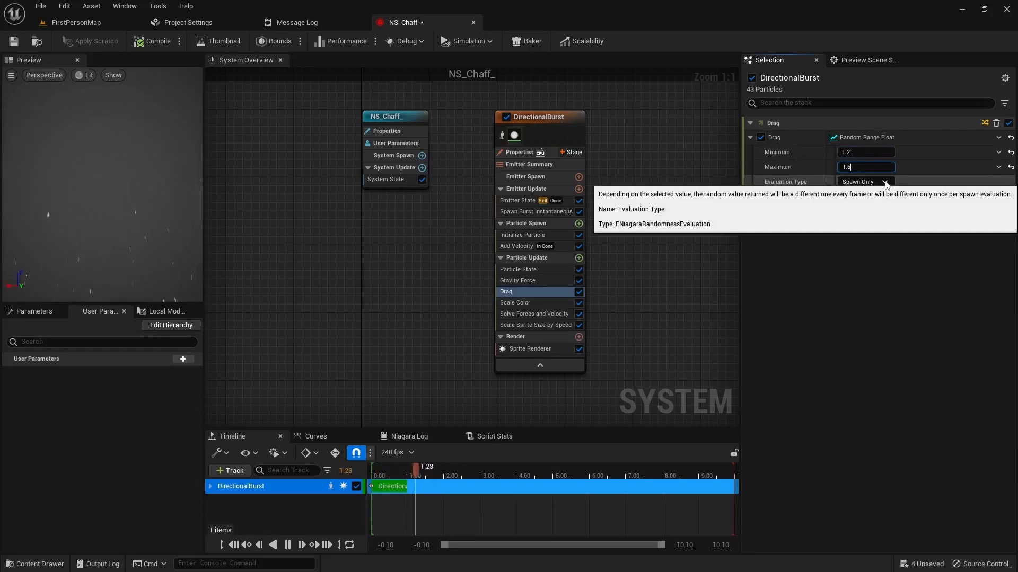
Step: Set the Gravity Force module's Z gravity to -5
left_click(522, 247)
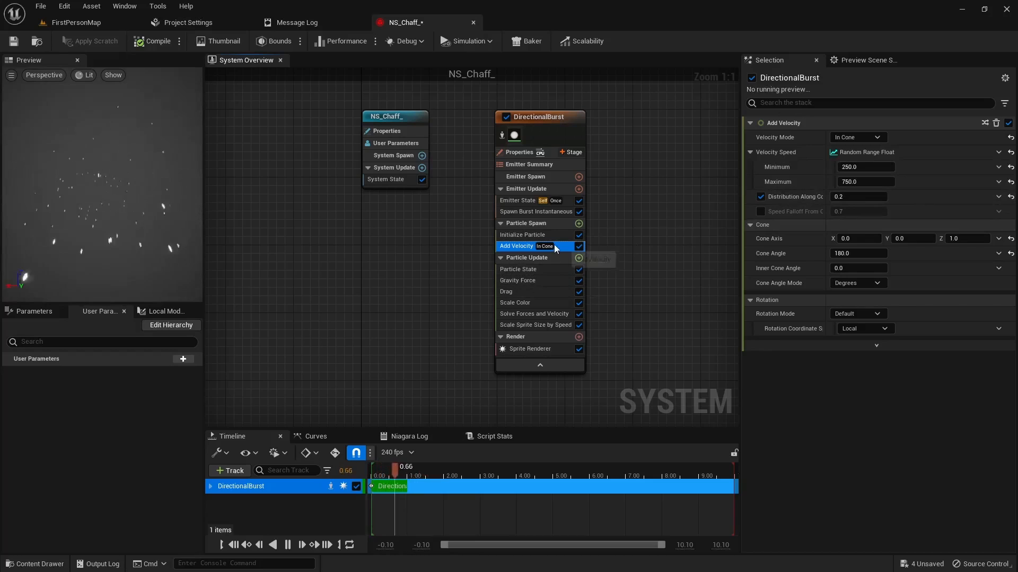
left_click(539, 281)
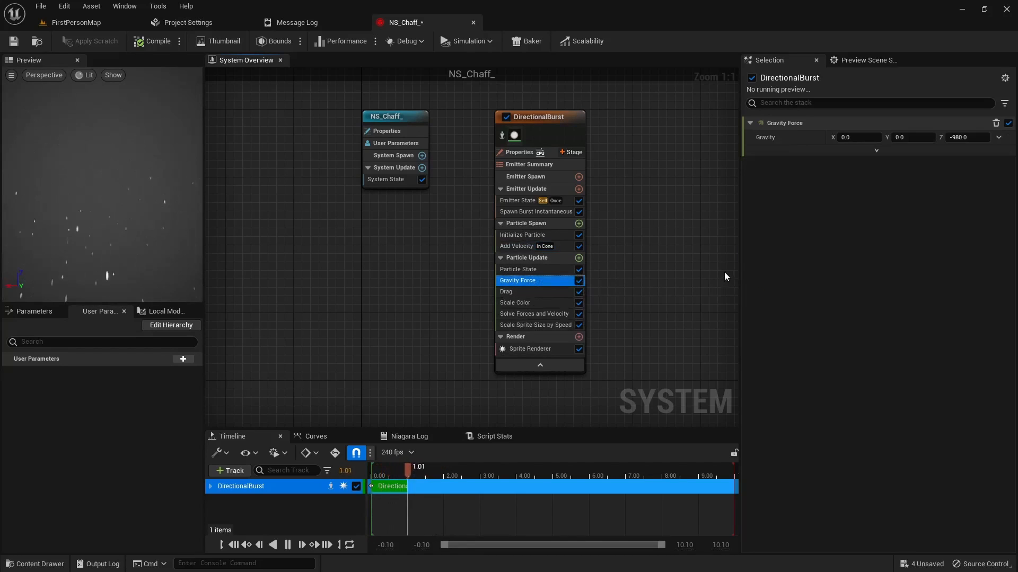
left_click(959, 138)
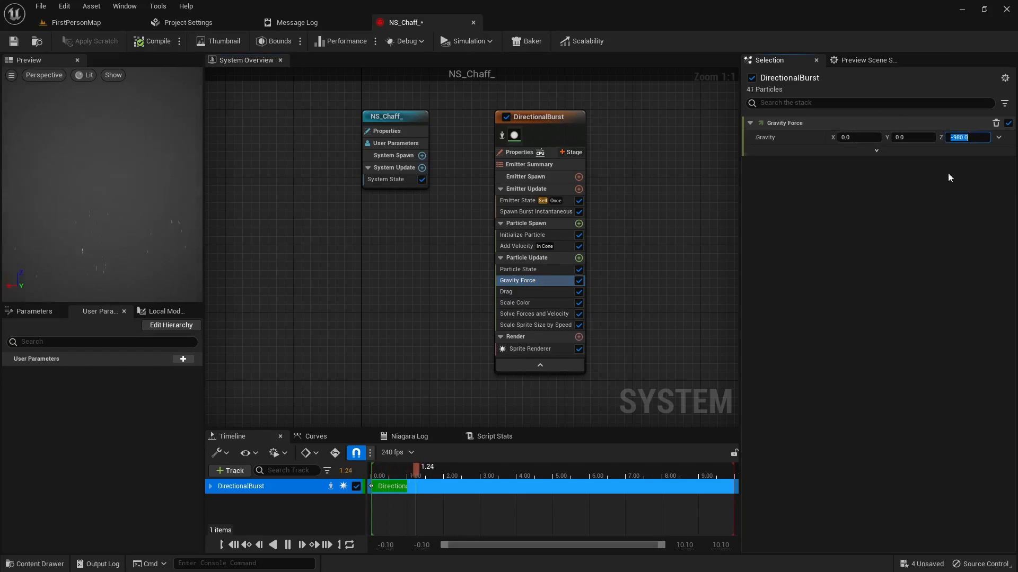
type("-5")
key("Return")
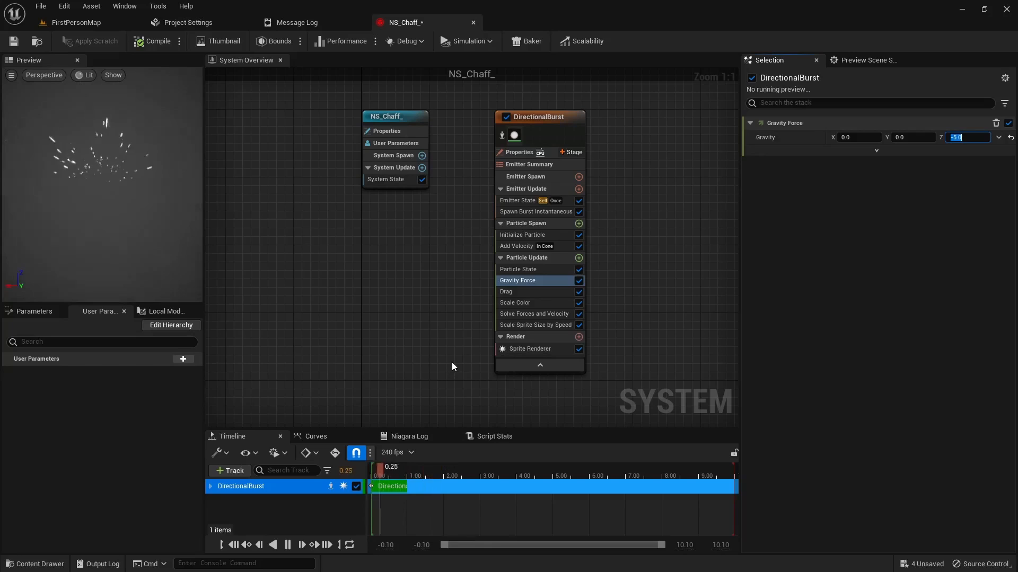
Step: Add a Curl Noise Force module to the DirectionalBurst emitter's Particle Update group
left_click(579, 258)
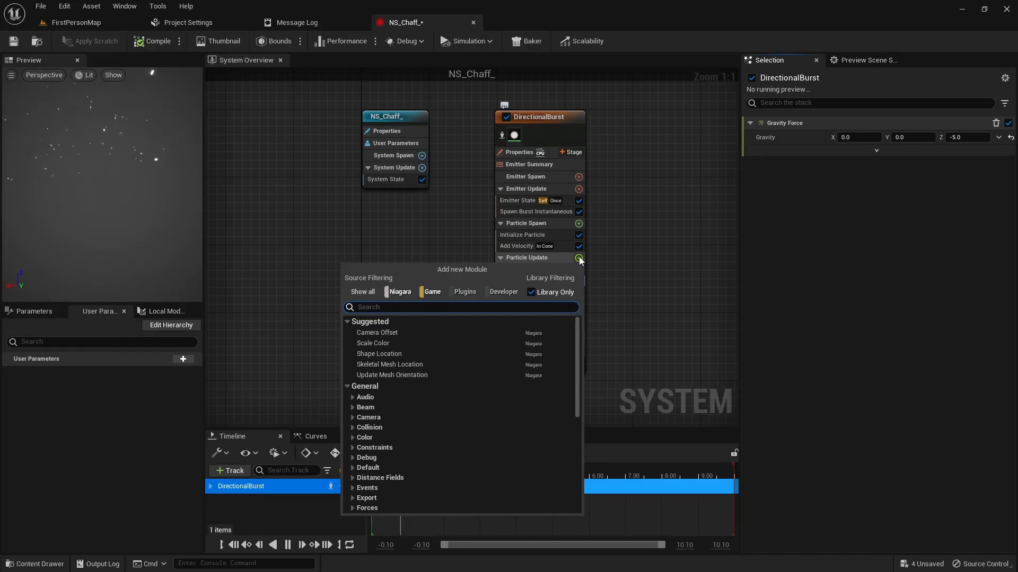
type("curl")
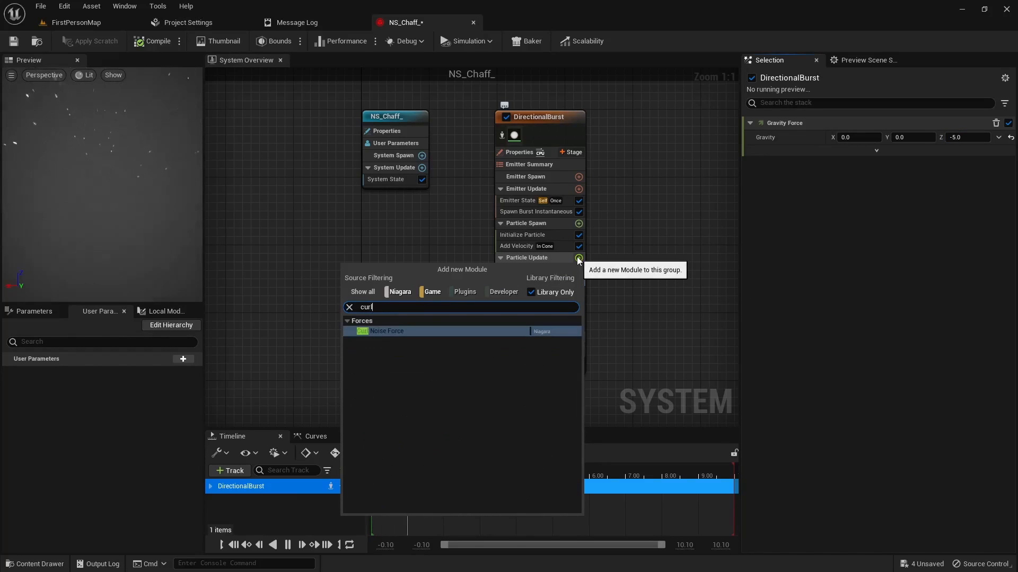
left_click(385, 332)
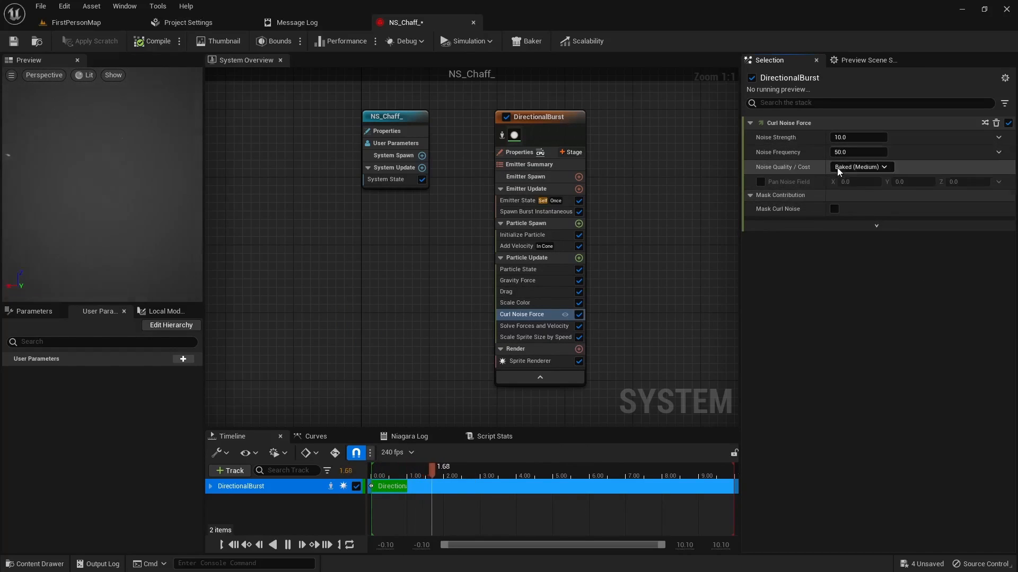
Step: Add a Mesh Rotation Force module to the DirectionalBurst emitter's Particle Update group
left_click(579, 259)
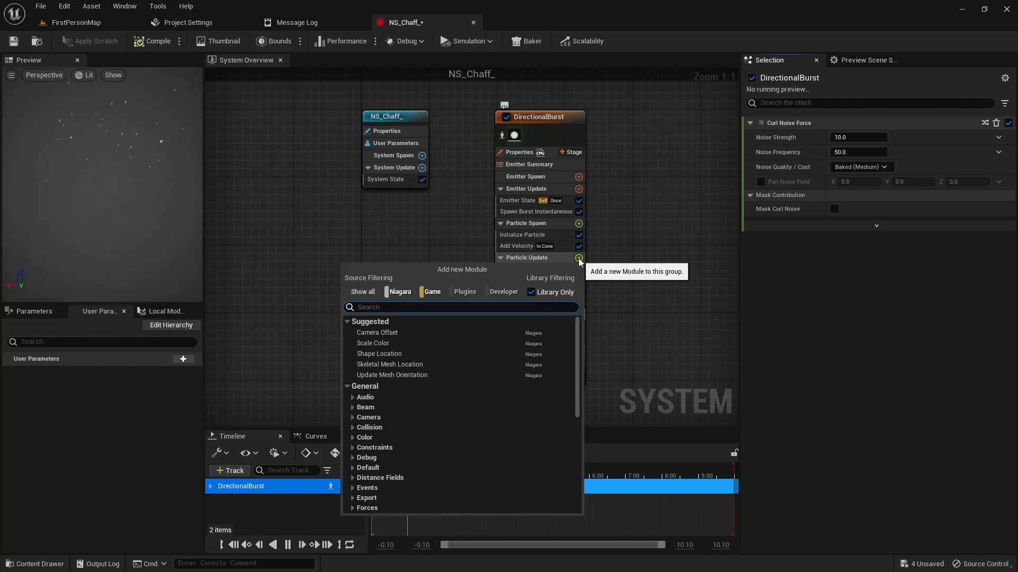
type("rotation")
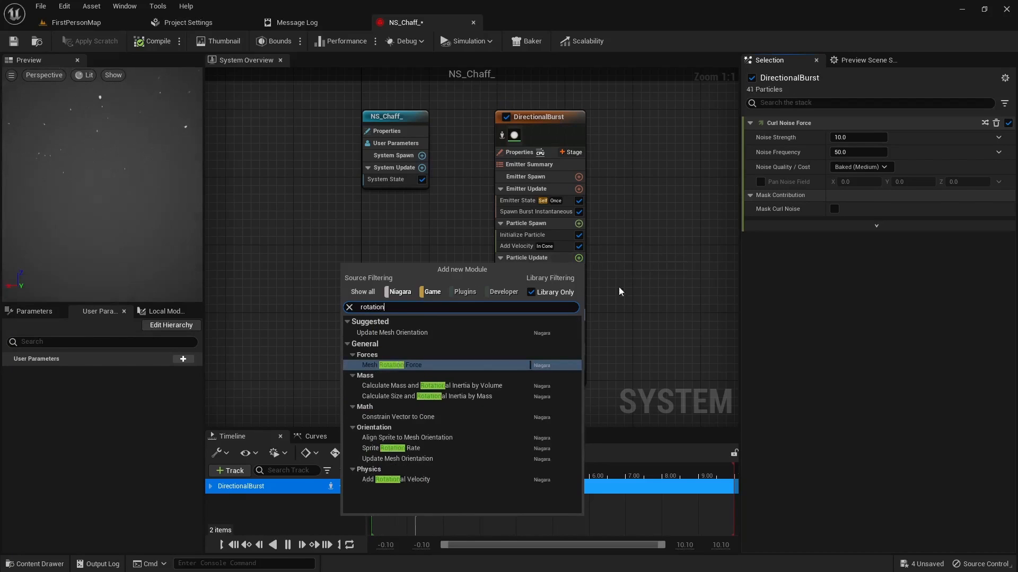
left_click(409, 364)
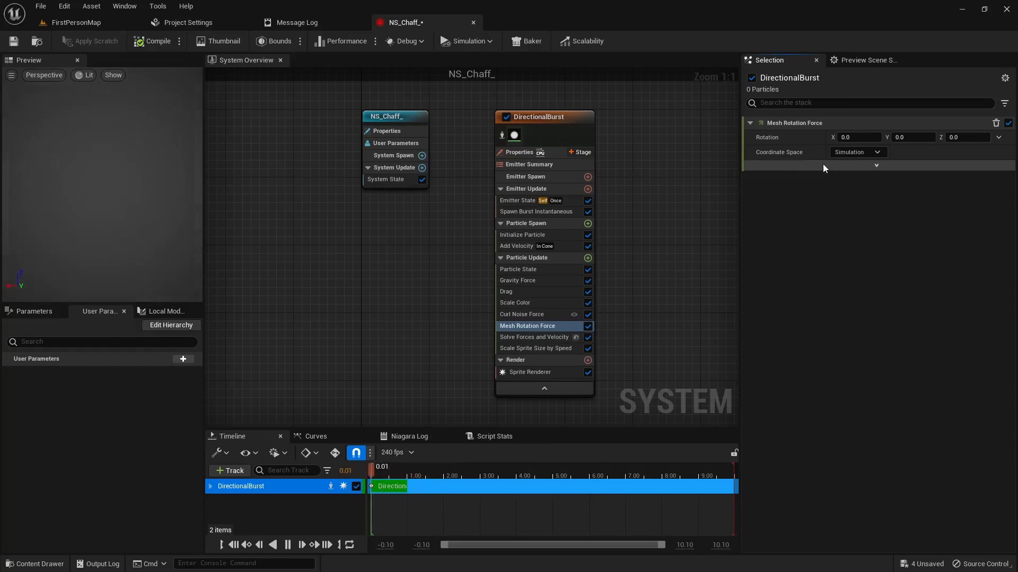
Step: Set the Mesh Rotation Force module's rotation to X 1, Y 5, Z 10
left_click(858, 137)
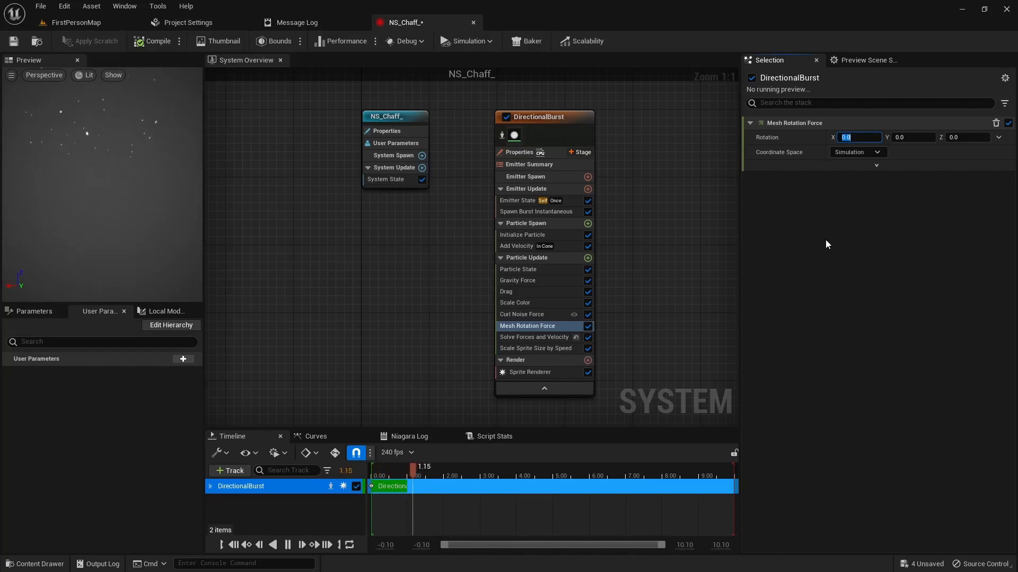
type("1")
key("Tab")
type("5")
key("Tab")
type("1")
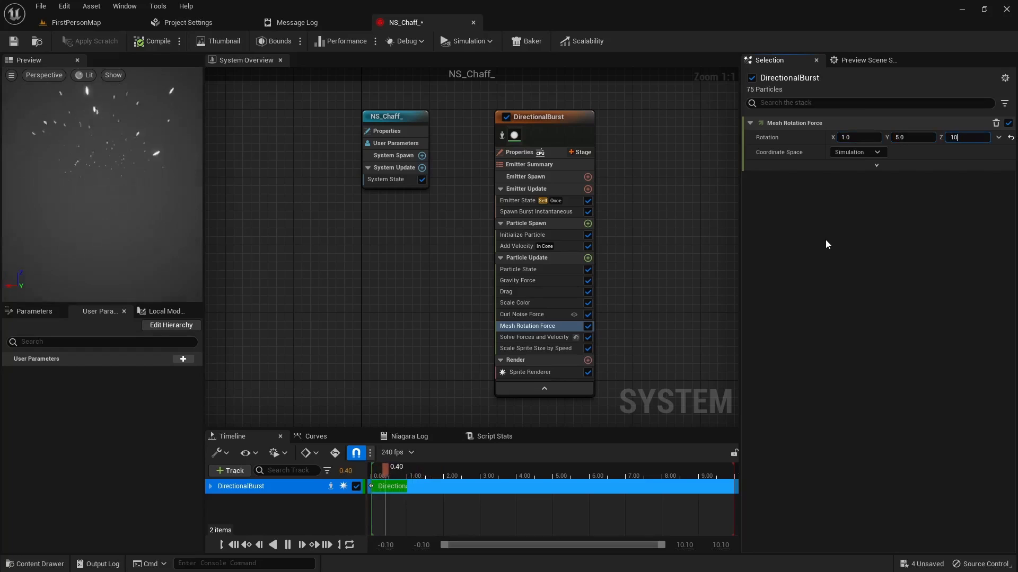
type("0")
key("Return")
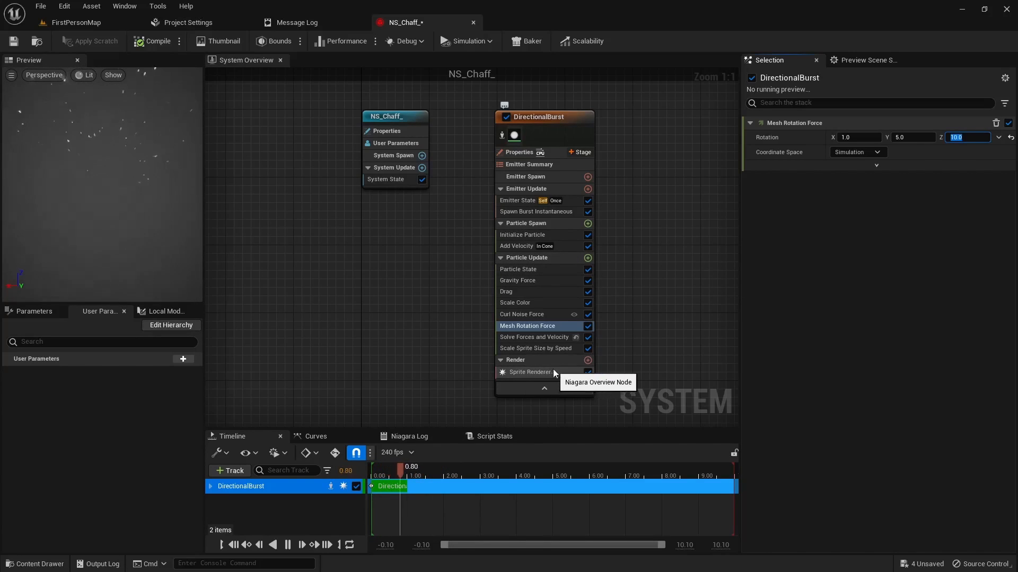
Step: Add a Mesh Renderer to the emitter's Render group and disable the Sprite Renderer
left_click(588, 361)
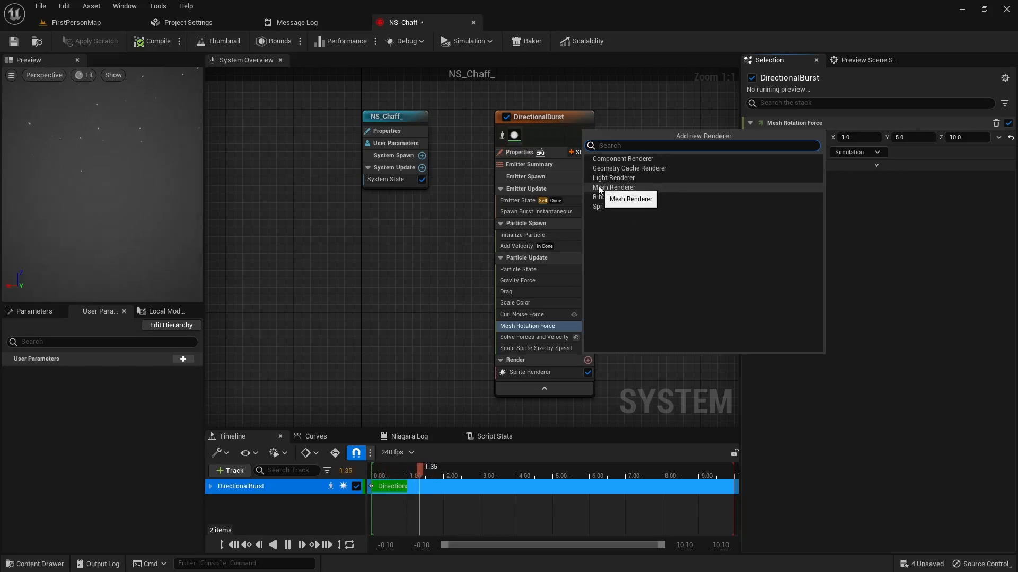
left_click(615, 187)
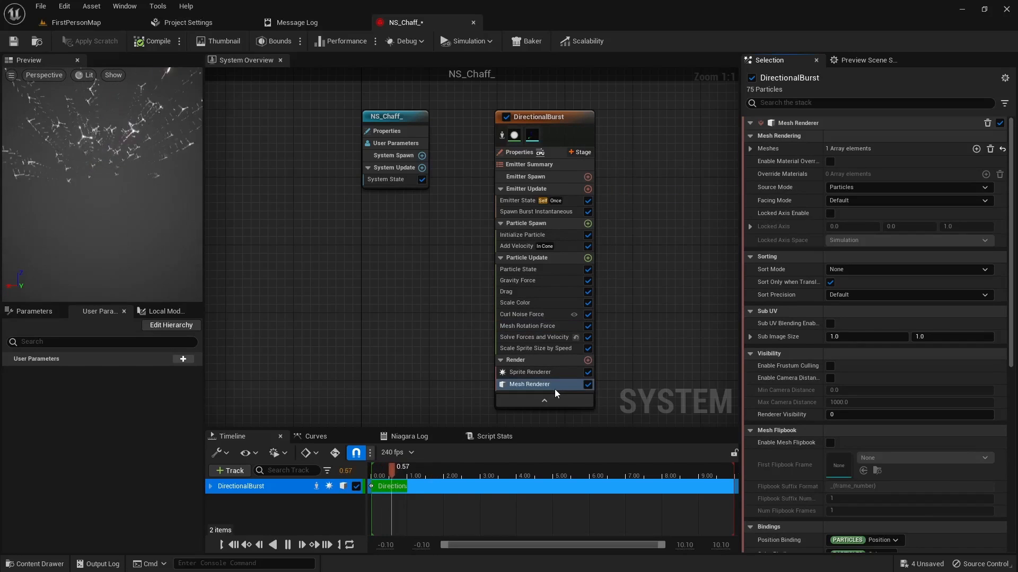
left_click(588, 373)
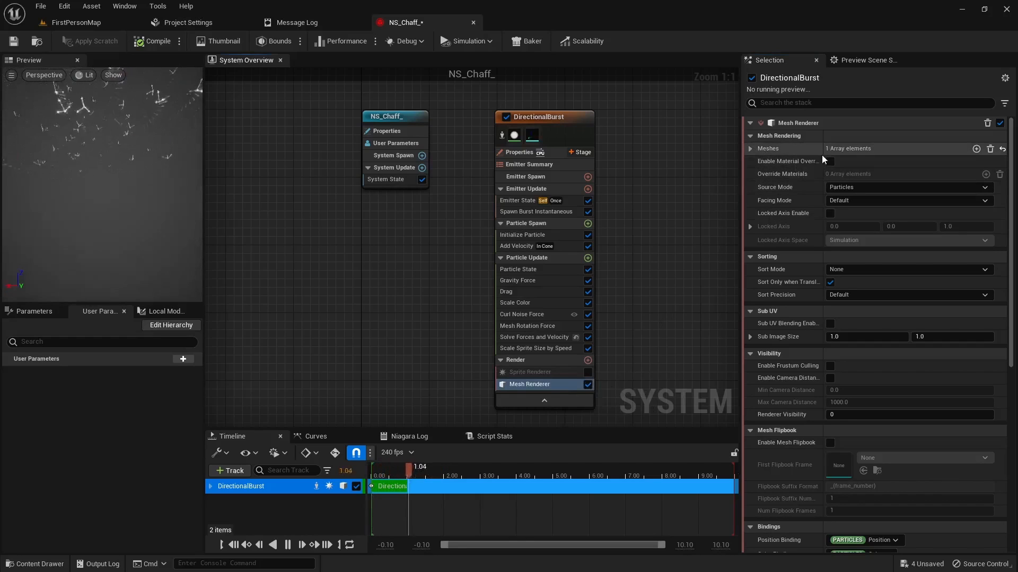
Step: Assign the _chaff static mesh from the _Blender folder as the Mesh Renderer's mesh and save the Niagara system
left_click(750, 149)
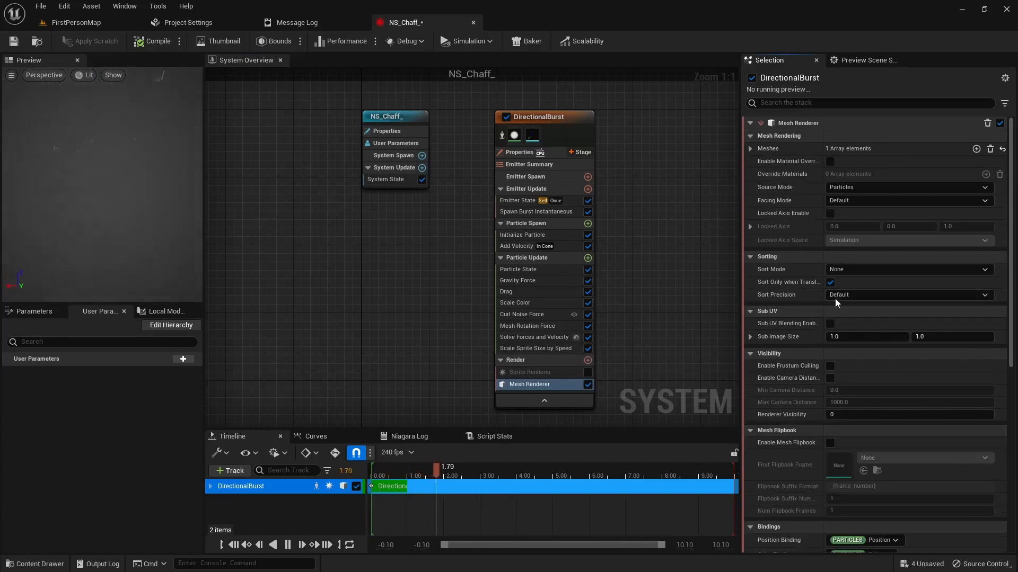
left_click(749, 149)
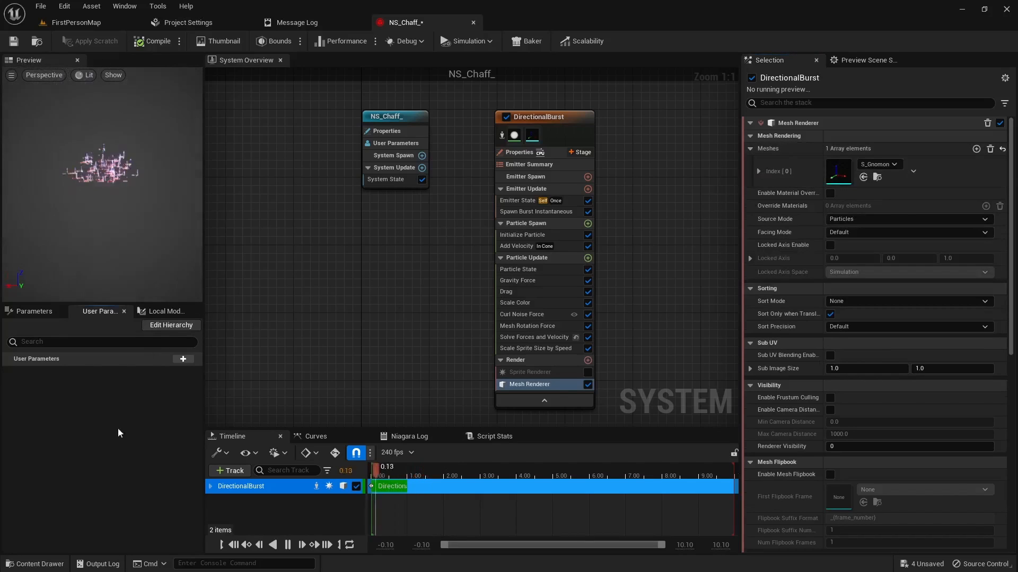
key("ctrl+space")
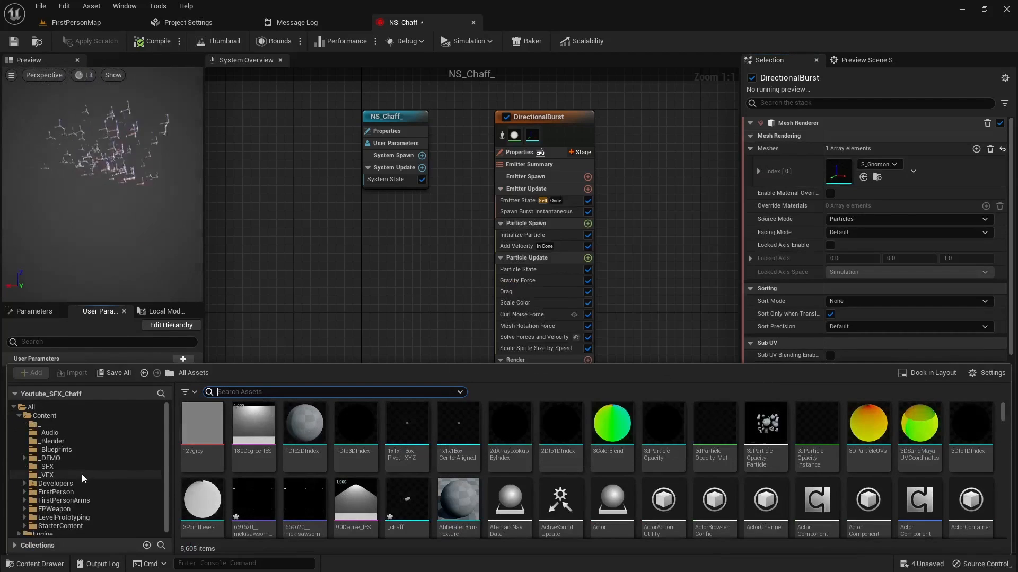
left_click(53, 441)
mouse_move(184, 459)
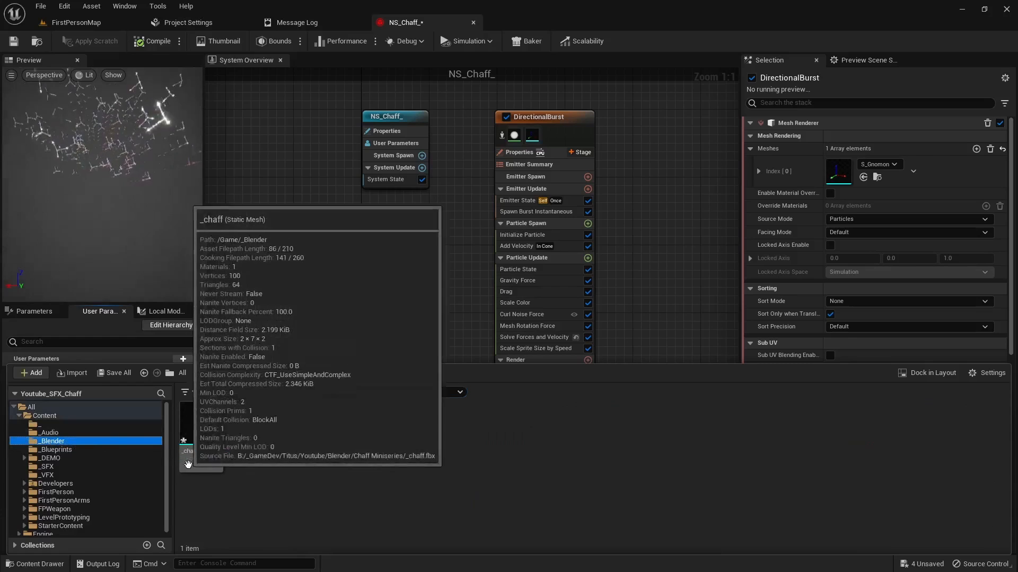
left_click(208, 435)
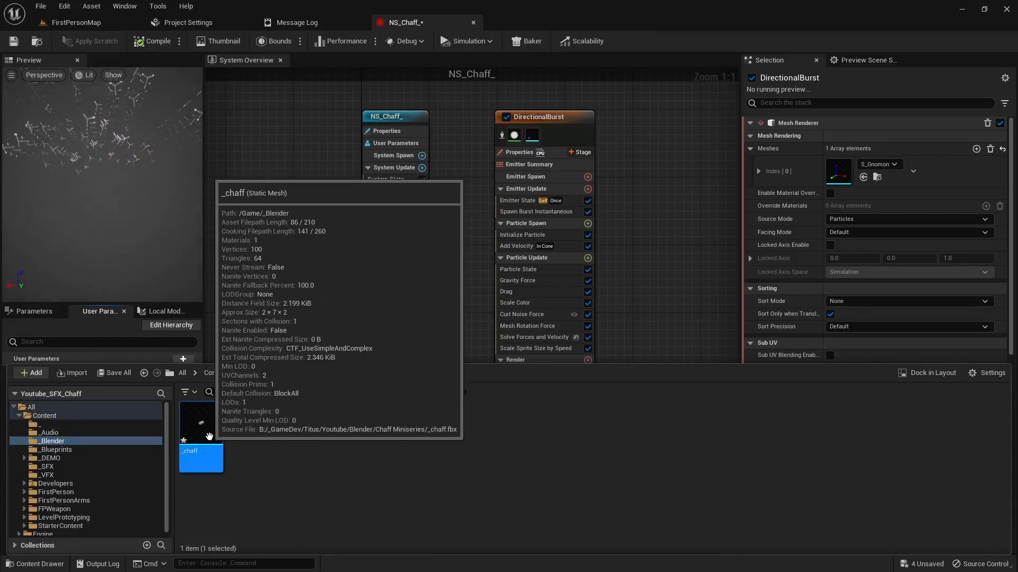
left_click(863, 177)
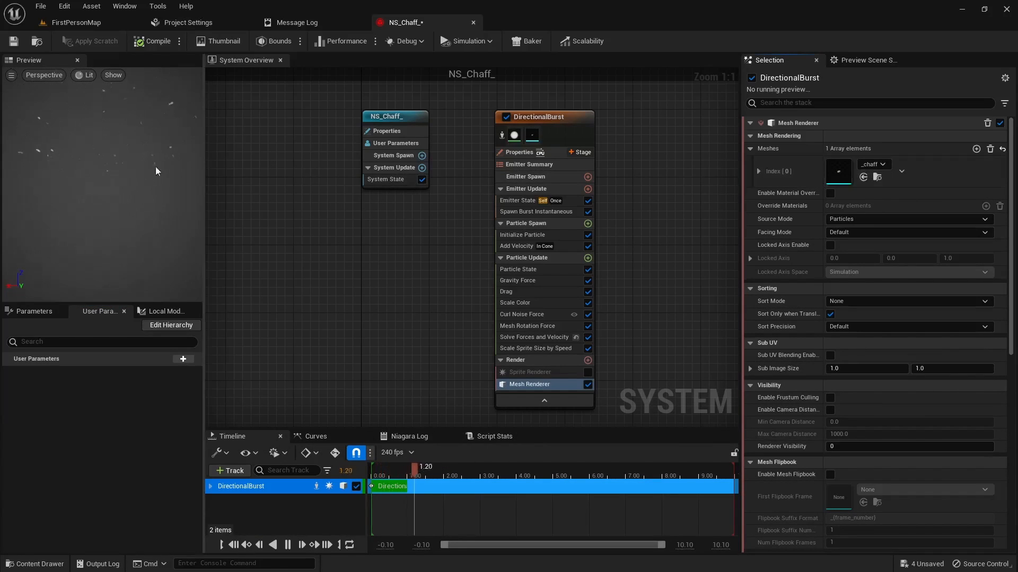
left_click(174, 42)
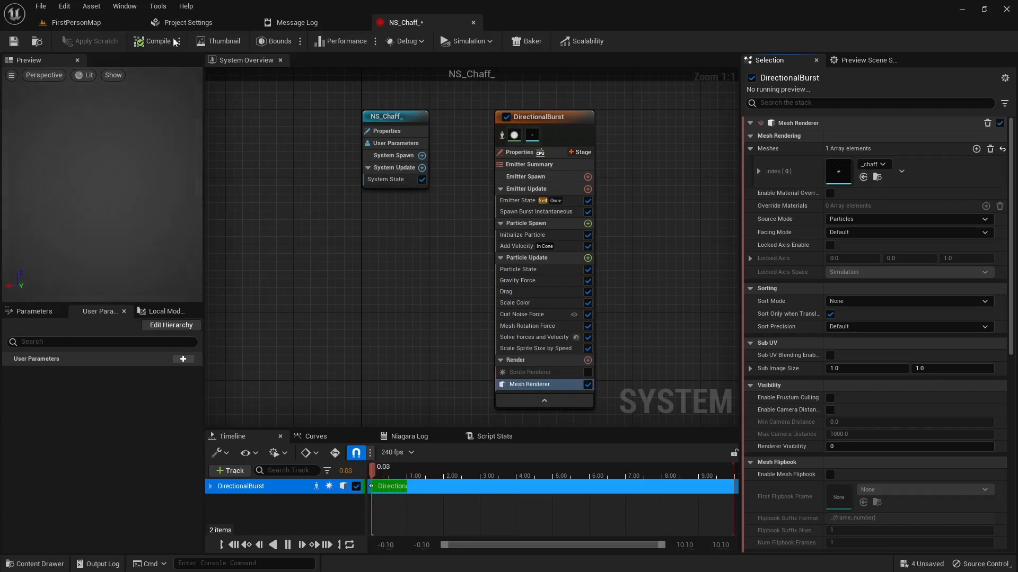
left_click(20, 47)
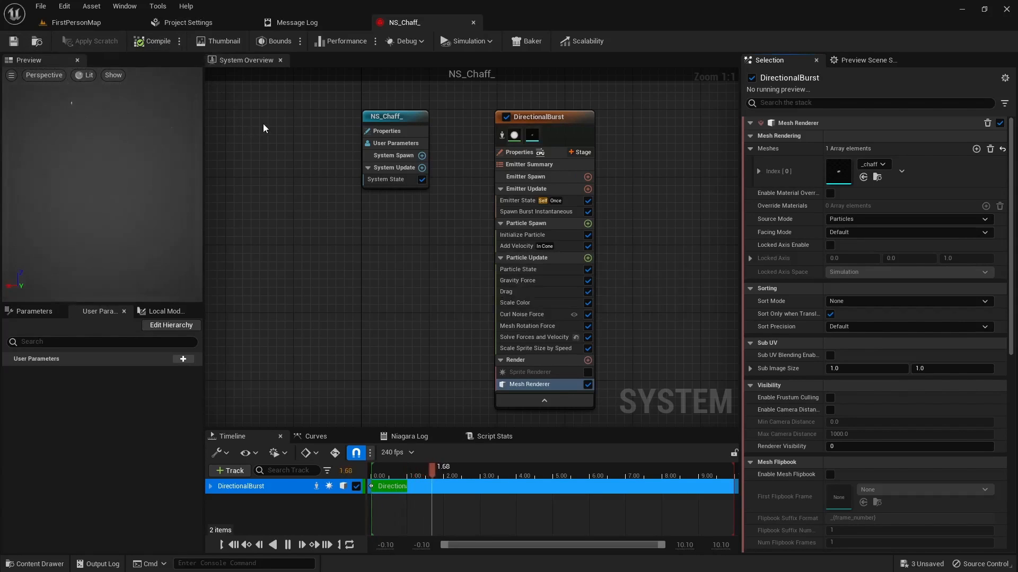
Step: Delete the four old ns_chaff Niagara actors from the floor of FirstPersonMap
left_click(98, 25)
right_click_drag(480, 300, 457, 297)
scroll(480, 300, "down", 5)
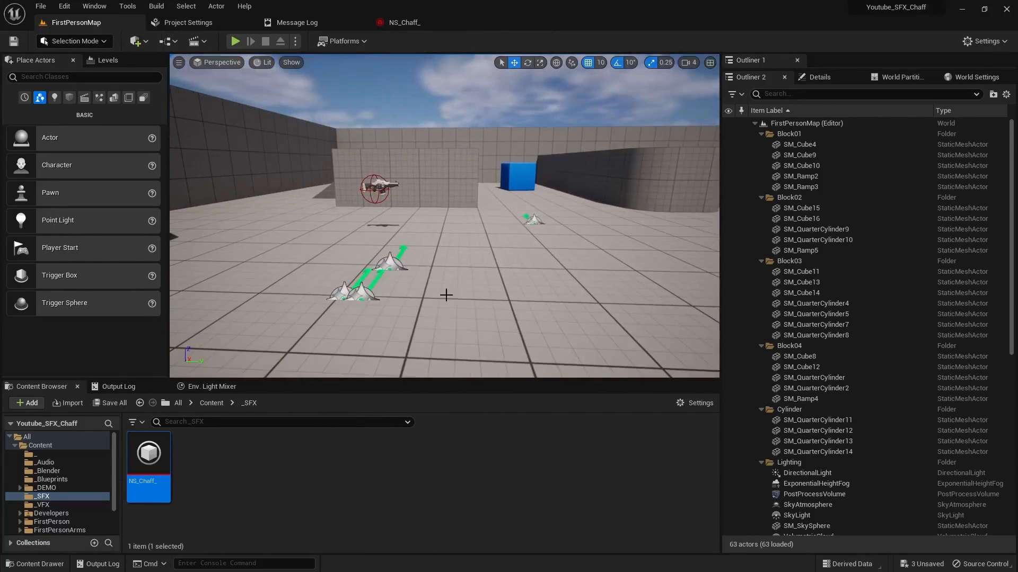
left_click(389, 279)
key("Delete")
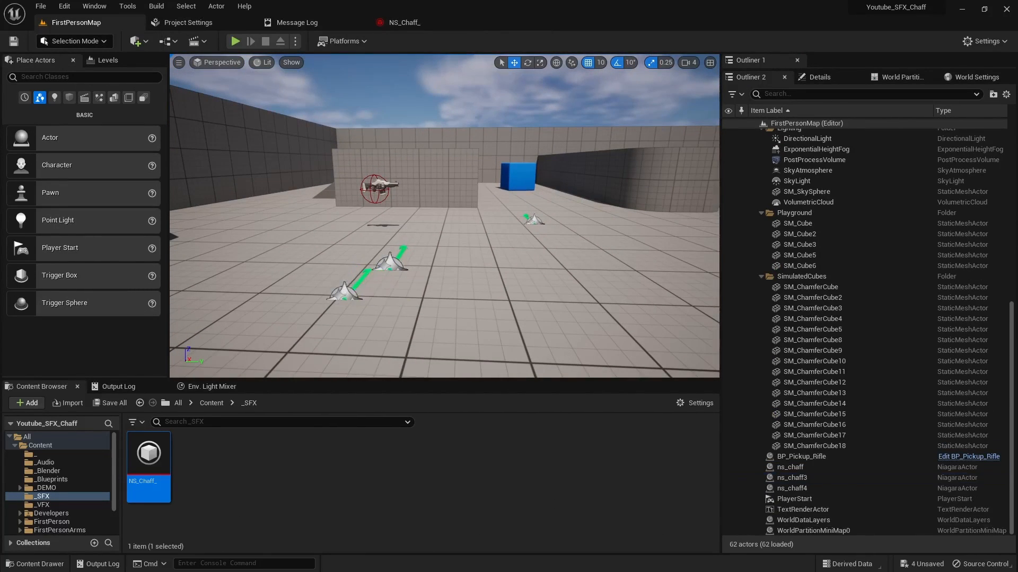
left_click(343, 286)
key("Delete")
left_click(395, 265)
key("Delete")
left_click(534, 225)
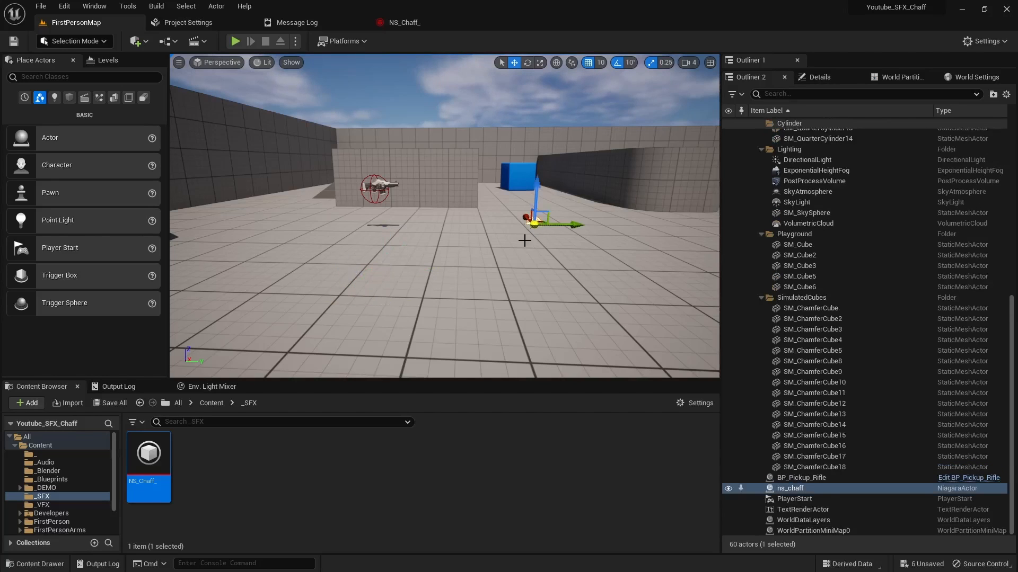
key("Delete")
Step: Play-test the level without any chaff actors, walk forward briefly, and stop the session
right_click_drag(385, 247, 444, 247)
left_click(235, 41)
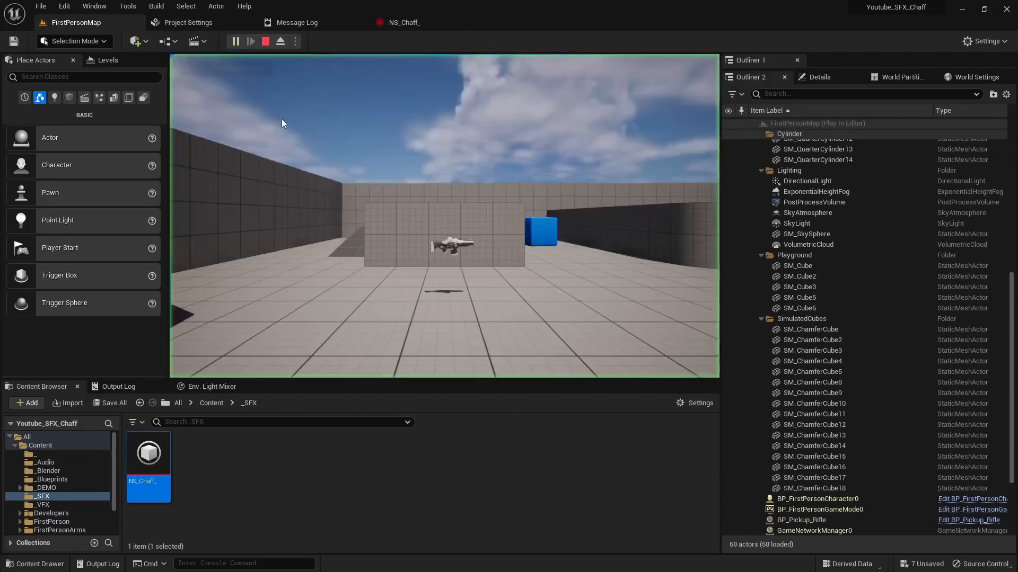
key("w")
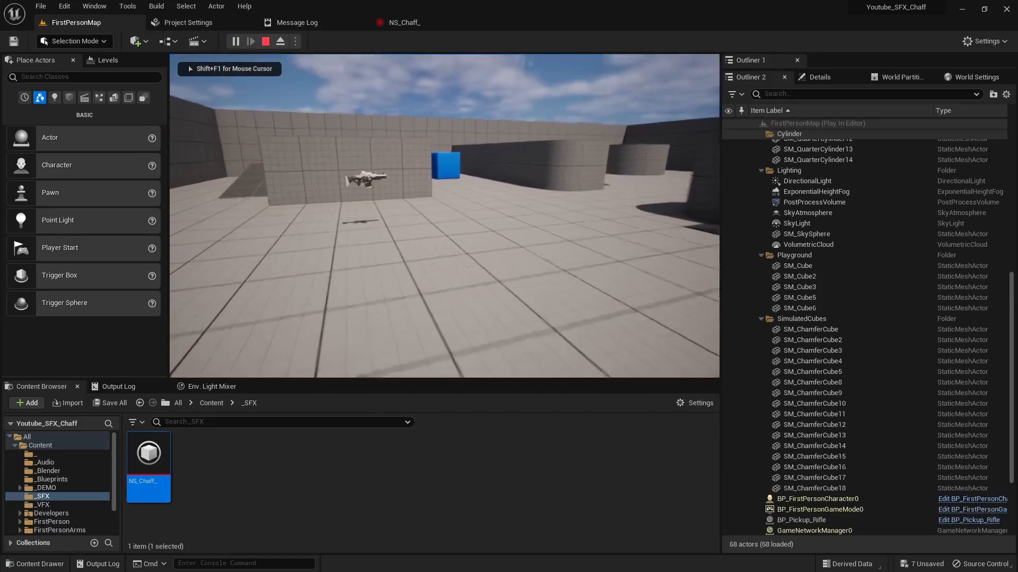
key("Escape")
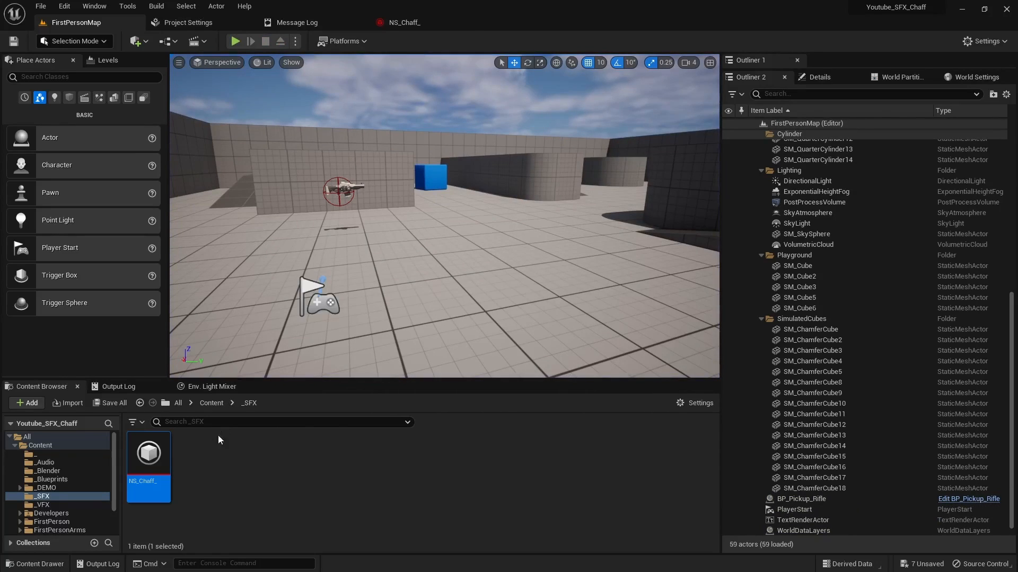
Step: Place three instances of the NS_Chaff_ Niagara system on the floor of FirstPersonMap
left_click_drag(148, 456, 450, 259)
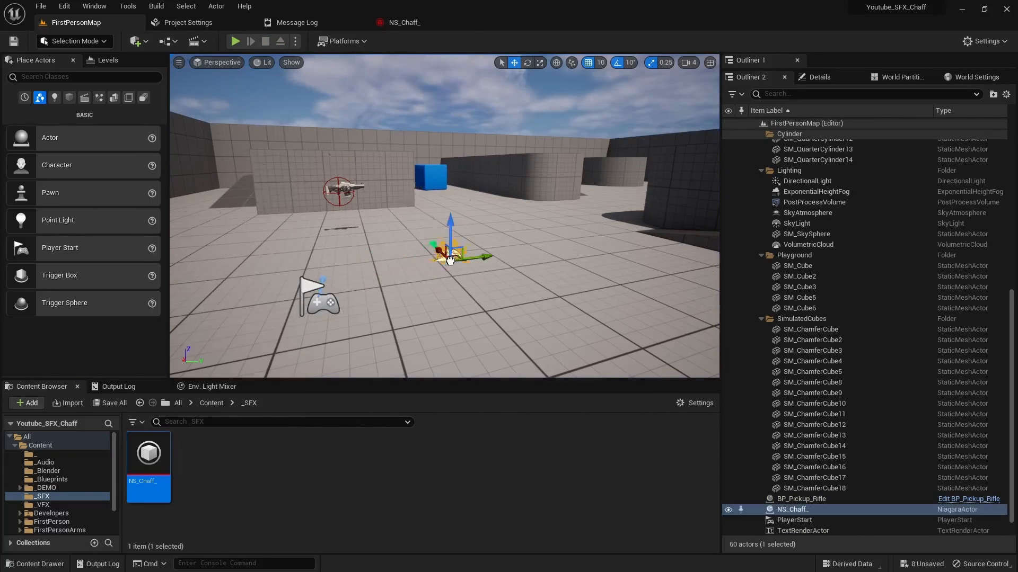
left_click_drag(149, 456, 371, 250)
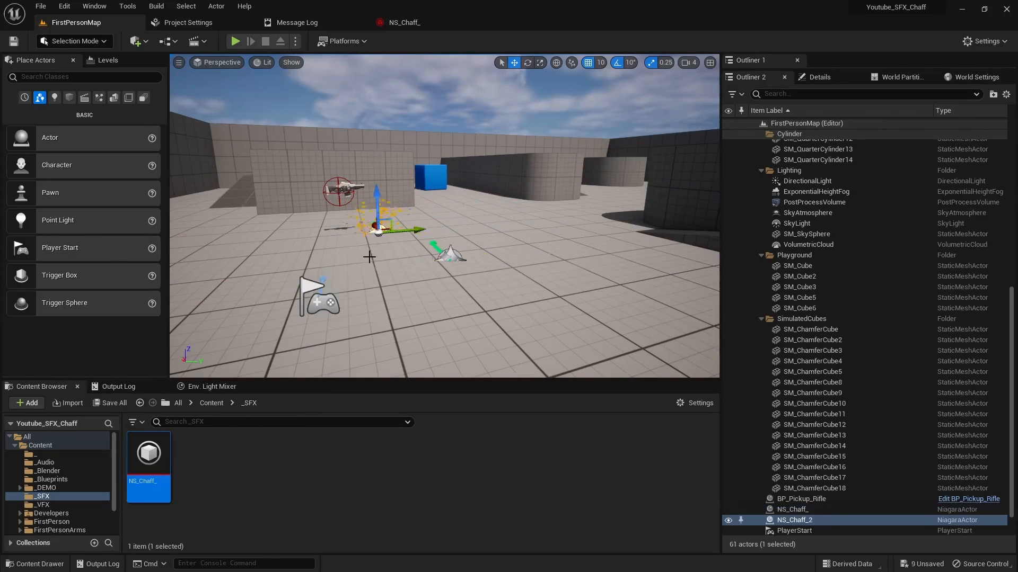
left_click_drag(148, 455, 565, 253)
Step: Play-test the level to examine the three placed chaff bursts while moving sideways, and stop the session
left_click(236, 41)
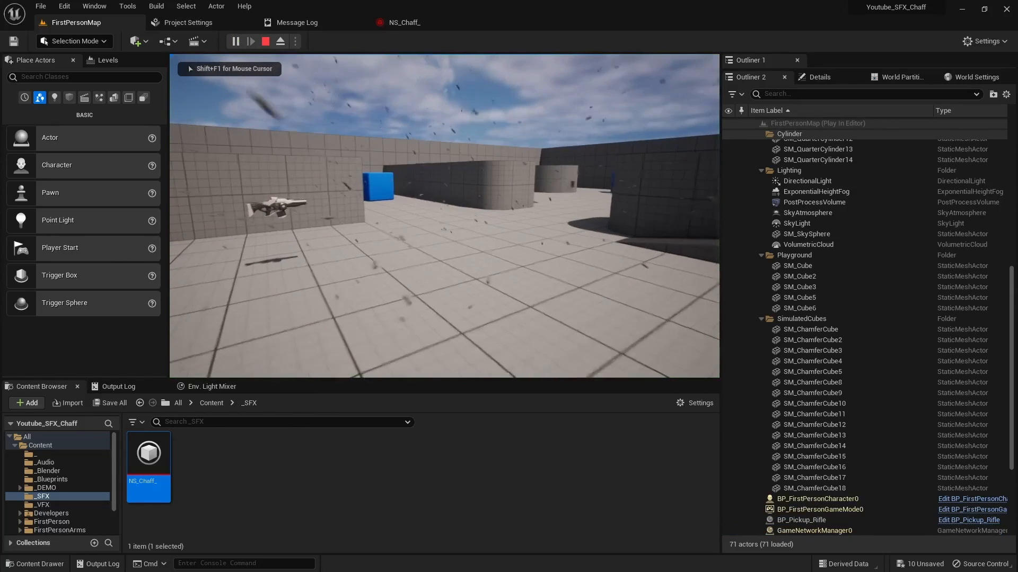
key("d")
key("a")
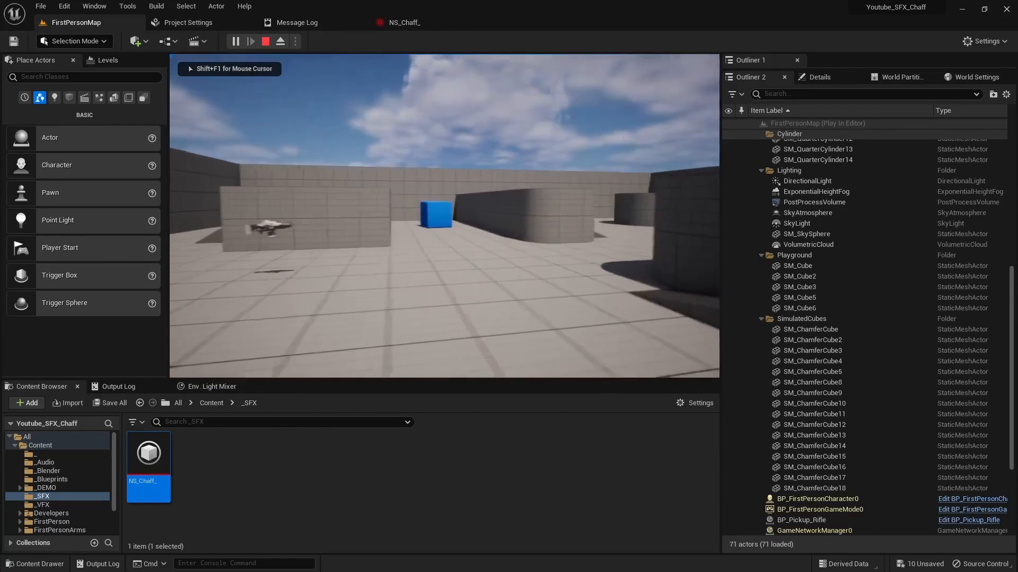
key("Escape")
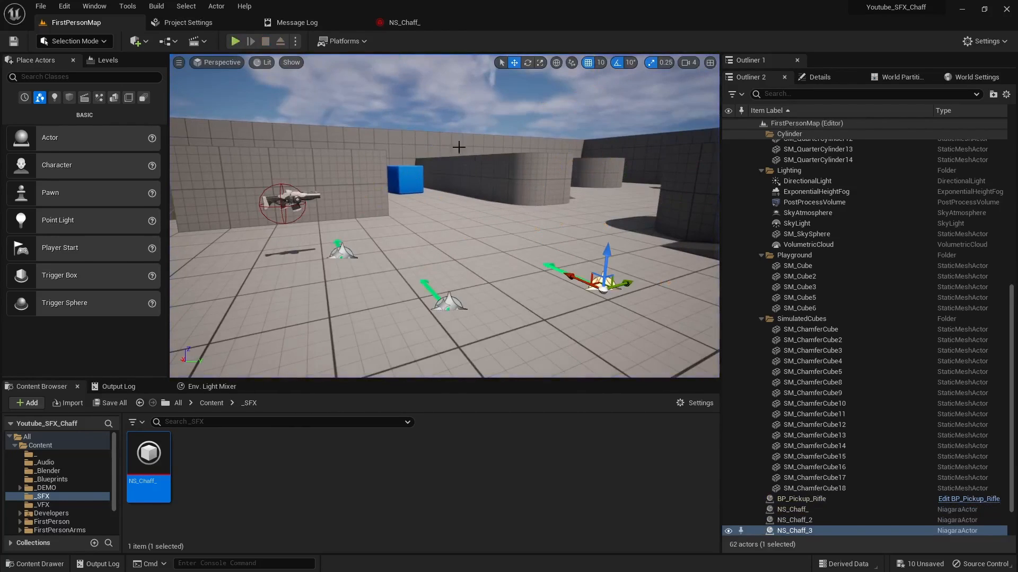
Step: Set the Initialize Particle module's lifetime in NS_Chaff_ to a minimum of 5 and a maximum of 10, and save the system
left_click(405, 23)
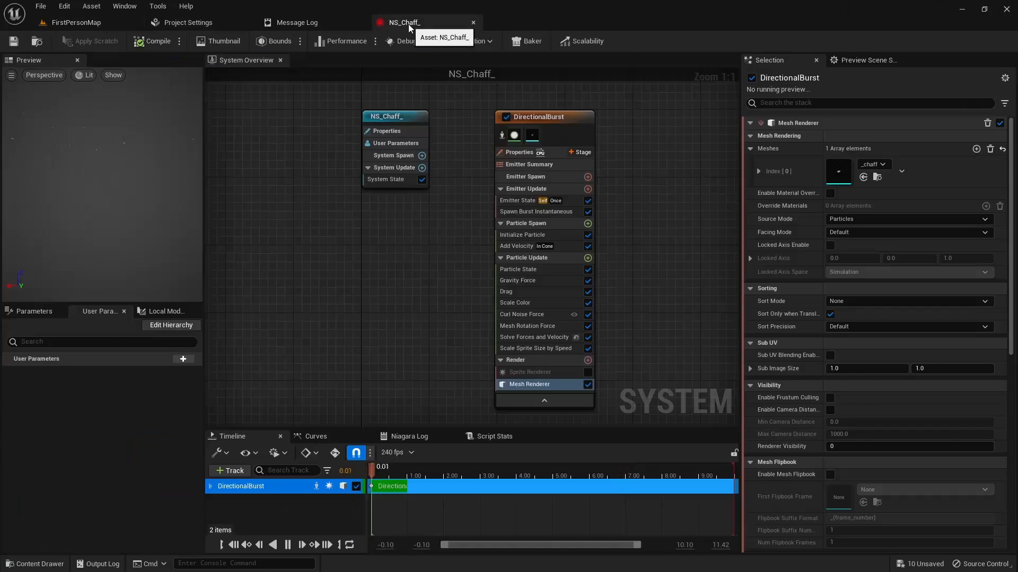
left_click(518, 232)
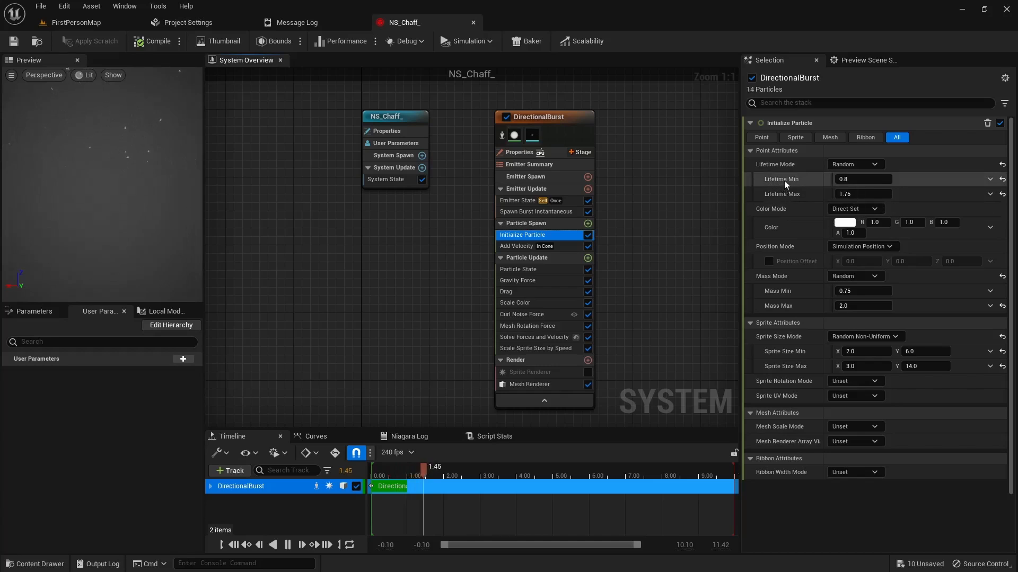
left_click(862, 180)
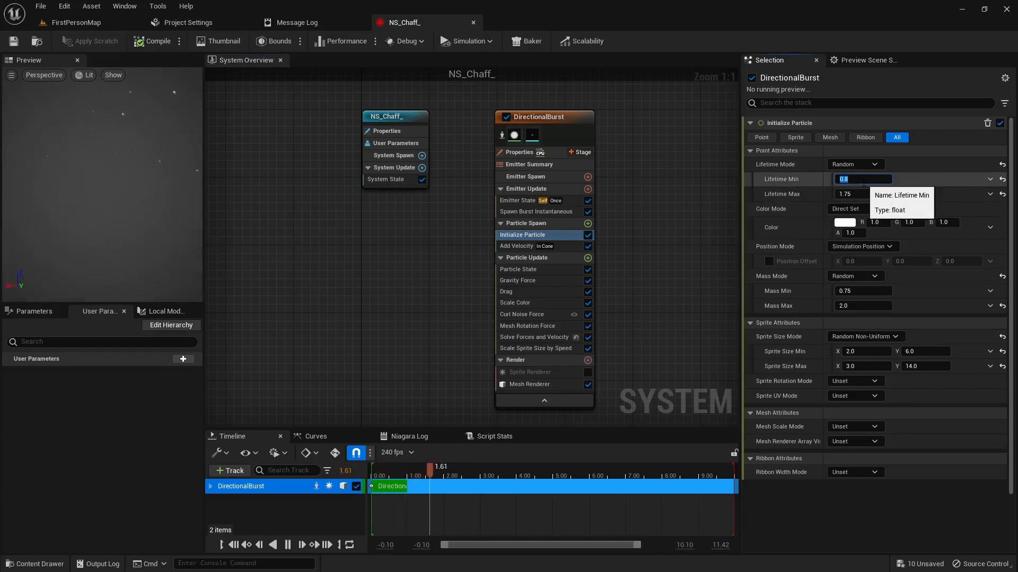
type("5")
key("Tab")
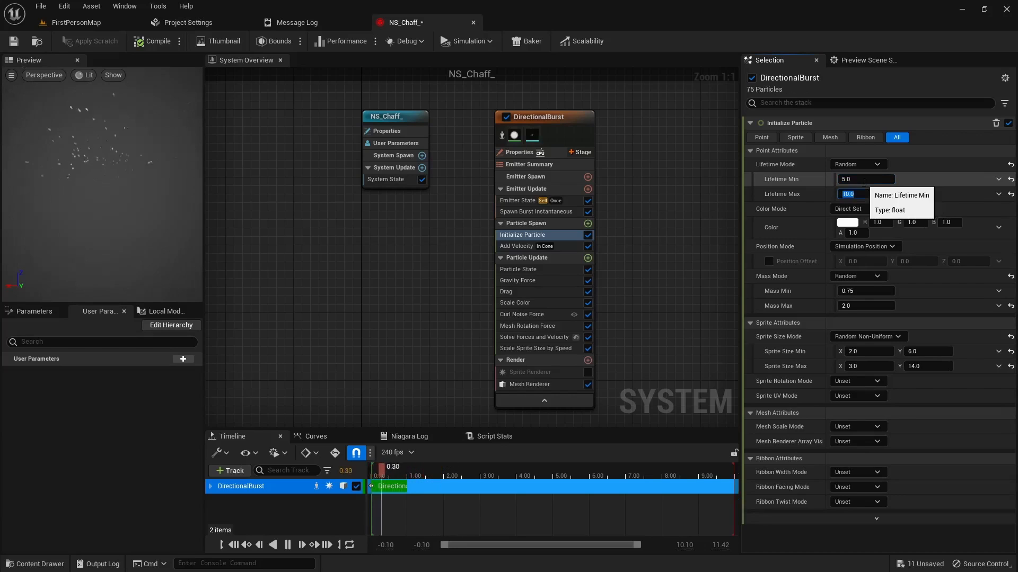
type("10")
key("Return")
left_click(15, 43)
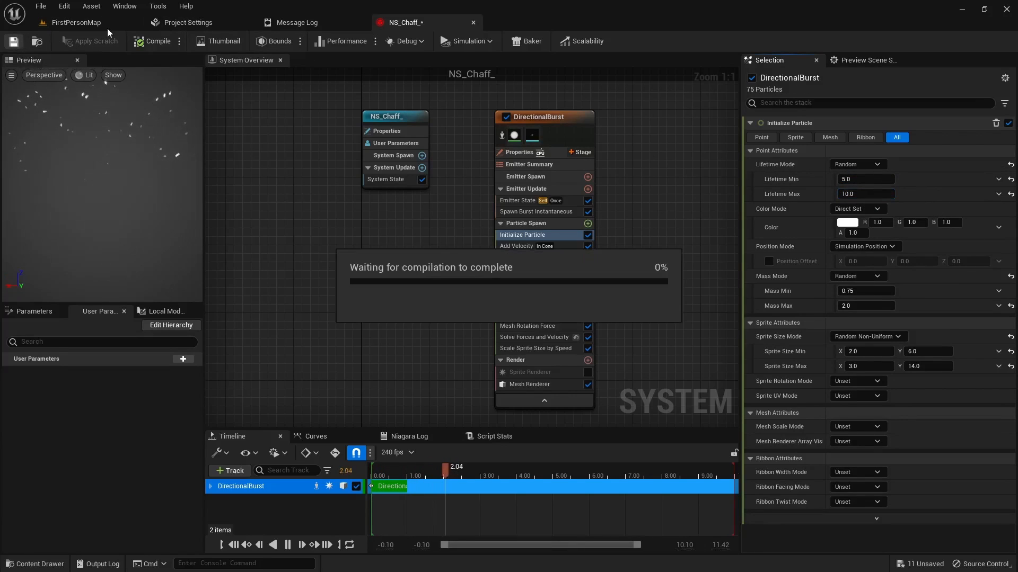
Step: Play-test FirstPersonMap to examine how long the chaff particles last while walking around the bursts, and stop the session
left_click(93, 24)
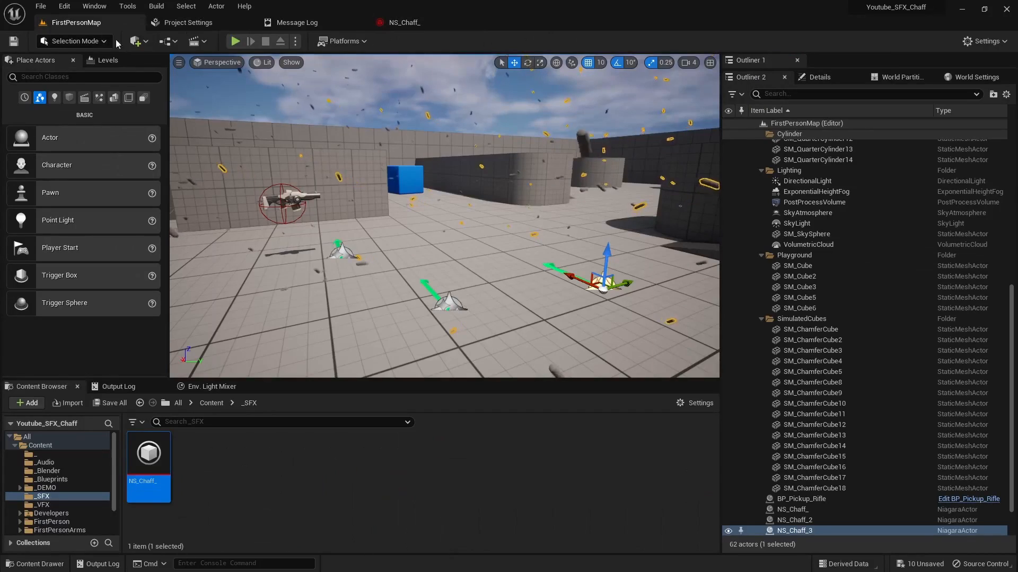
left_click(235, 42)
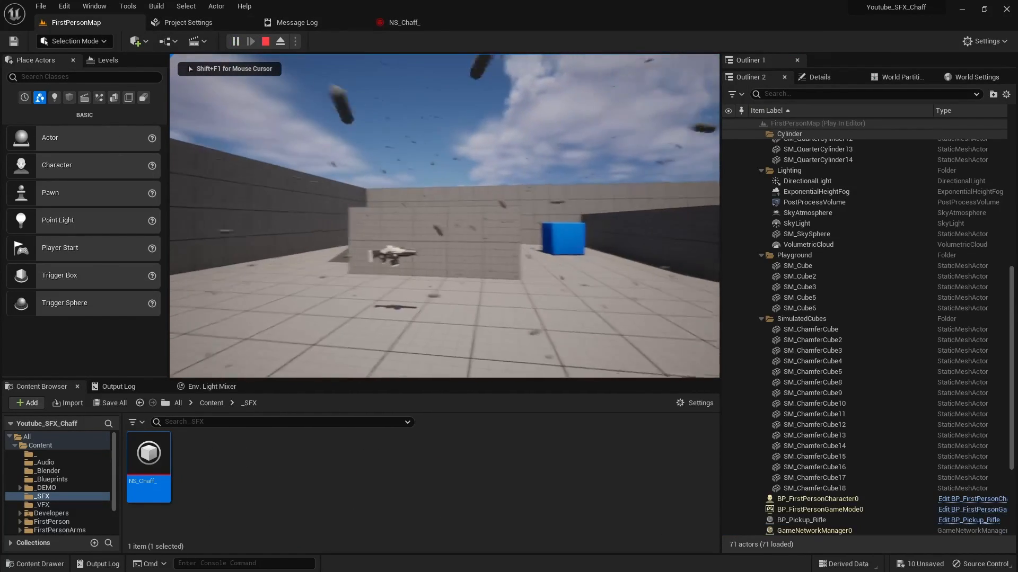
key("w")
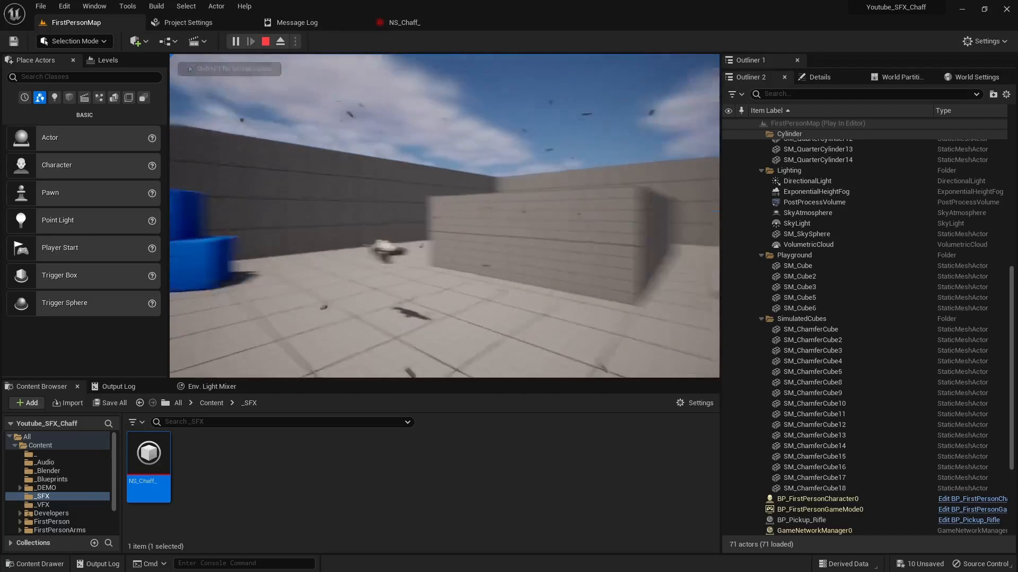
key("w")
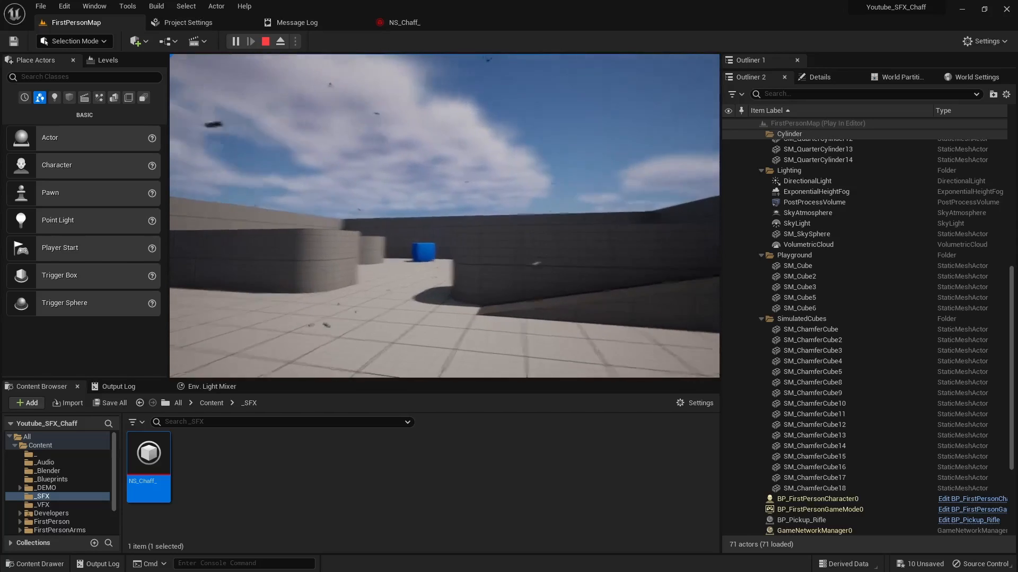
key("d")
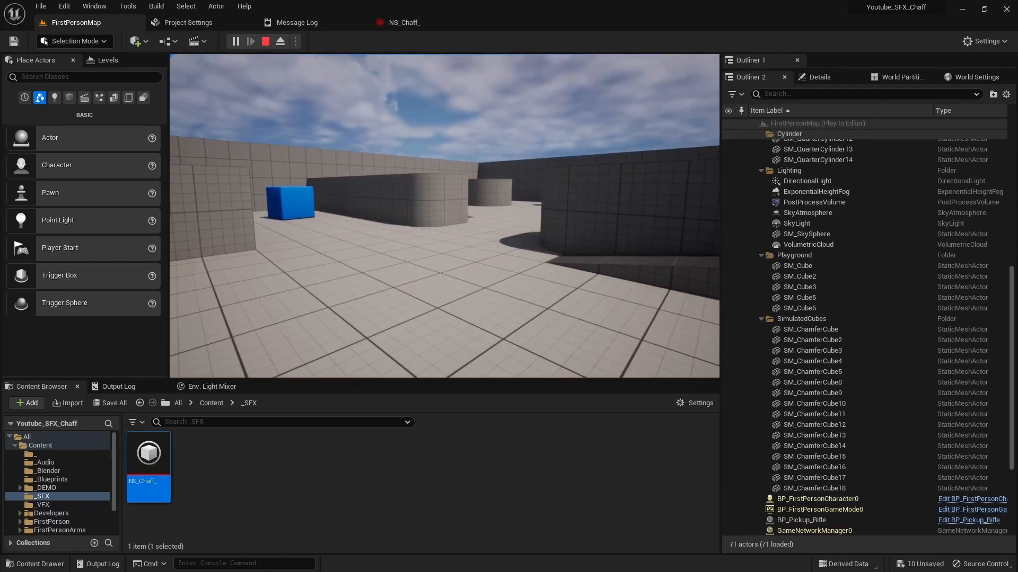
key("Escape")
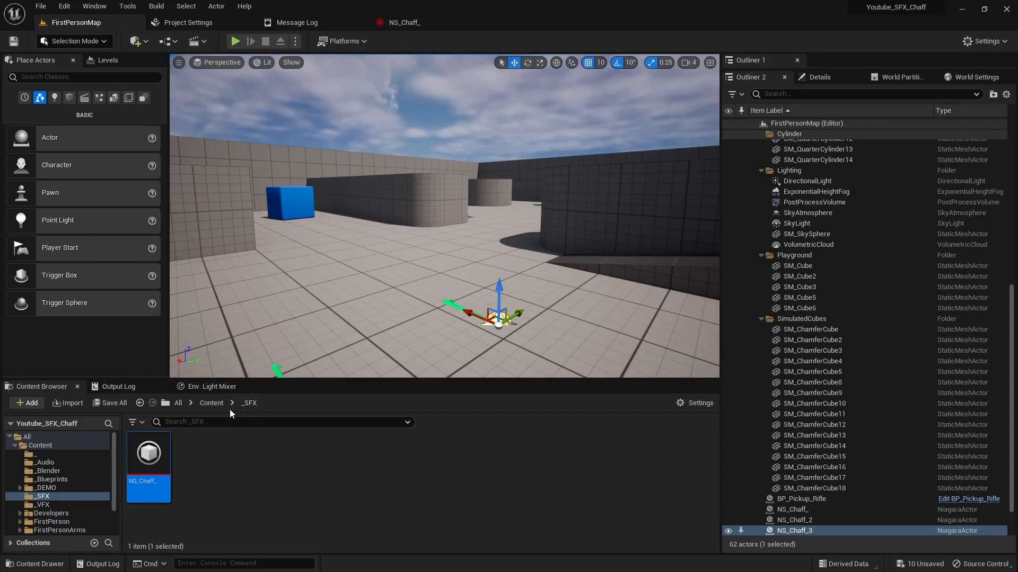
Step: Create a folder named _Materials in the project's Content folder
left_click(38, 446)
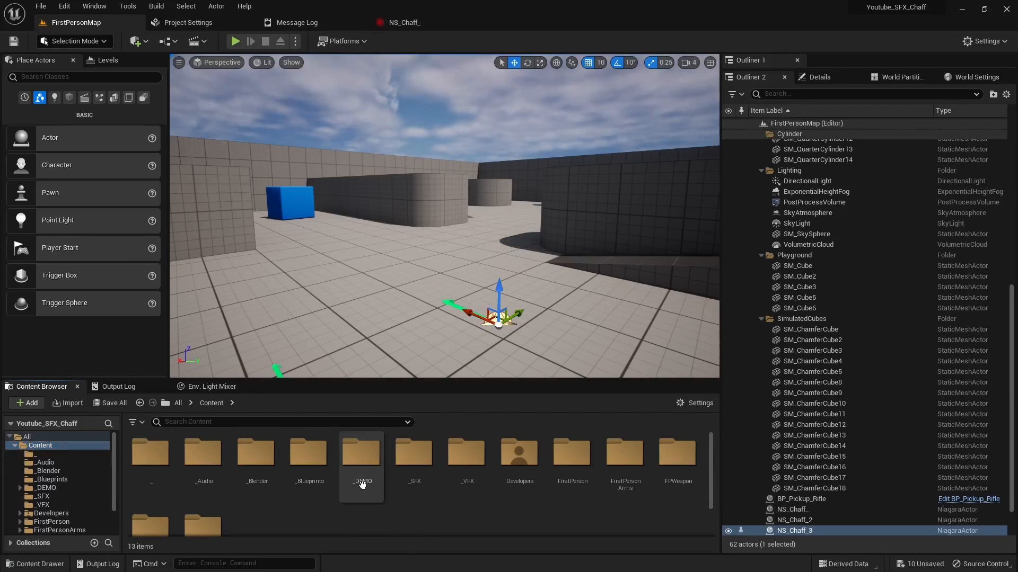
key("ctrl+shift+n")
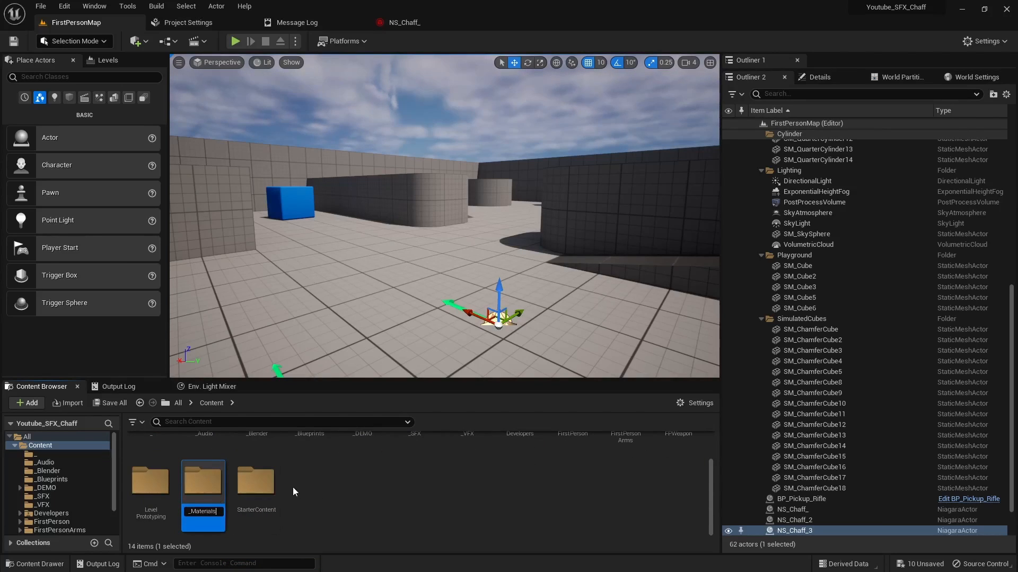
key("Return")
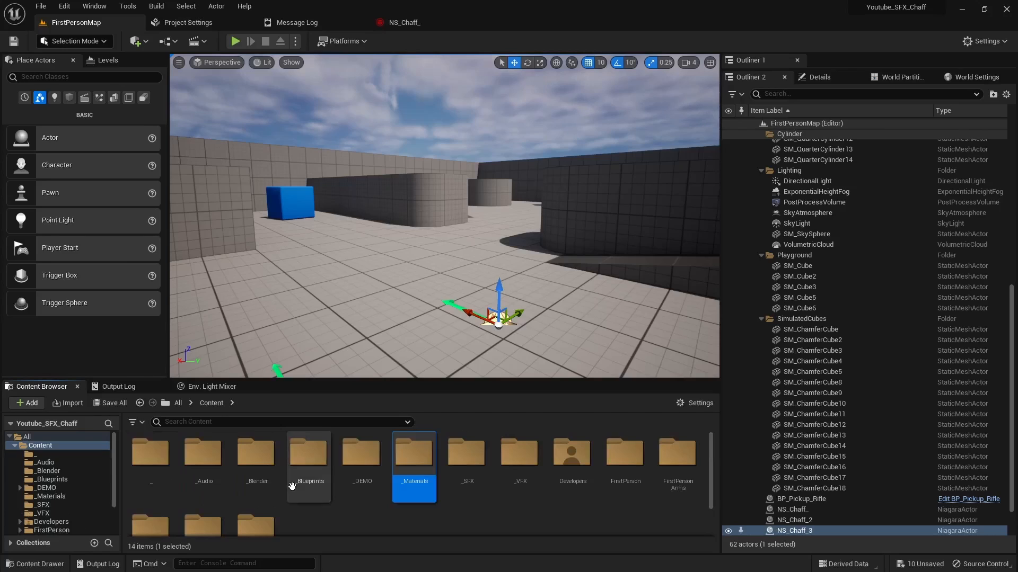
Step: Create a material named M_EBase inside the _Materials folder
double_click(412, 457)
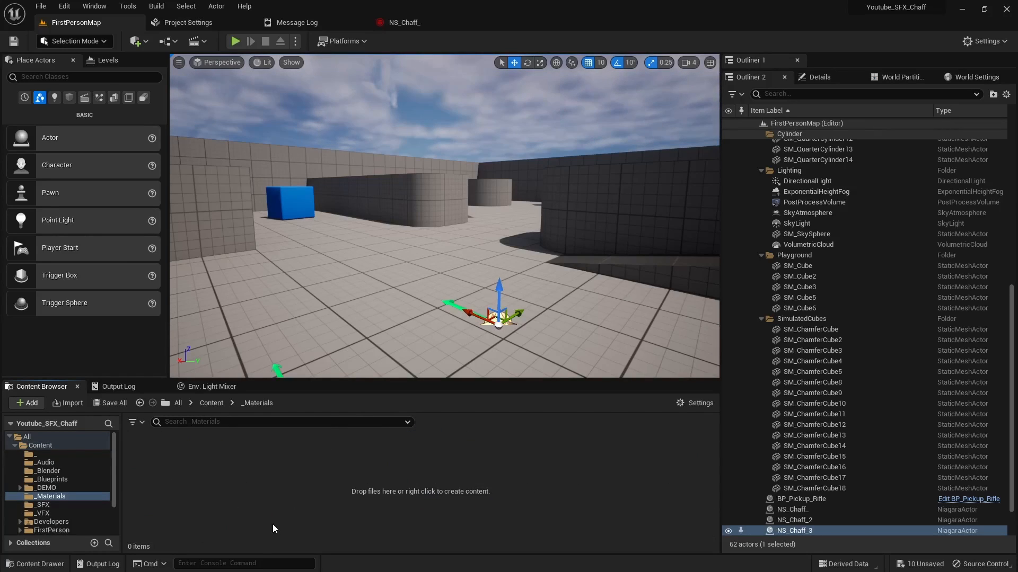
right_click(202, 468)
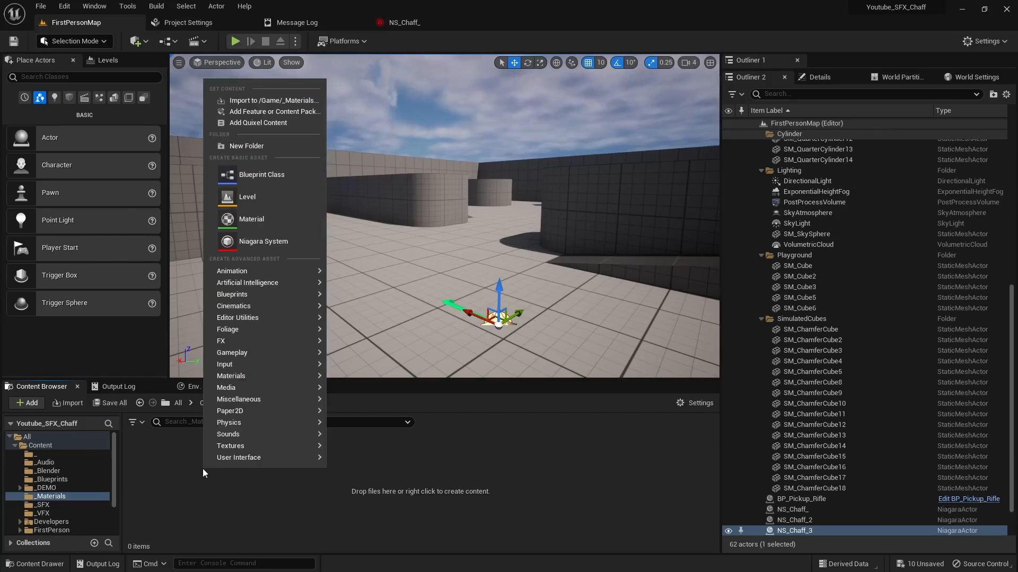
left_click(251, 219)
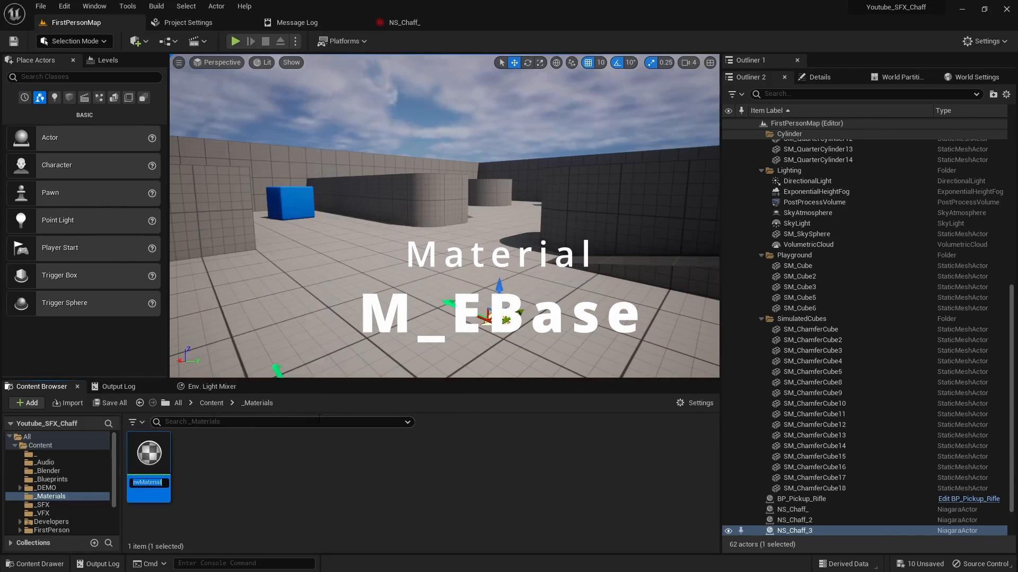
type("M_")
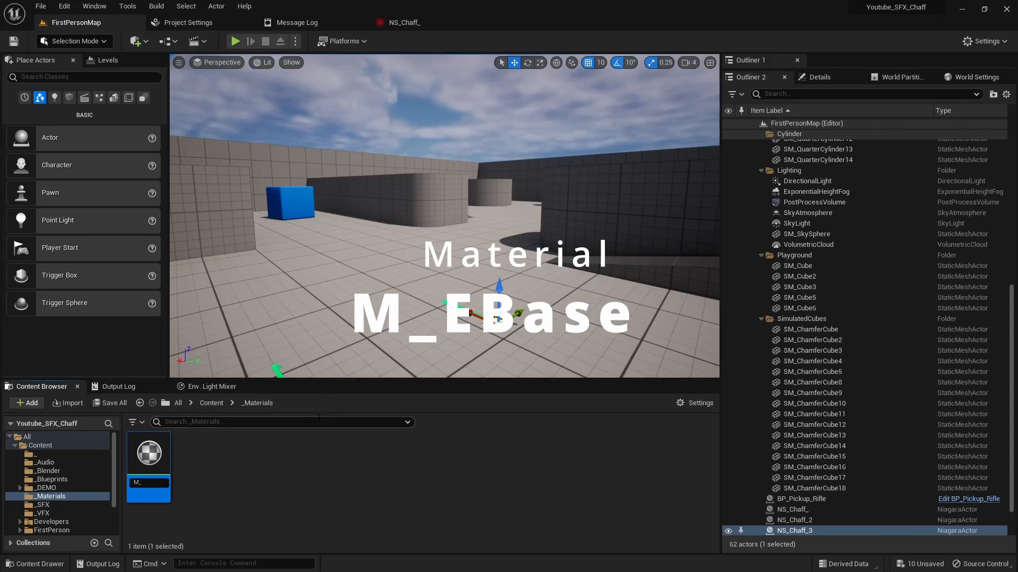
type("EBase")
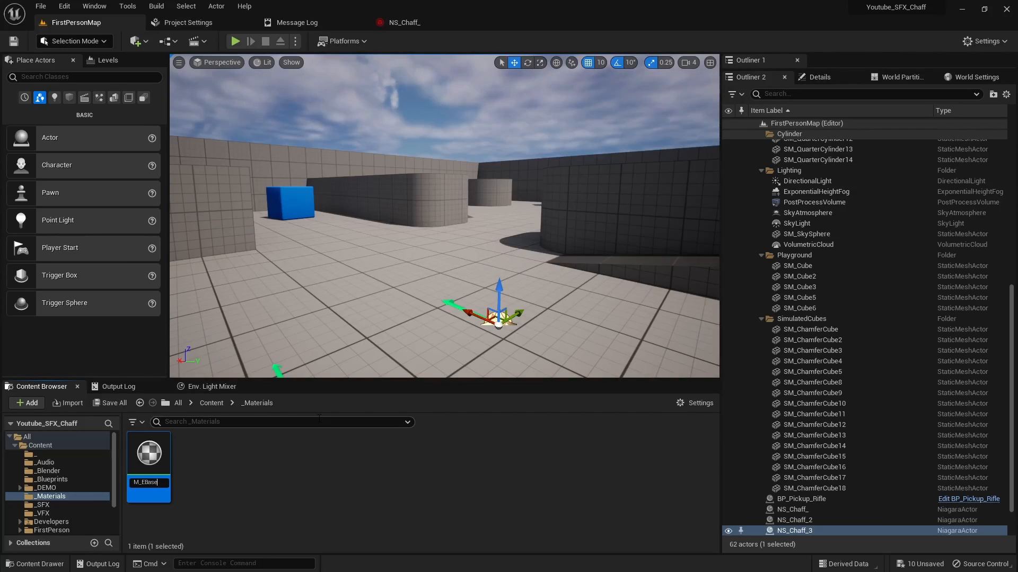
key("Return")
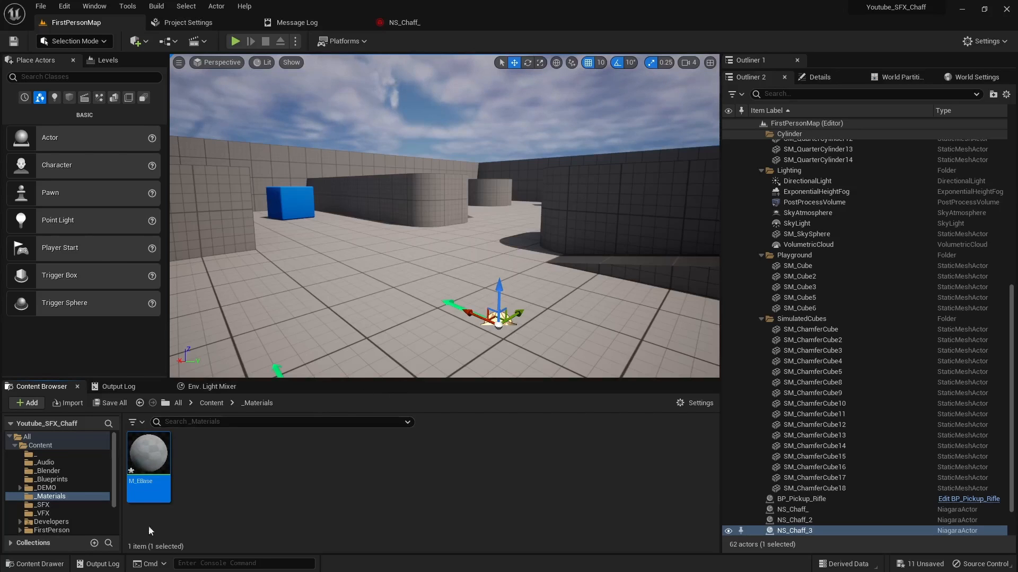
Step: In M_EBase's material graph, add a three-component vector constant, convert it to a parameter named Color, and place it well clear of the output node
double_click(154, 462)
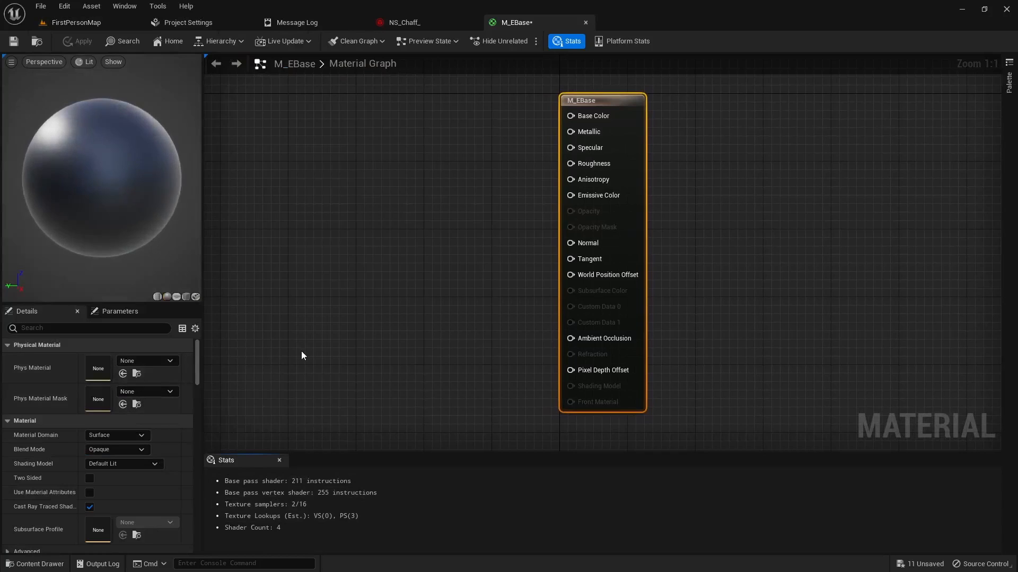
right_click_drag(372, 247, 454, 264)
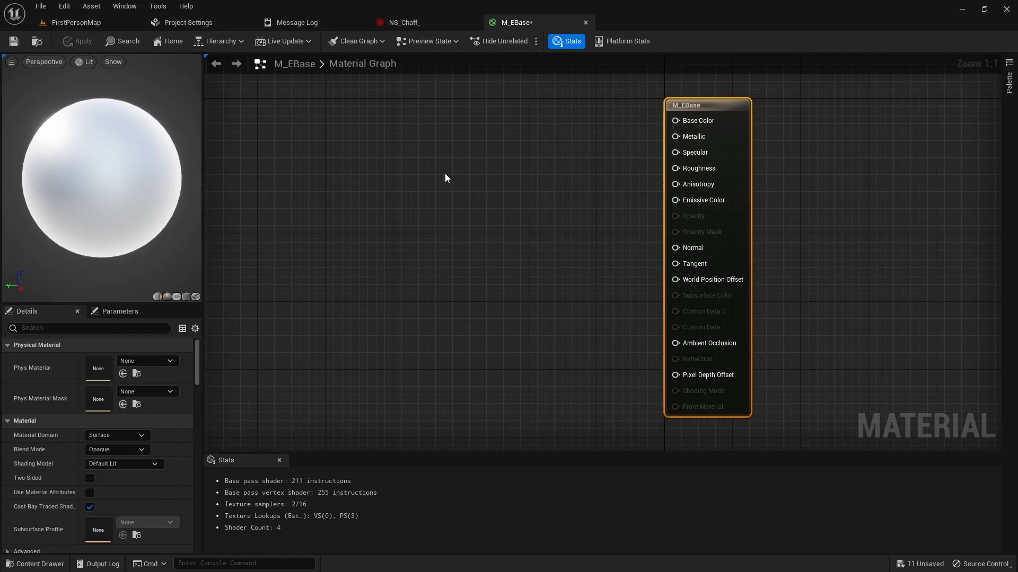
left_click(394, 168)
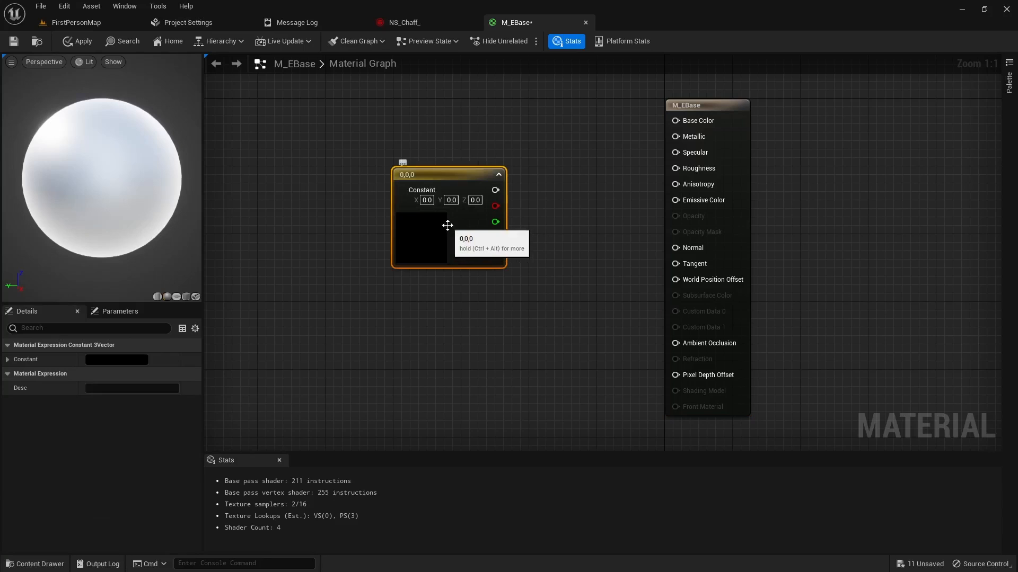
left_click_drag(448, 181, 423, 155)
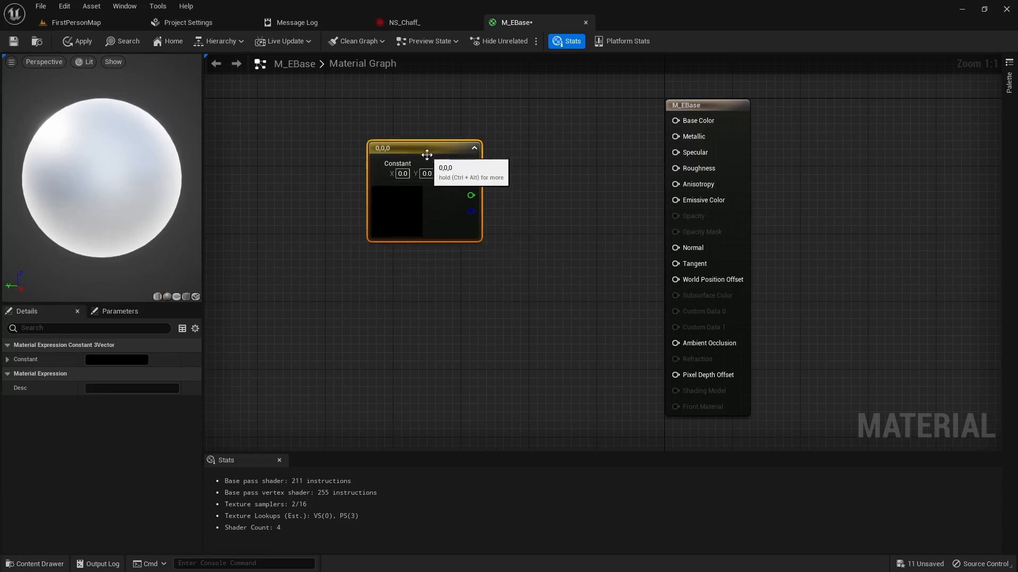
right_click(406, 150)
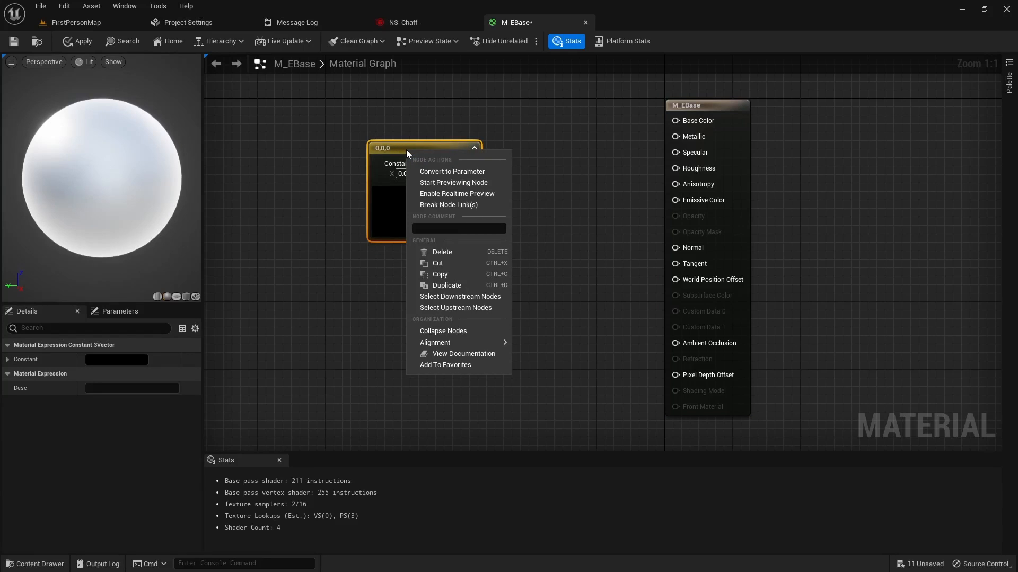
left_click(443, 172)
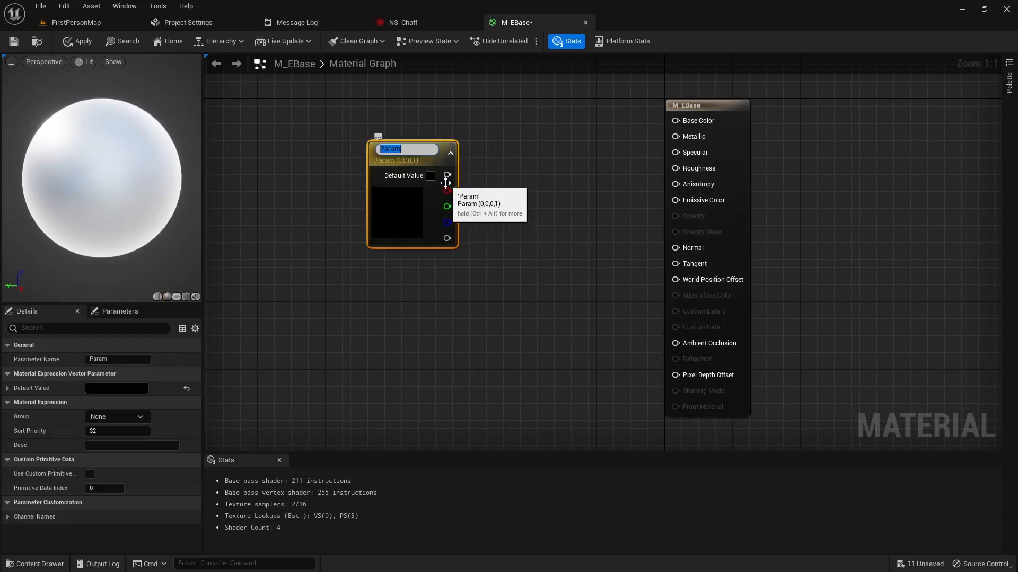
key("Return")
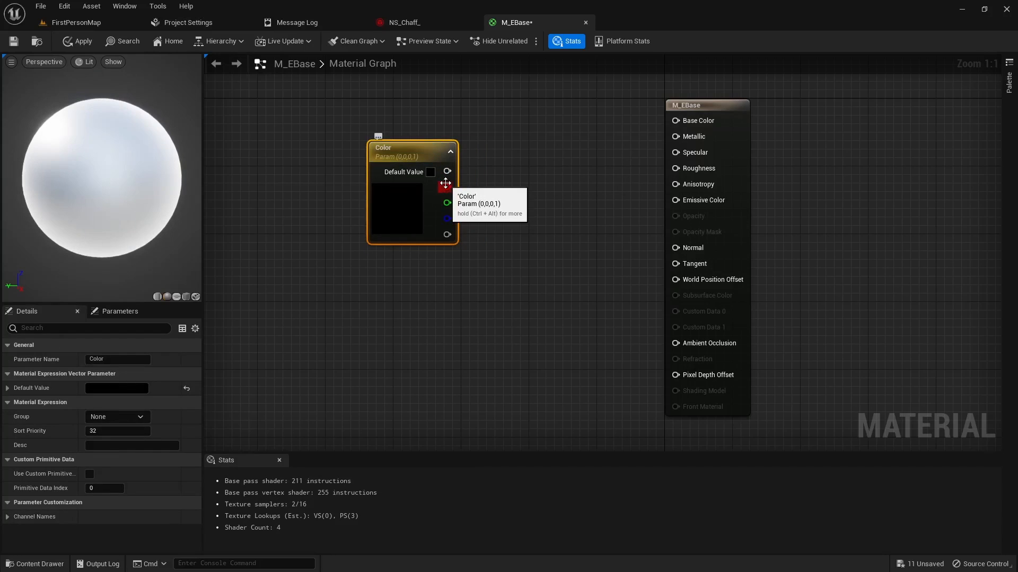
left_click_drag(445, 183, 386, 191)
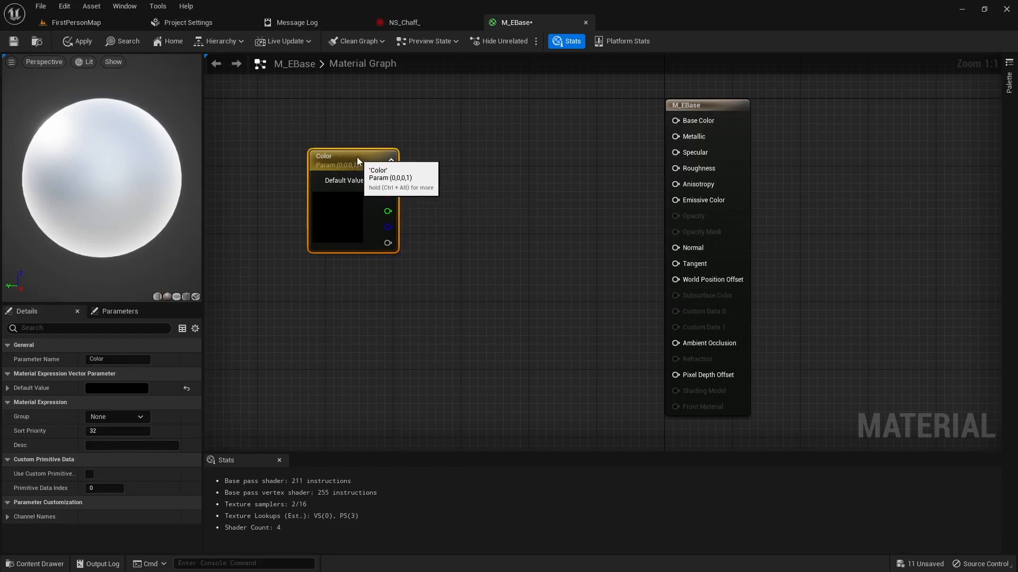
left_click(506, 218)
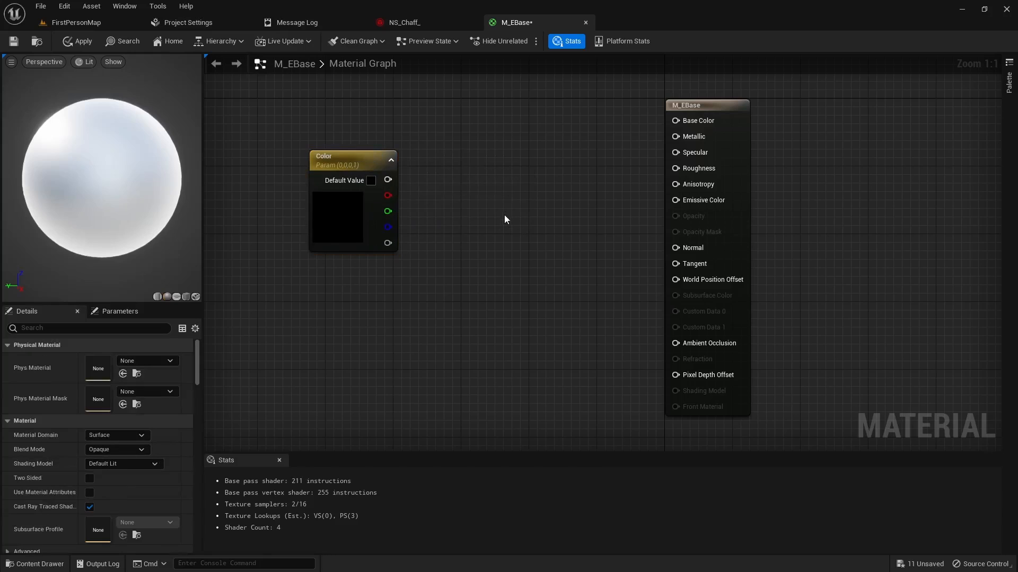
Step: Add a Multiply node between Color and the output node, and connect the Color output to its A input
left_click(479, 232)
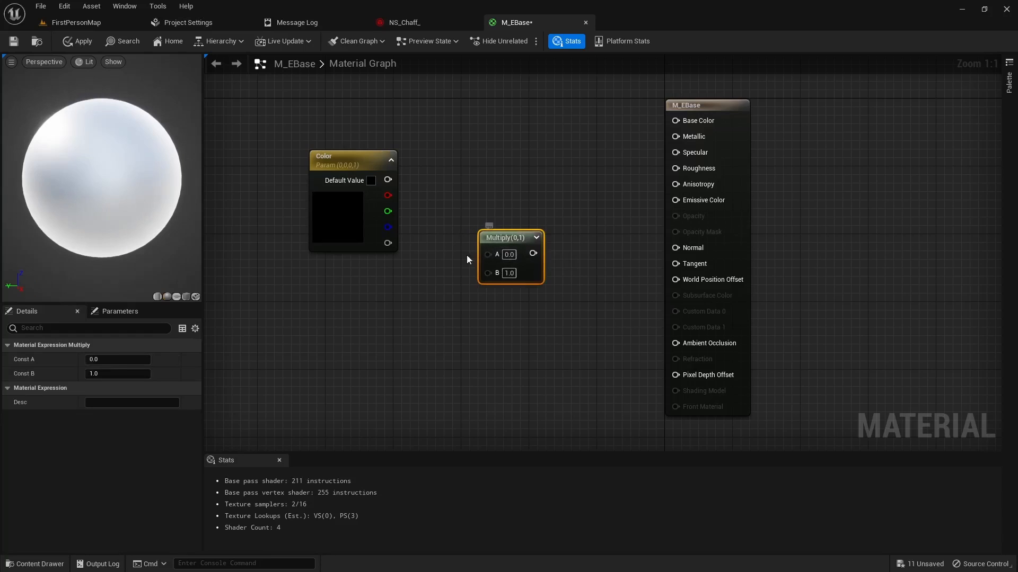
left_click_drag(387, 179, 425, 159)
left_click_drag(432, 166, 500, 283)
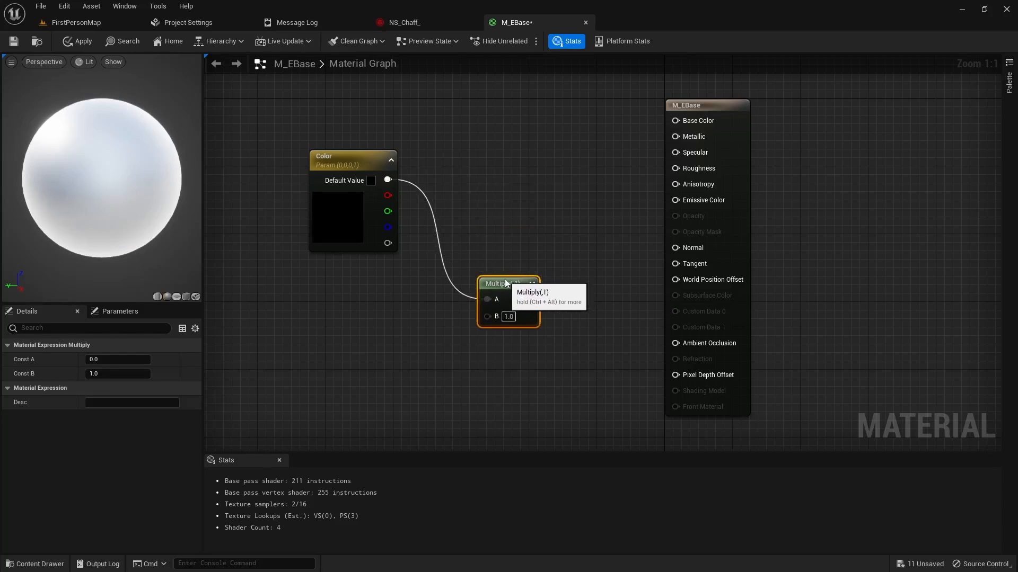
Step: Add a scalar constant below the Color node, convert it to a parameter, and name it Brightness
left_click(328, 330)
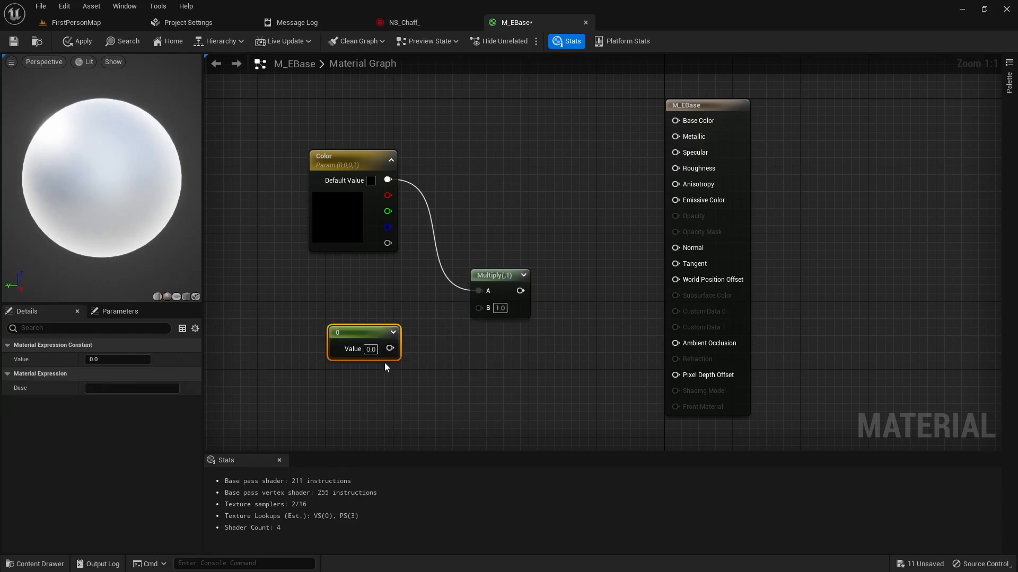
right_click(351, 334)
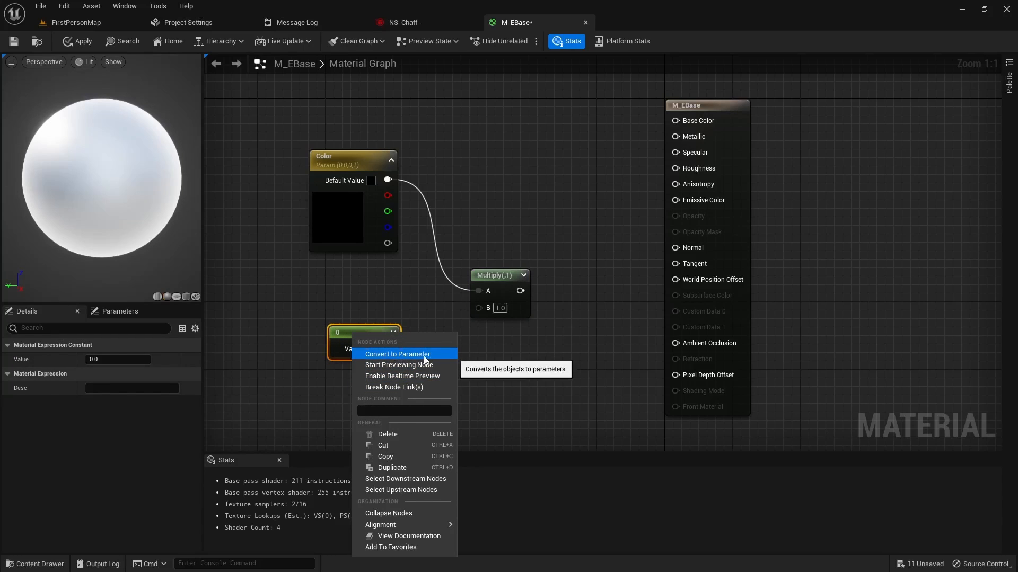
left_click(424, 354)
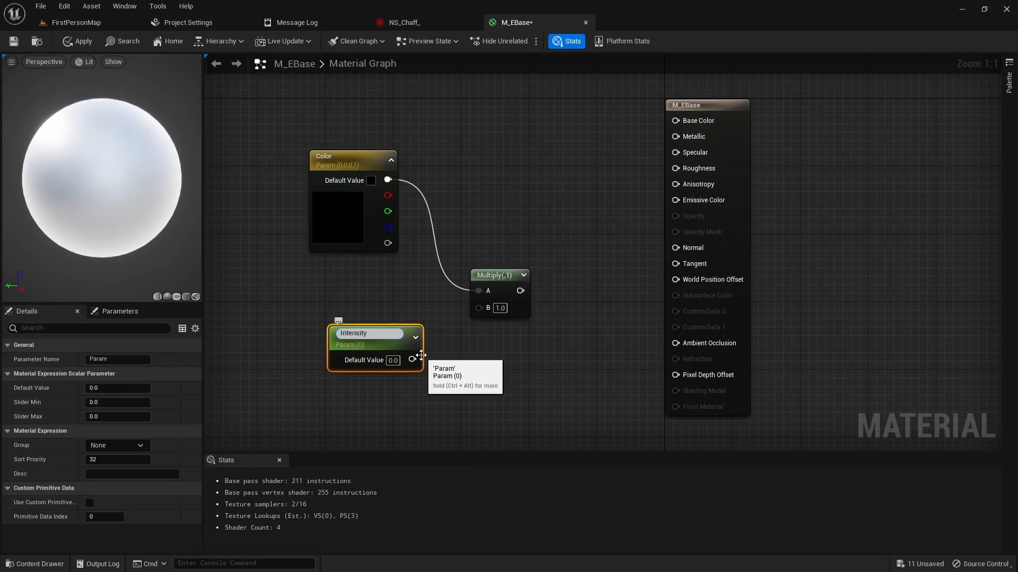
key("Return")
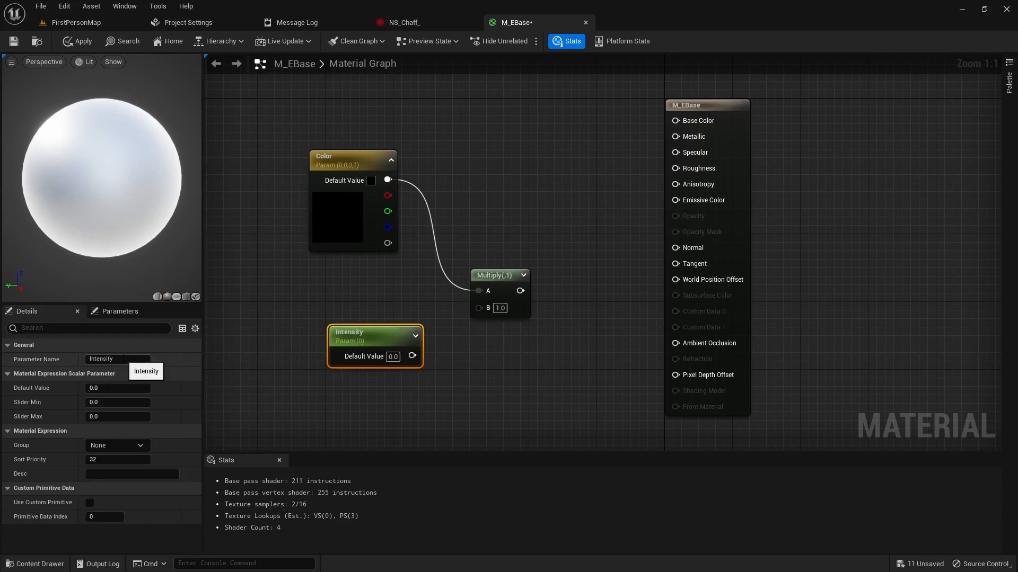
left_click(118, 359)
type("Brigh")
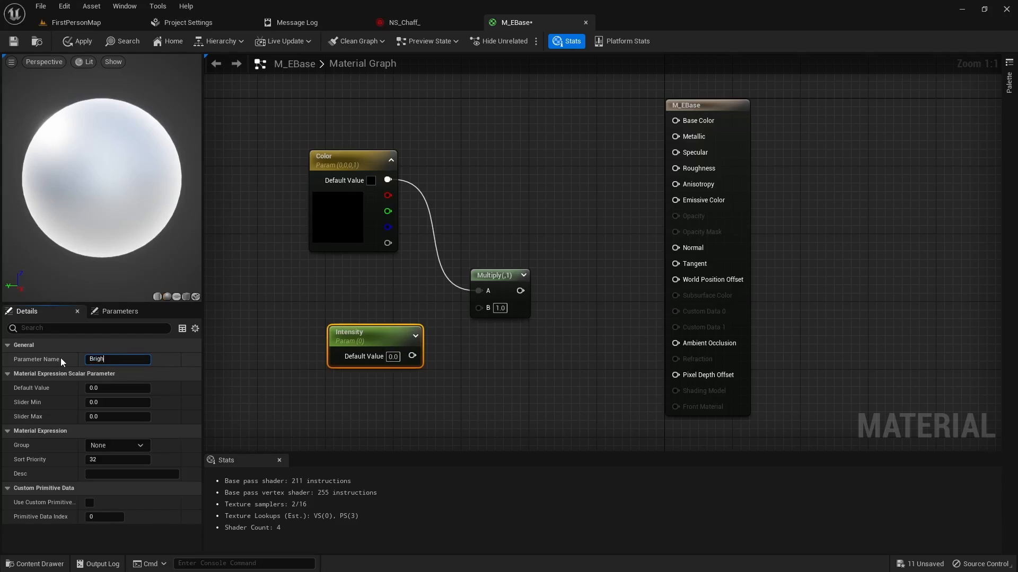
type("tness")
key("Return")
Step: Connect Brightness to Multiply's B input and the Multiply output to Emissive Color, and save the material
left_click_drag(392, 332, 676, 201)
left_click(14, 41)
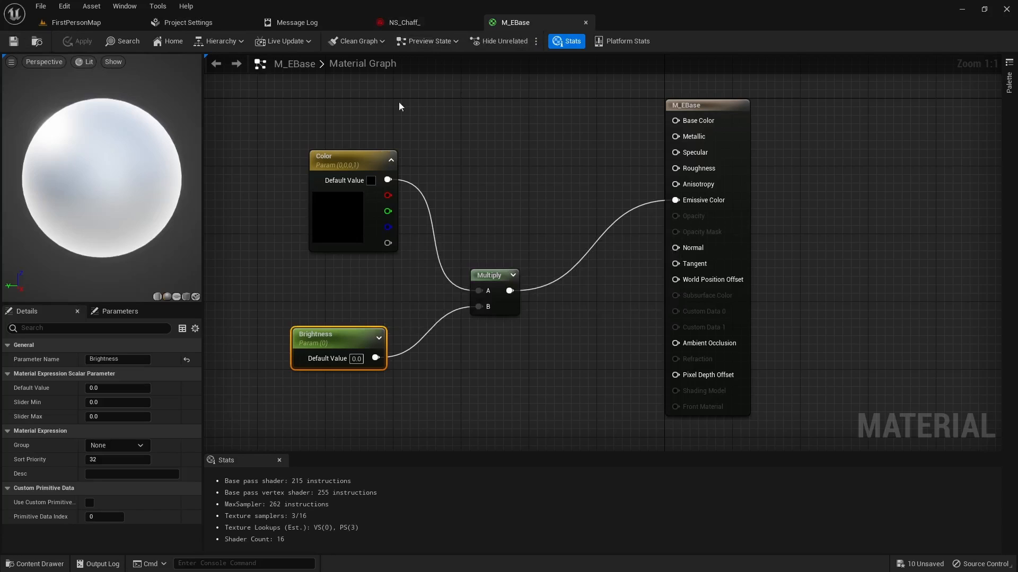
Step: Create a material instance from M_EBase in the _Materials folder and name it MI_Blue
left_click(74, 22)
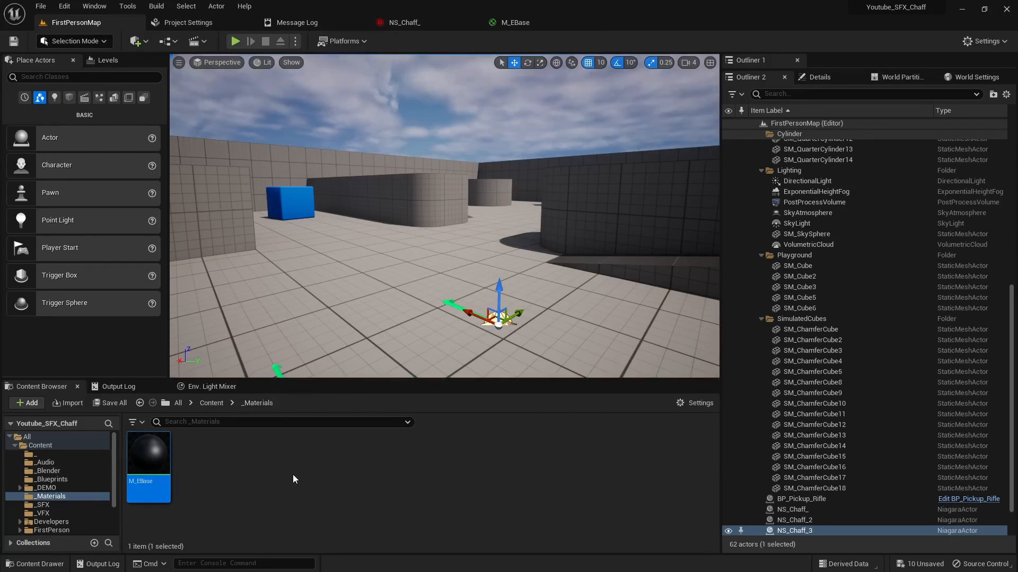
right_click(148, 456)
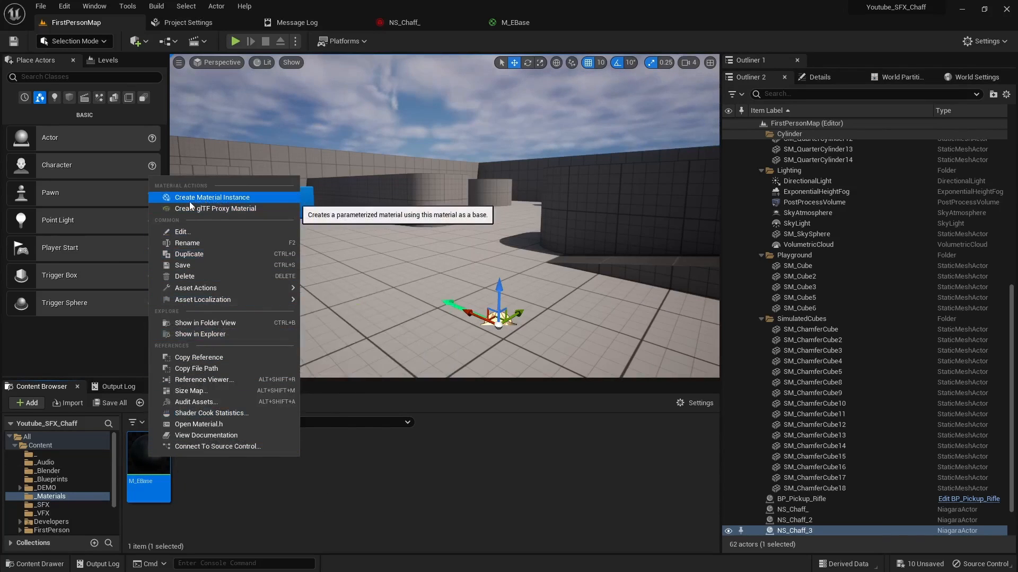
left_click(214, 199)
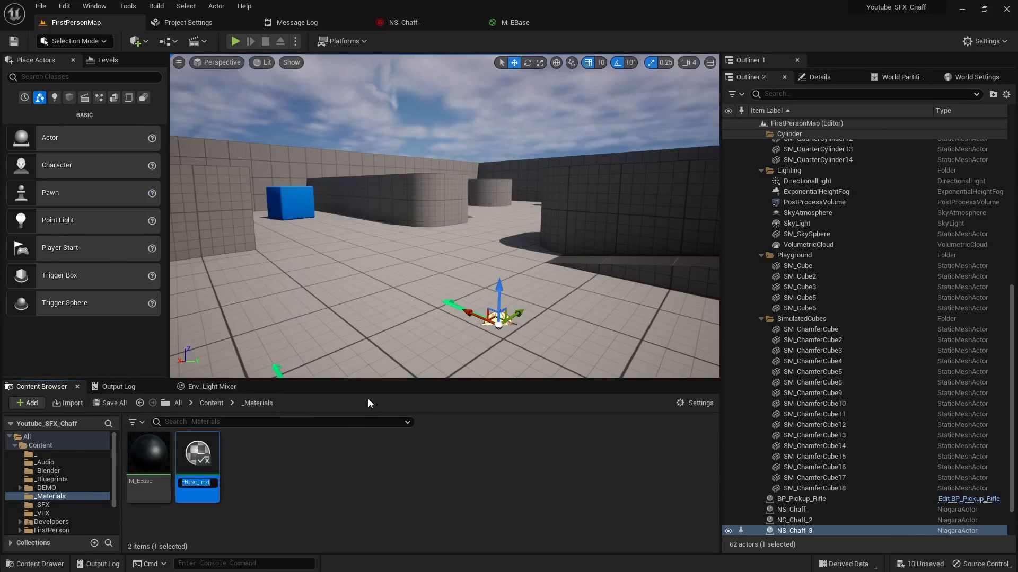
type("MI_Blue")
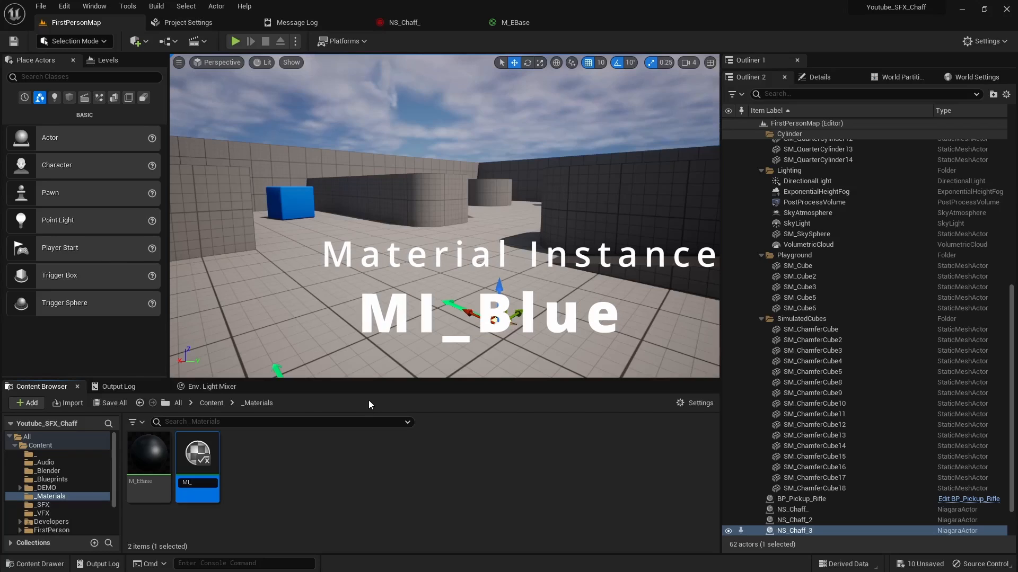
key("Return")
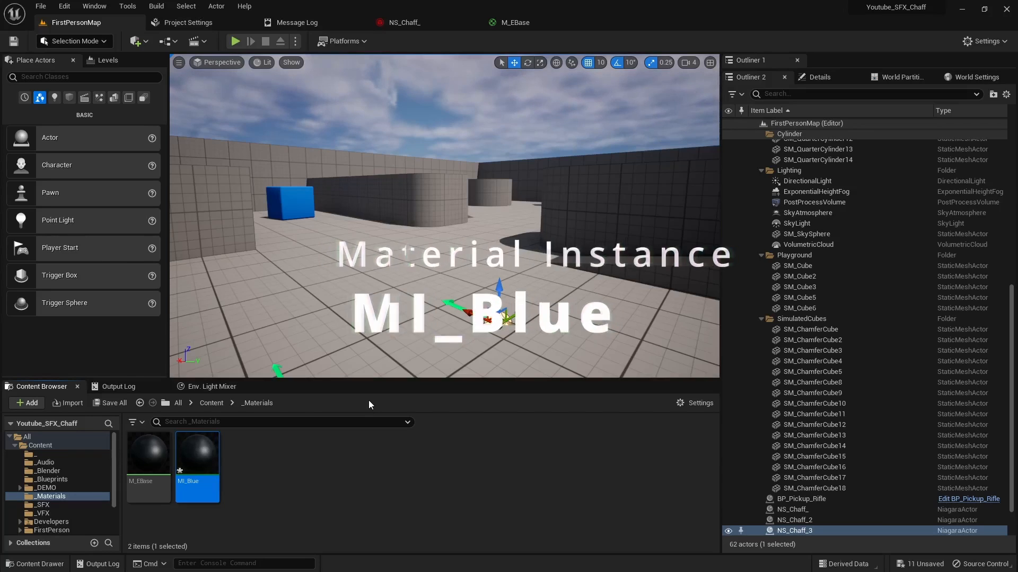
Step: Open MI_Blue, enable its Brightness and Color overrides, and set Color to a blue with hue about 229 and value about 0.81
double_click(199, 454)
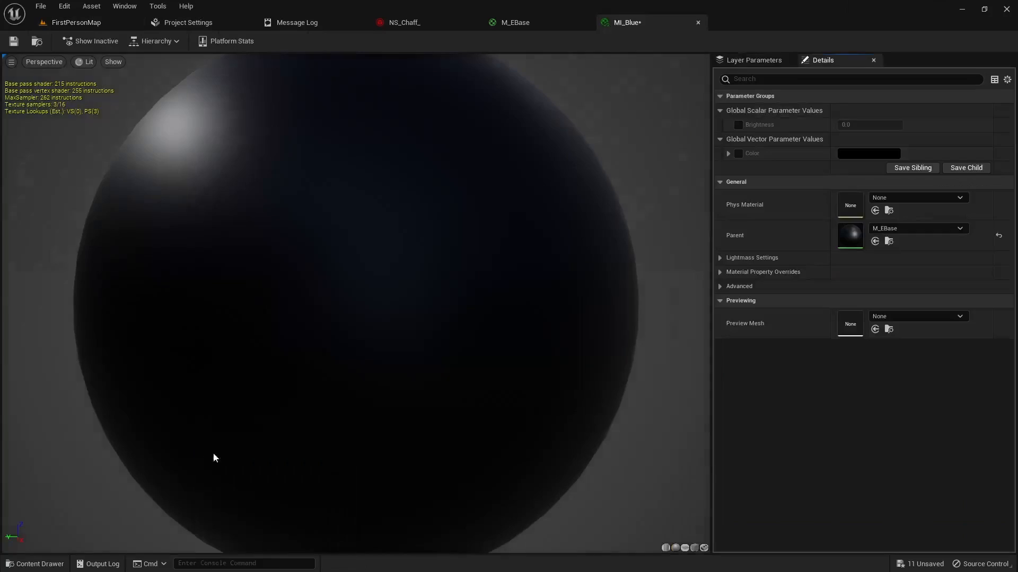
left_click(739, 124)
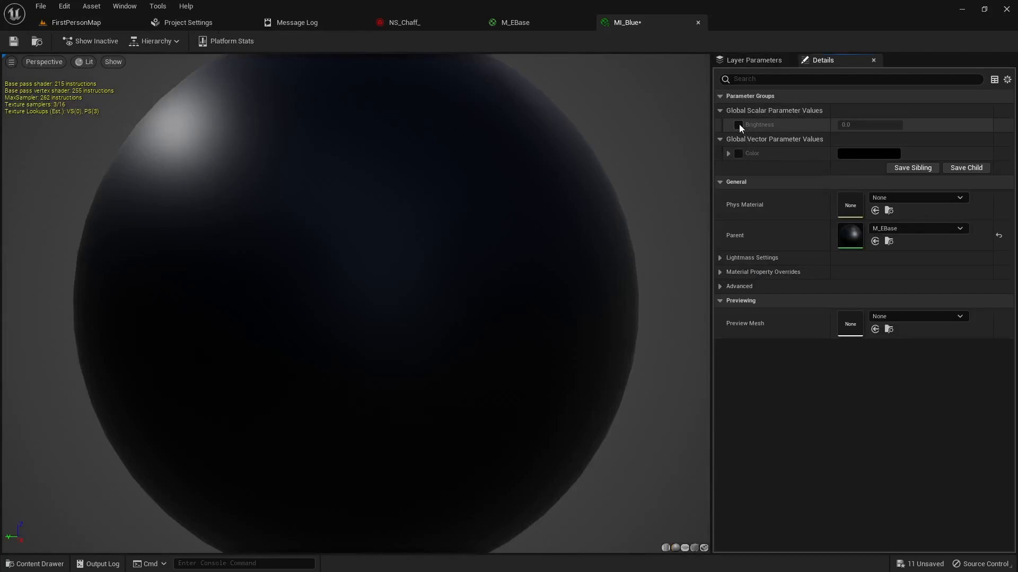
left_click(738, 153)
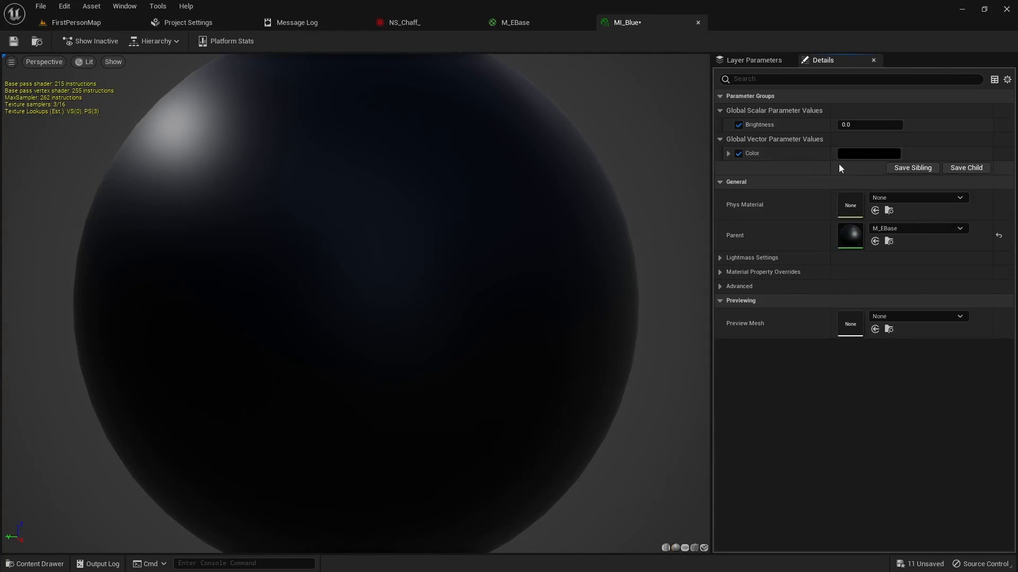
left_click(855, 154)
left_click_drag(690, 248, 653, 211)
left_click(778, 227)
mouse_move(777, 228)
left_mouse_down()
mouse_move(781, 204)
mouse_move(758, 217)
left_mouse_up()
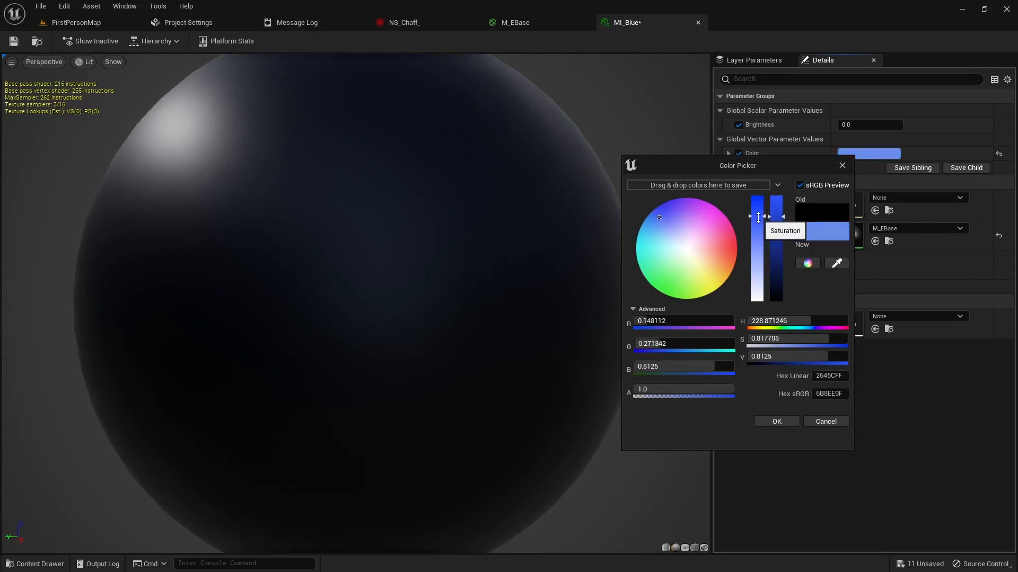
left_click(775, 420)
Step: Set MI_Blue's Brightness to 100 and save the material instance
left_click(864, 125)
type("1")
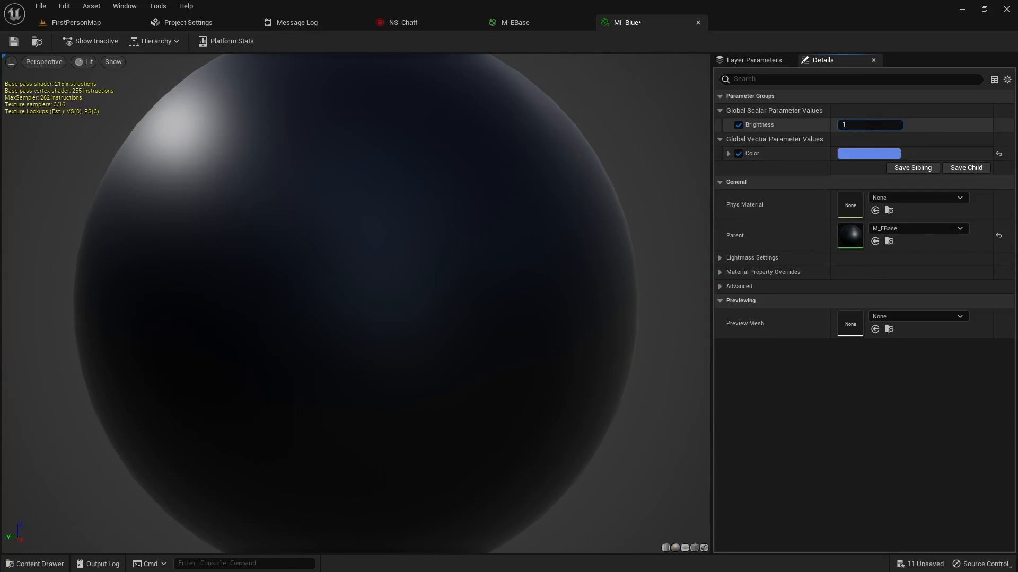
type("00")
key("Return")
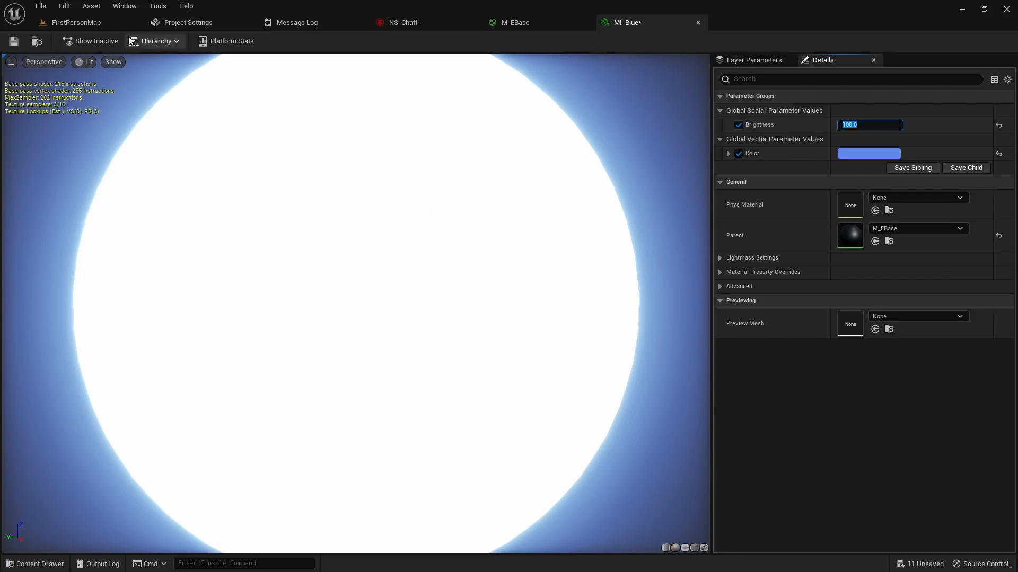
left_click(13, 41)
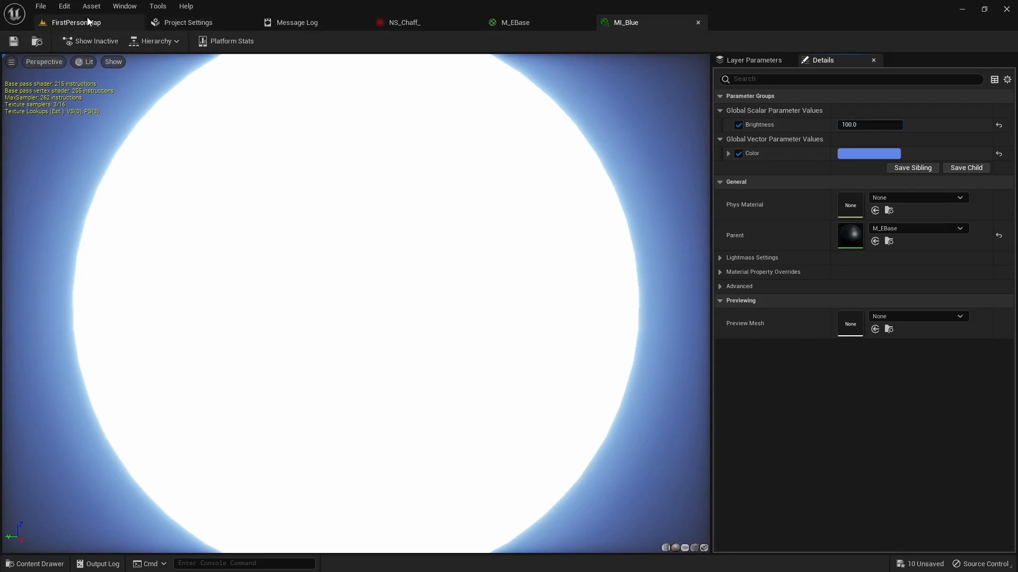
Step: Return to the NS_Chaff_ system, check the _Materials folder for MI_Blue, and select the DirectionalBurst emitter's Mesh Renderer
left_click(76, 23)
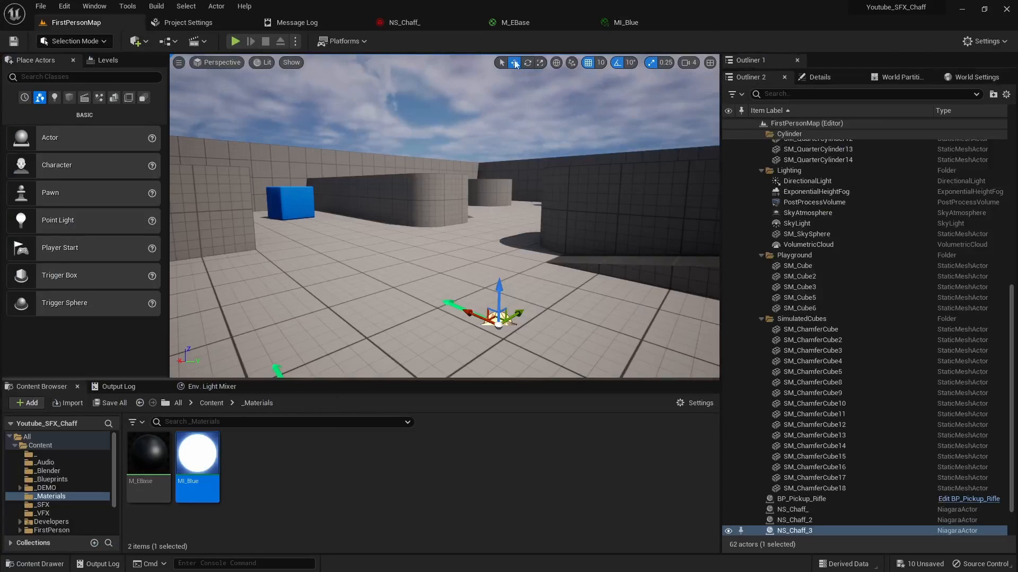
left_click(409, 23)
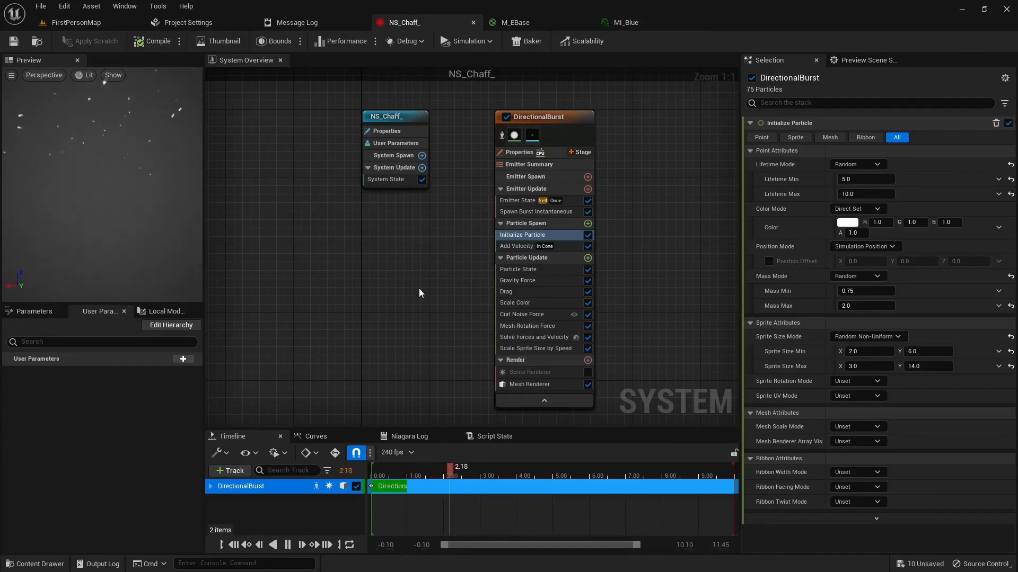
key("ctrl+space")
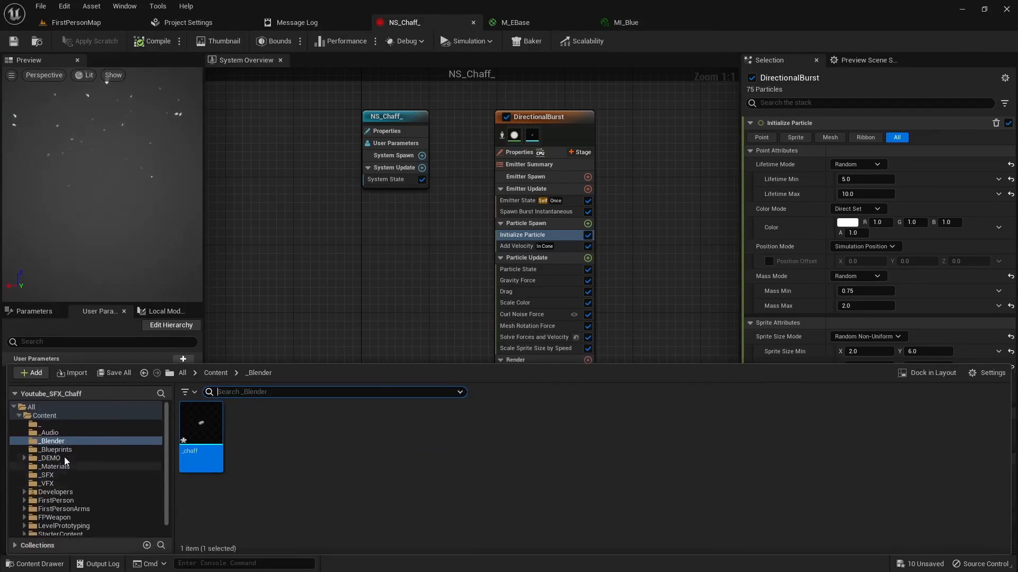
left_click(55, 466)
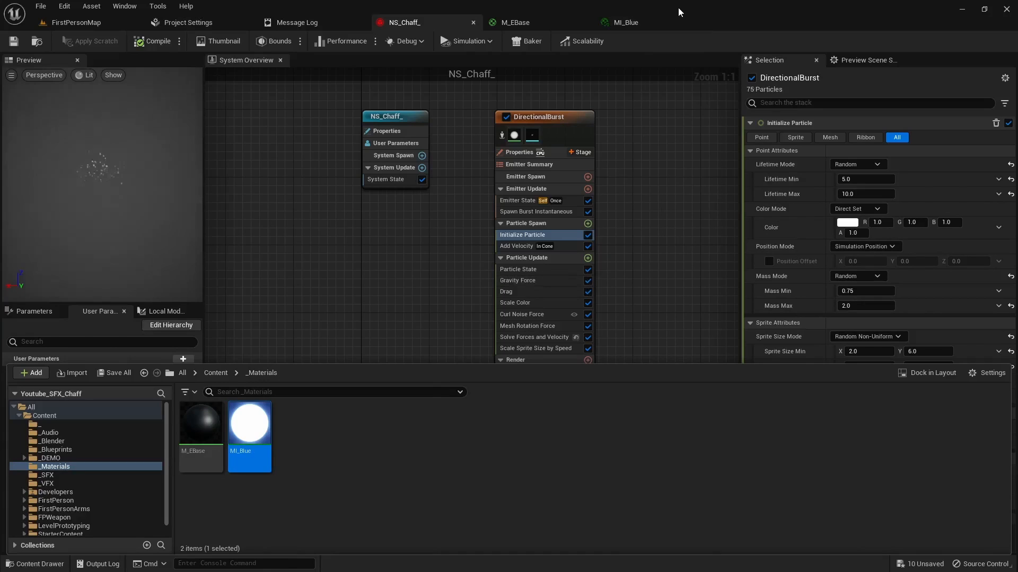
scroll(625, 287, "down", 3)
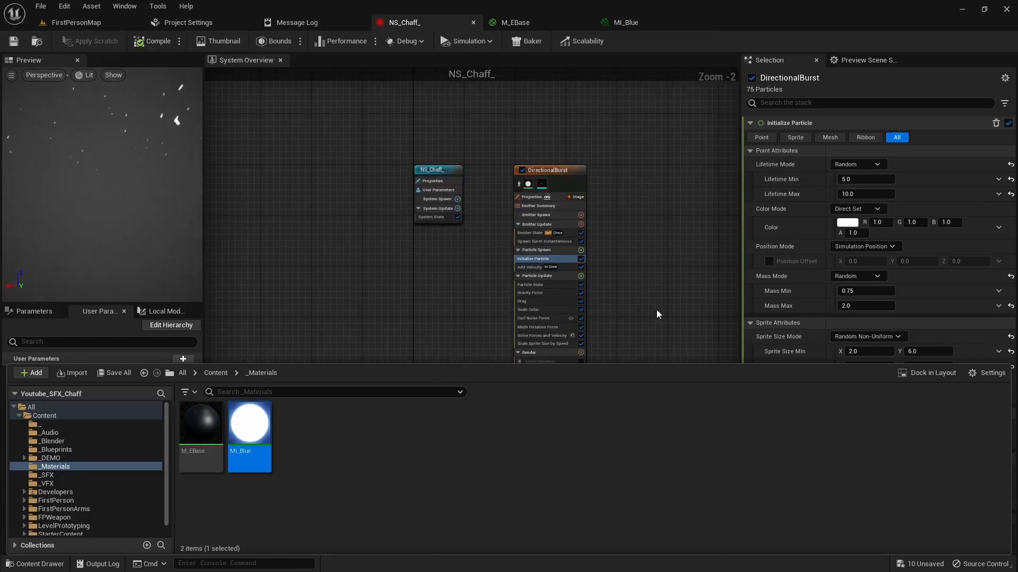
left_click(656, 310)
left_click(533, 390)
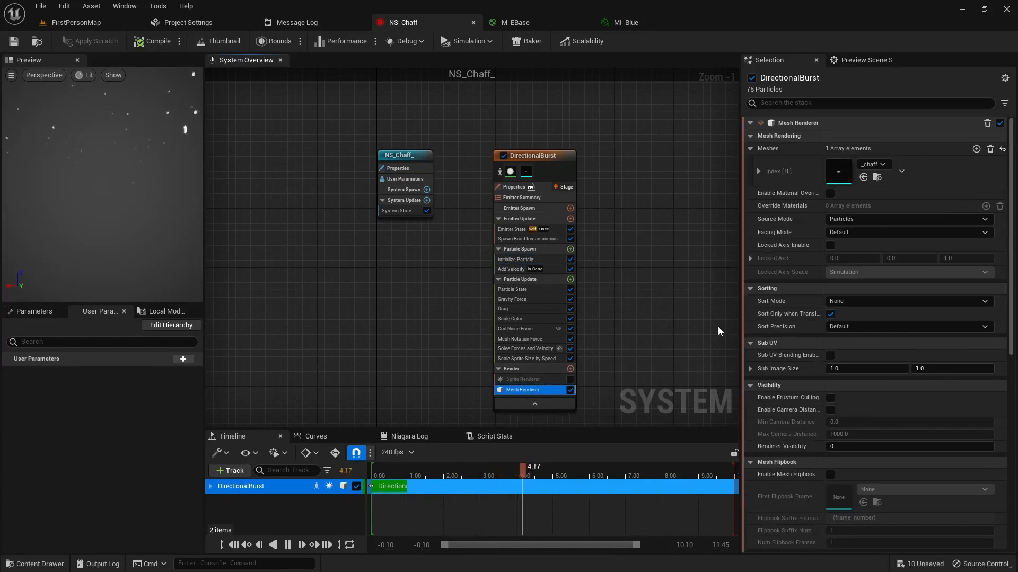
Step: Enable material overrides on the Mesh Renderer, add one override material element, and assign MI_Blue as its Explicit Mat
mouse_move(764, 197)
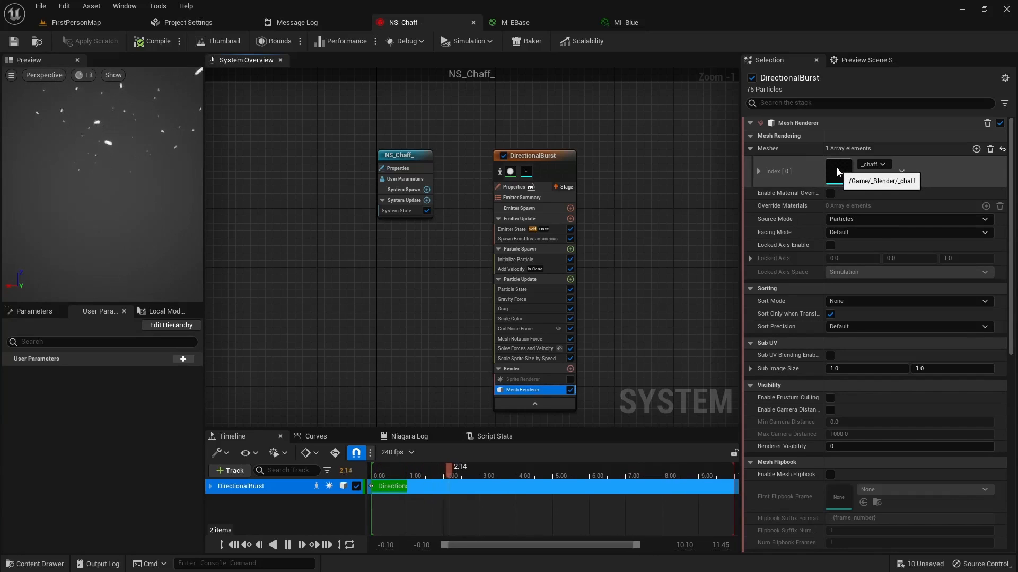
left_click(830, 194)
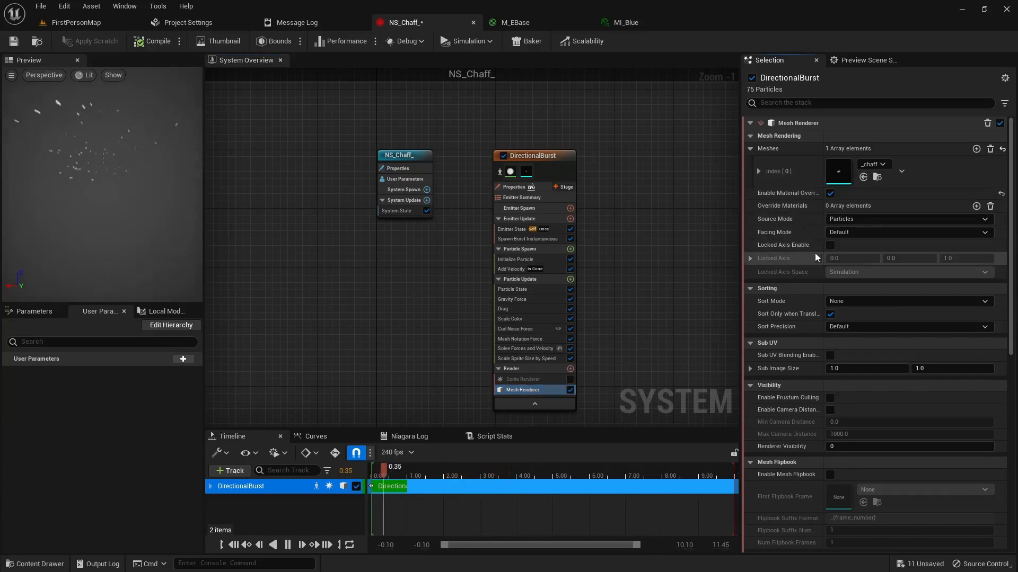
left_click(976, 206)
left_click(748, 207)
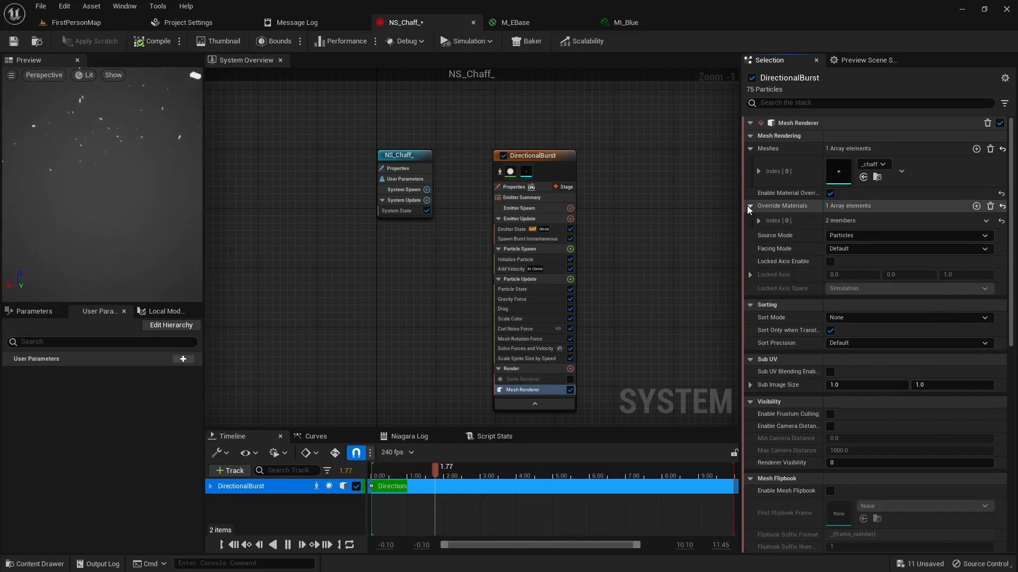
left_click(759, 221)
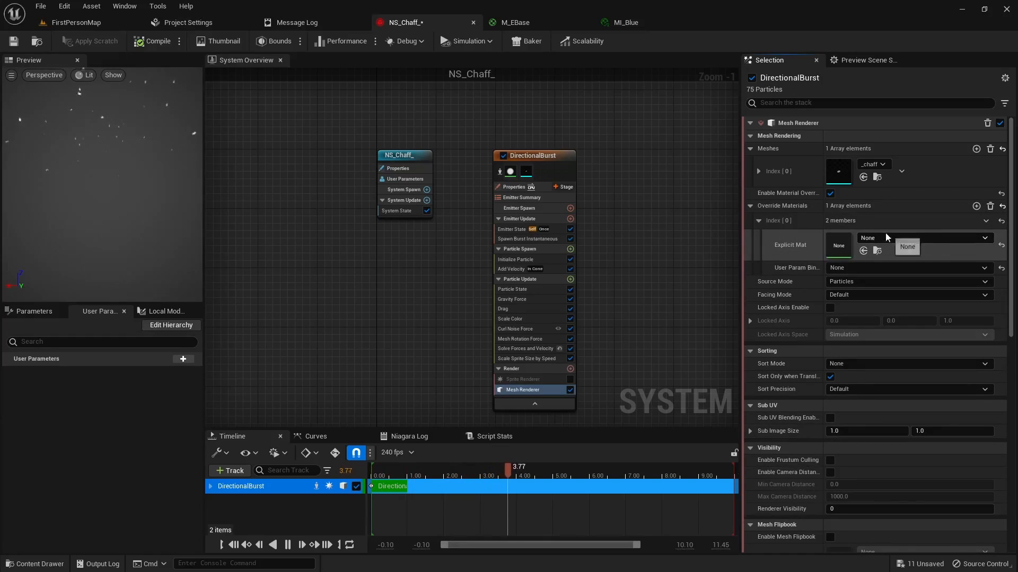
left_click(864, 253)
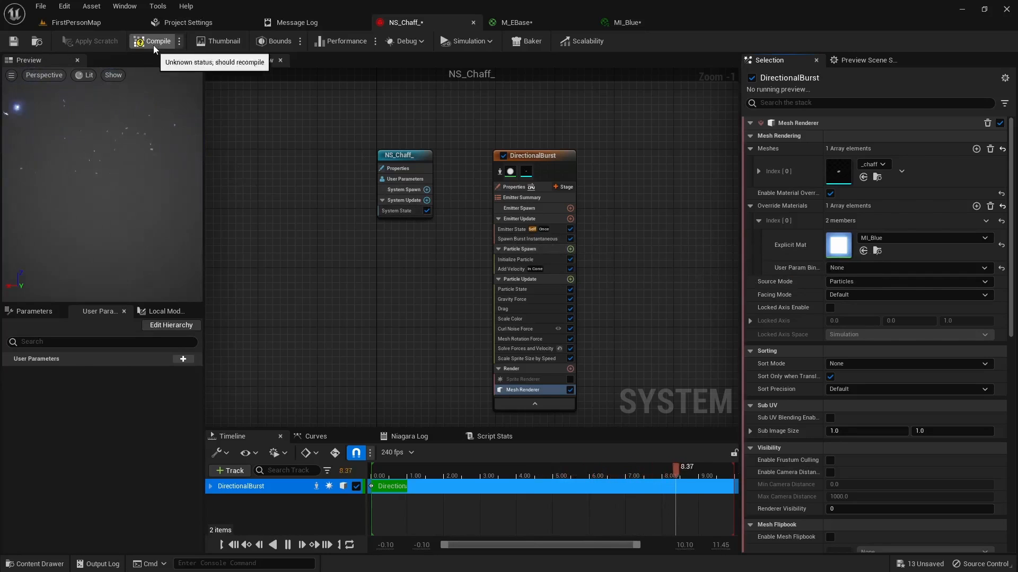
Step: Play FirstPersonMap, walk through the chaff bursts to examine the glowing blue particles, and stop the play session
left_click(104, 27)
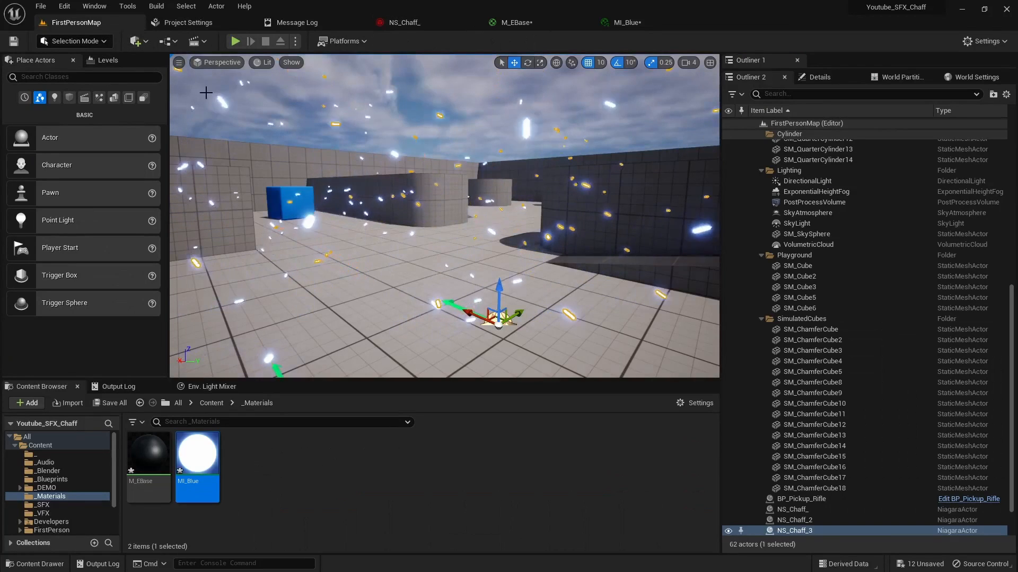
left_click(235, 41)
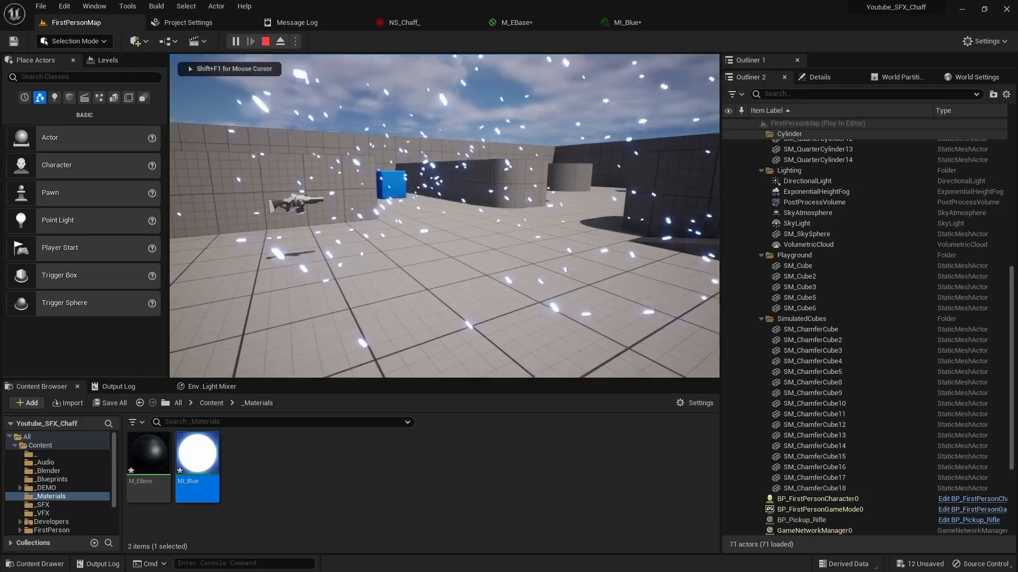
key("d")
key("w")
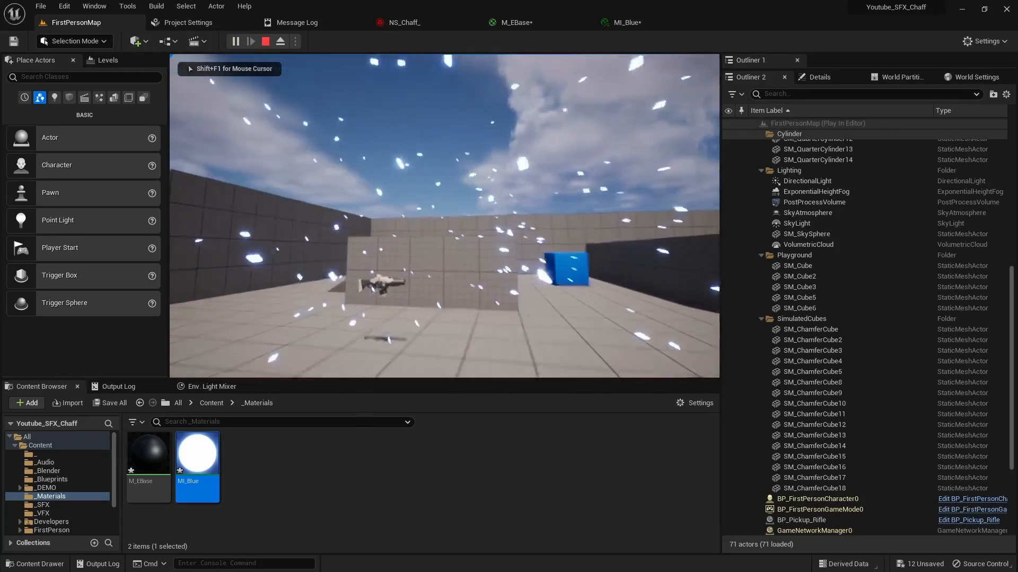
key("w")
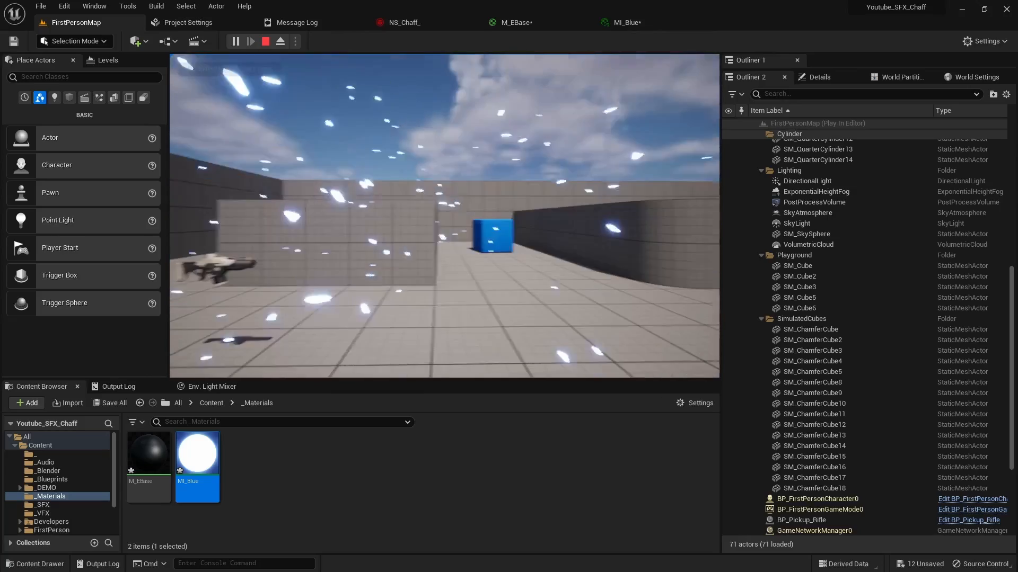
key("w")
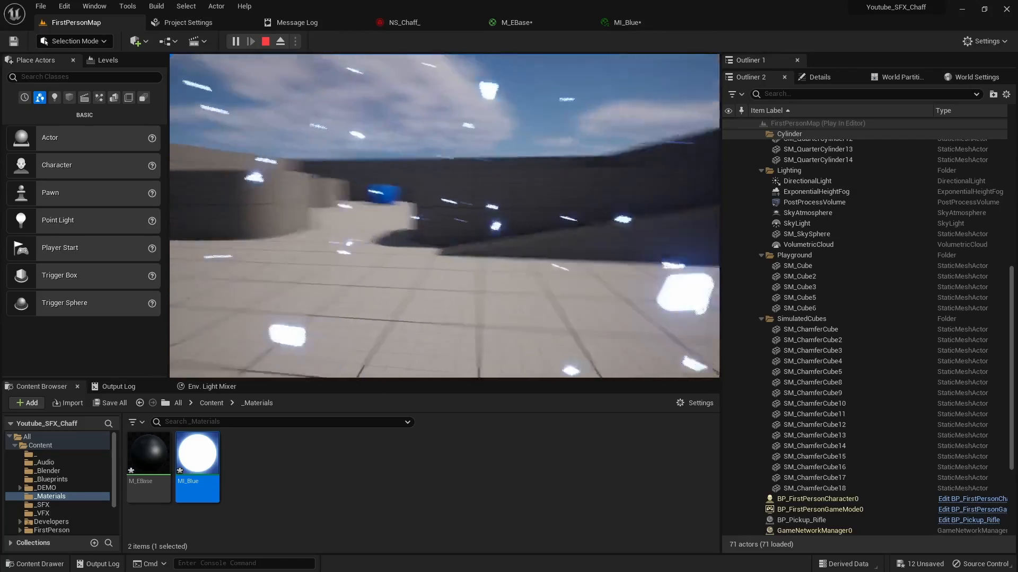
key("w")
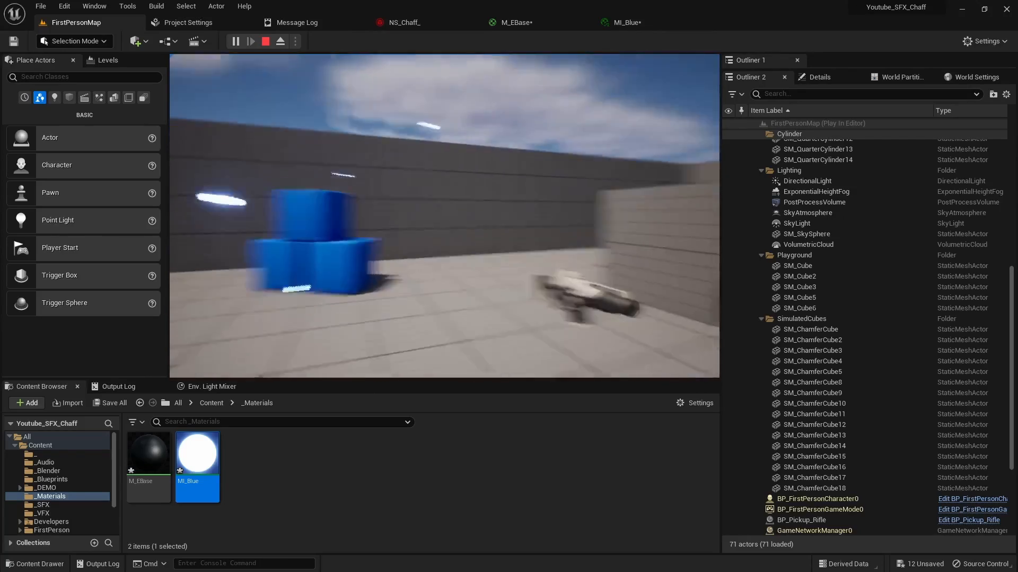
key("w")
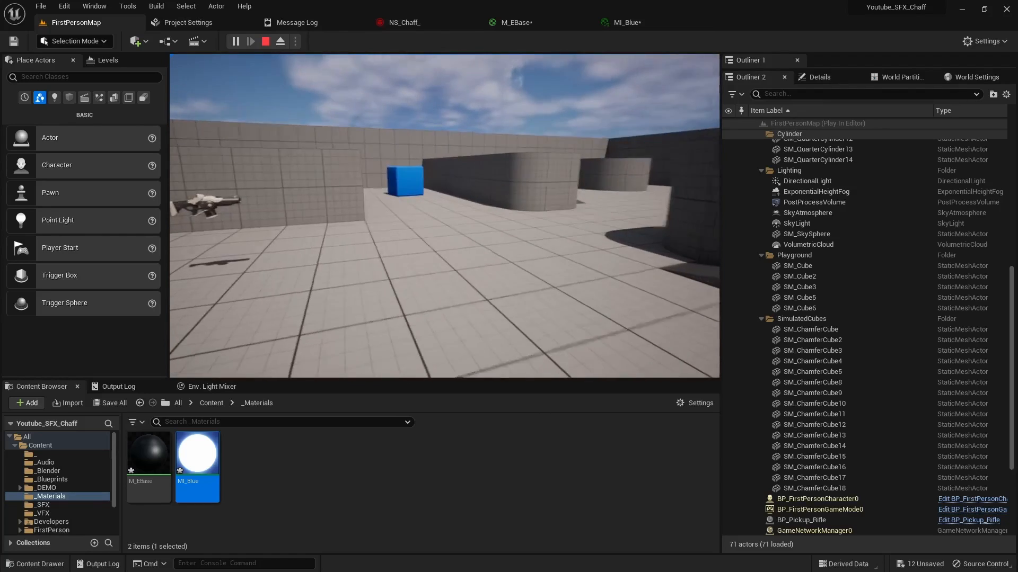
key("Escape")
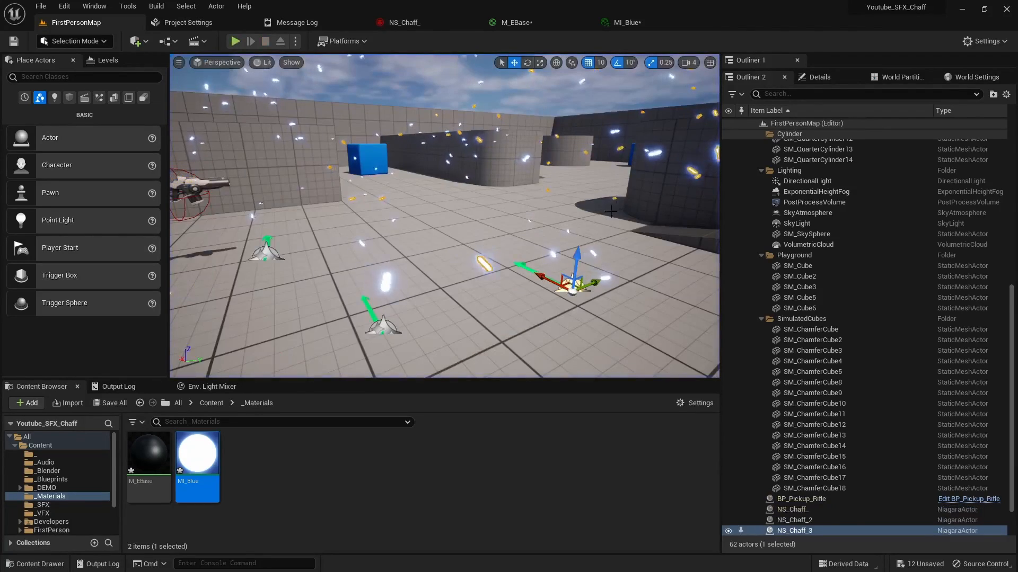
Step: Create another material instance from M_EBase and name it MI_Red
right_click(159, 461)
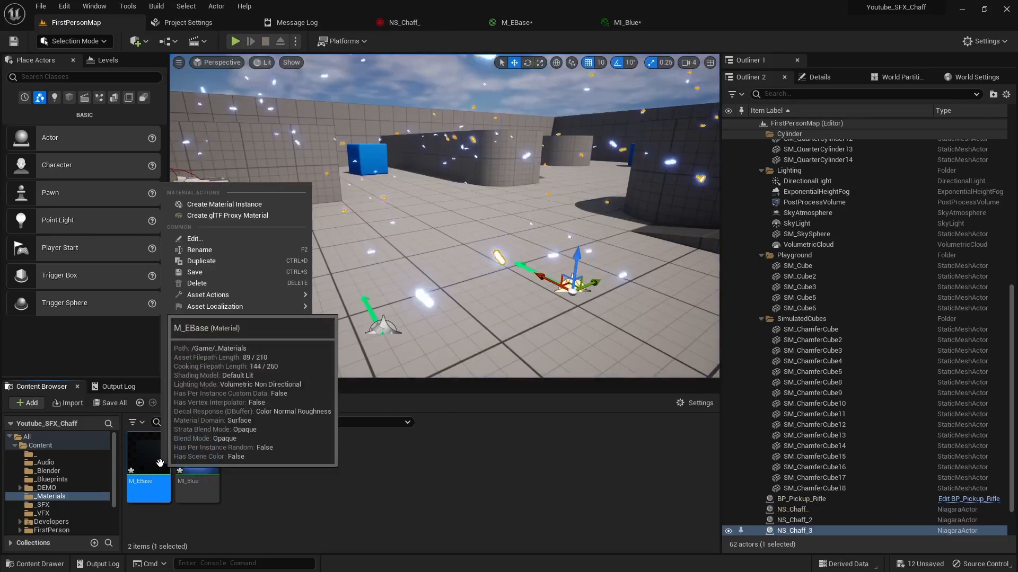
left_click(224, 204)
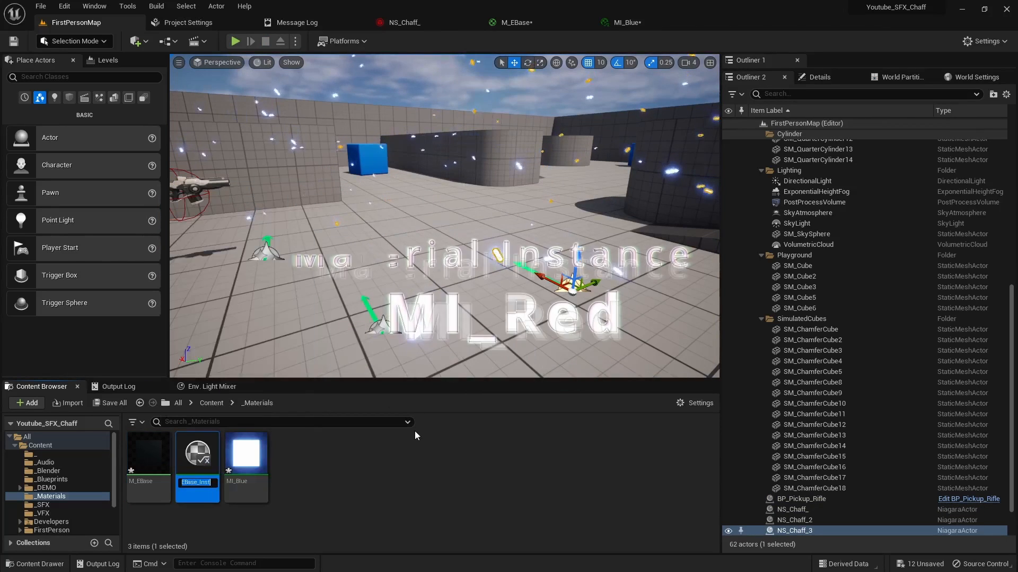
type("MI_Red")
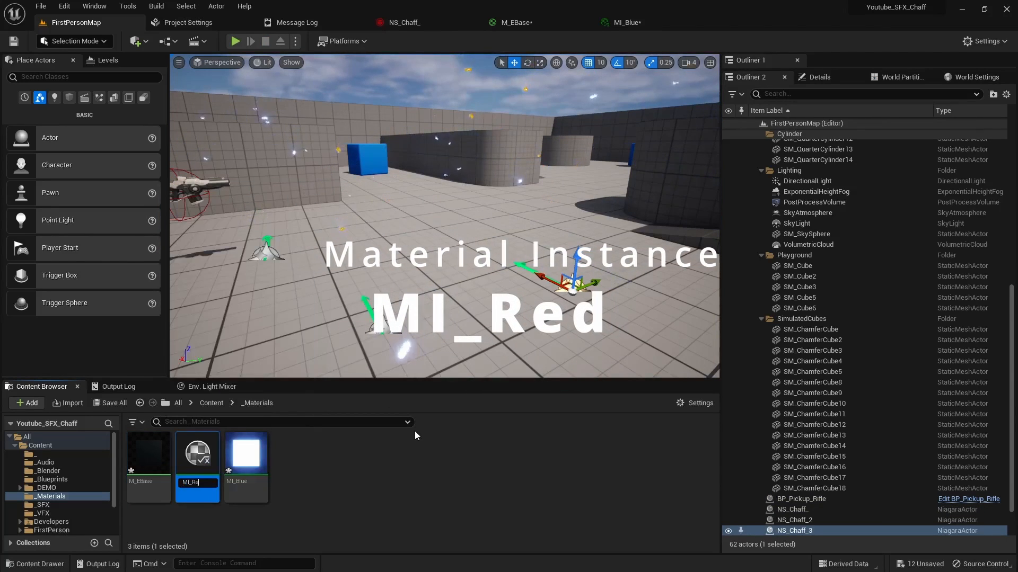
key("Return")
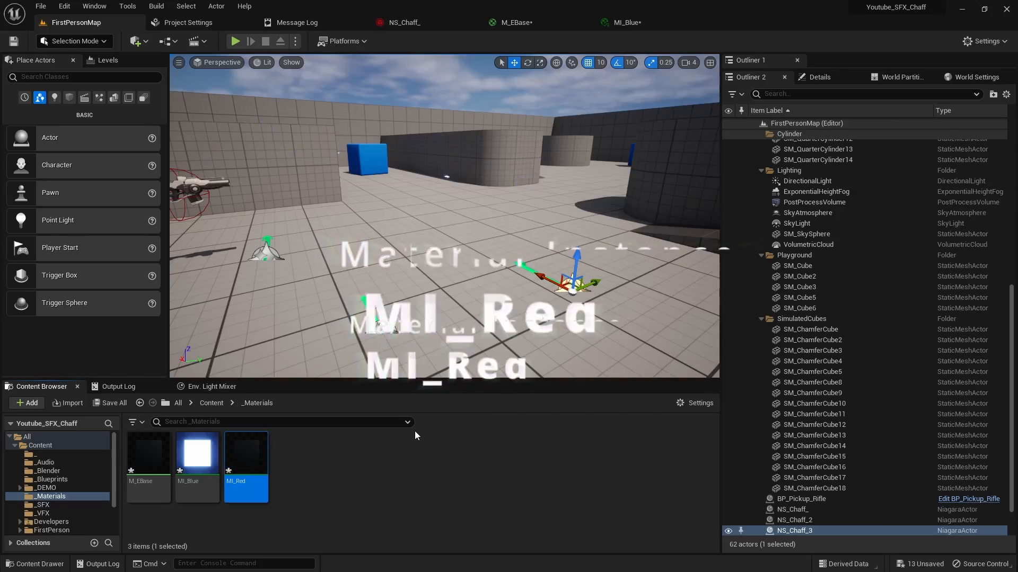
Step: Open MI_Red, enable its Brightness and Color parameters, and set Brightness to 100
double_click(246, 461)
left_click(738, 125)
left_click(738, 153)
left_click(869, 125)
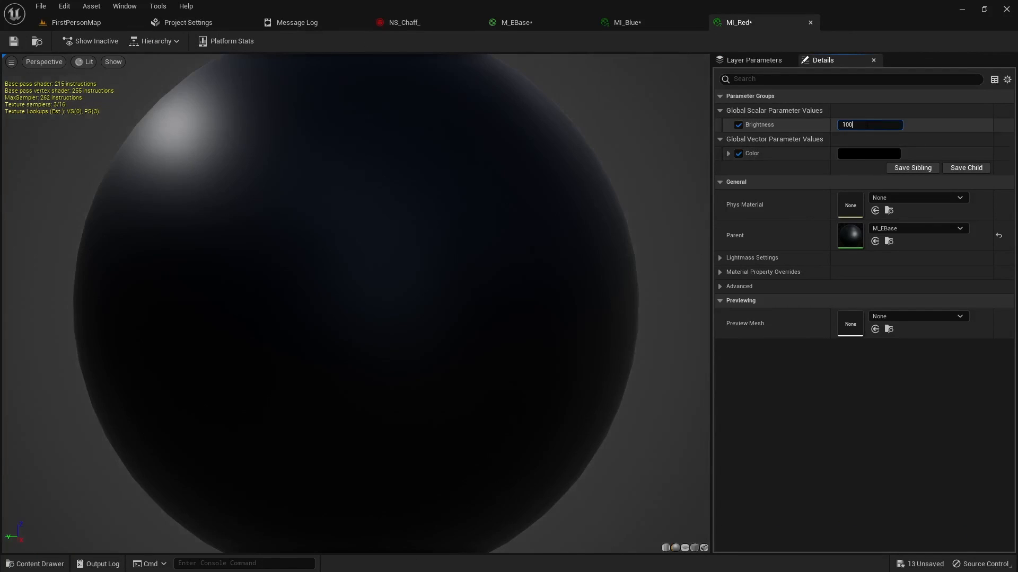
Step: Set MI_Red's Color to a pinkish red, about hue 351, saturation 0.88 and value 0.89, and save the material instance
left_click(869, 154)
mouse_move(701, 248)
left_mouse_down()
mouse_move(752, 240)
mouse_move(791, 208)
mouse_move(771, 211)
left_mouse_up()
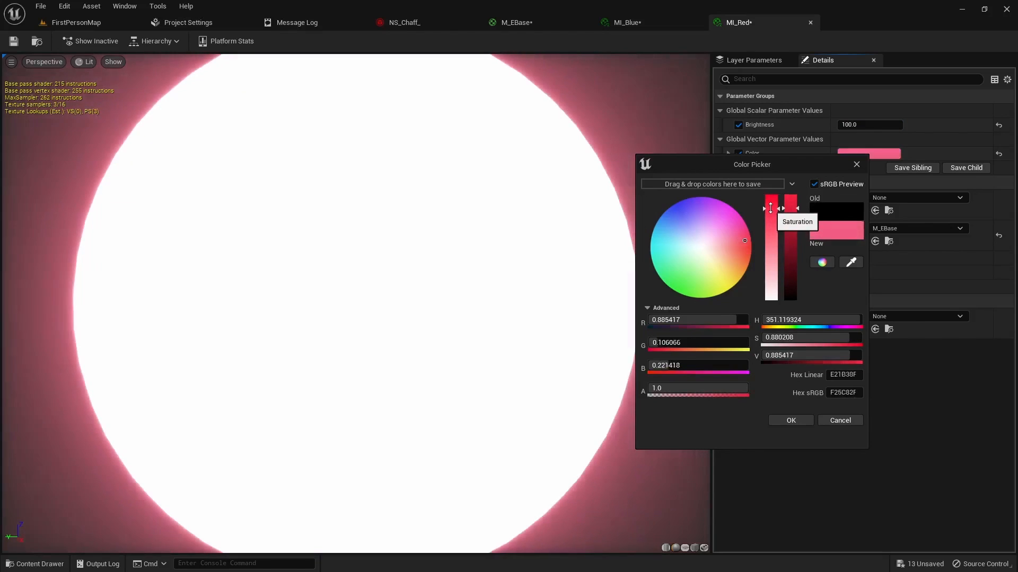
left_click(791, 421)
left_click(18, 42)
Step: Return to the NS_Chaff_ system and assign MI_Red as the Explicit Mat of the Mesh Renderer's override material
left_click(80, 22)
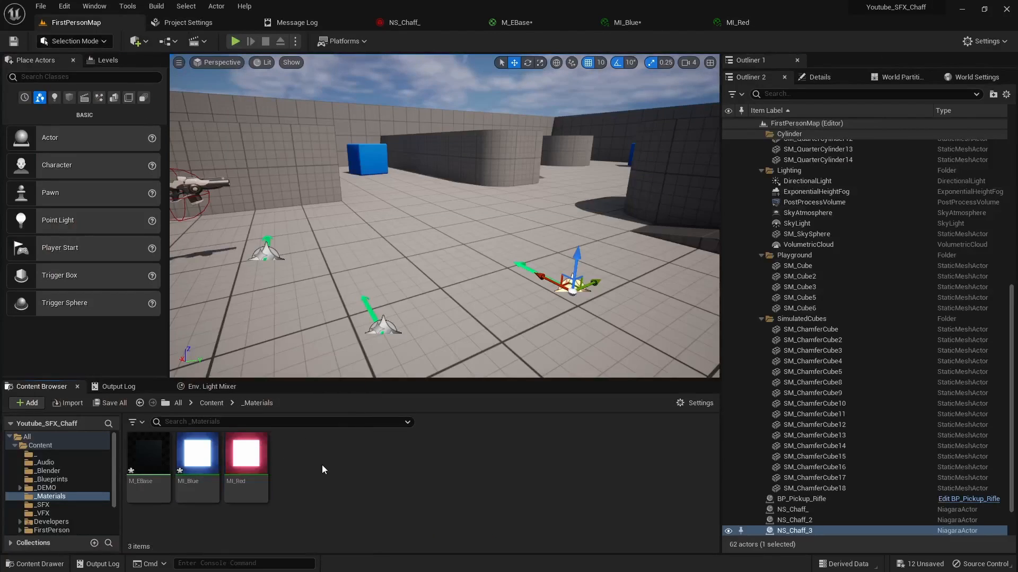
left_click(404, 22)
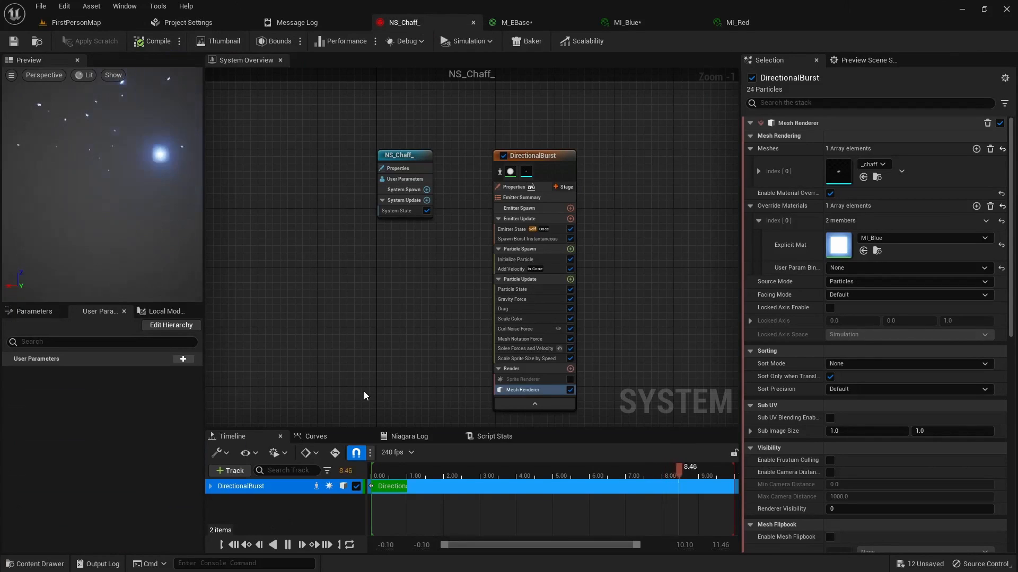
key("ctrl+space")
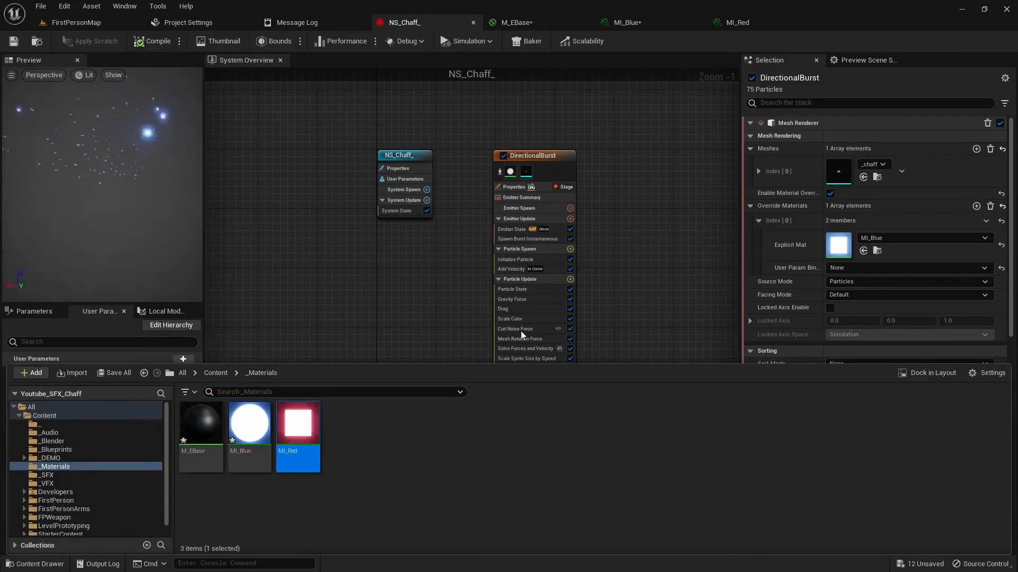
left_click(863, 250)
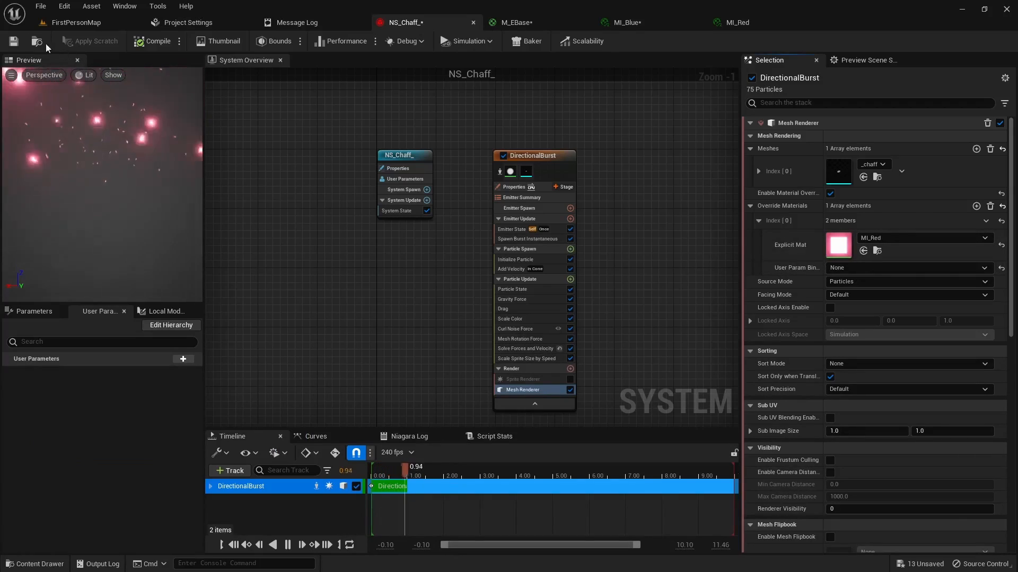
Step: Play FirstPersonMap, move around to examine the red chaff bursts, and stop the play session
left_click(98, 22)
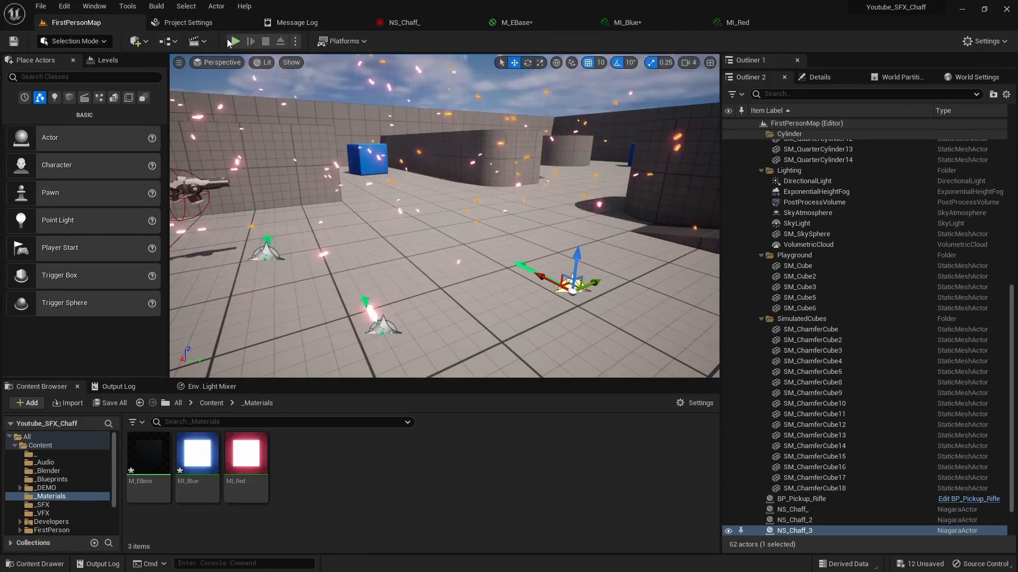
left_click(235, 41)
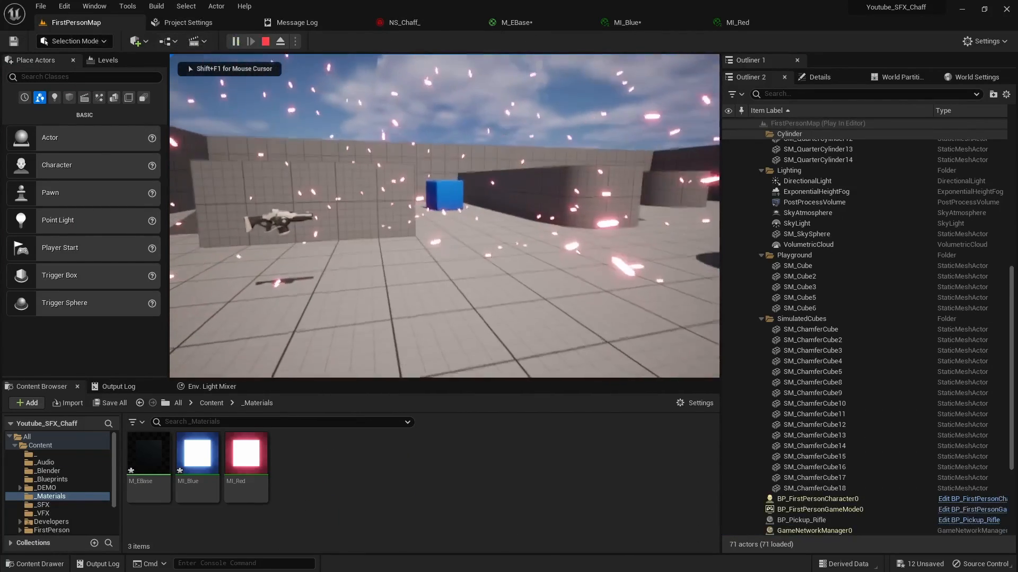
key("d")
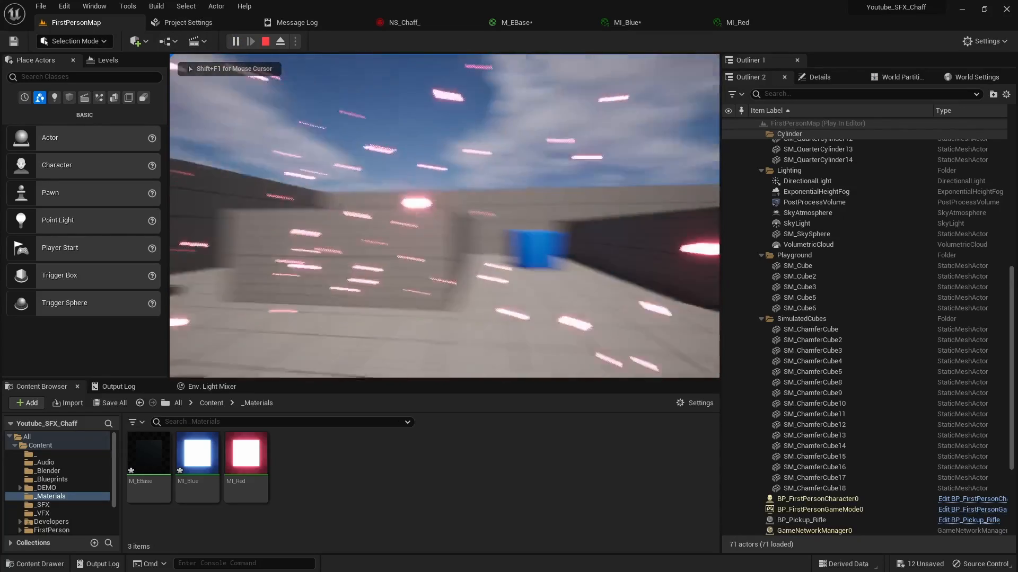
key("Escape")
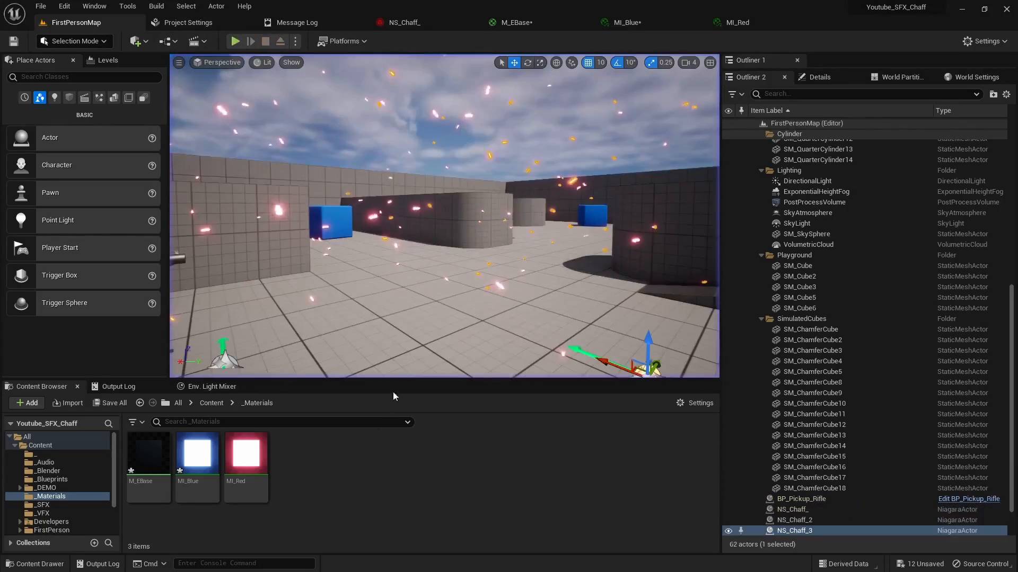
Step: Create a third material instance from M_EBase and name it MI_Green
right_click(147, 459)
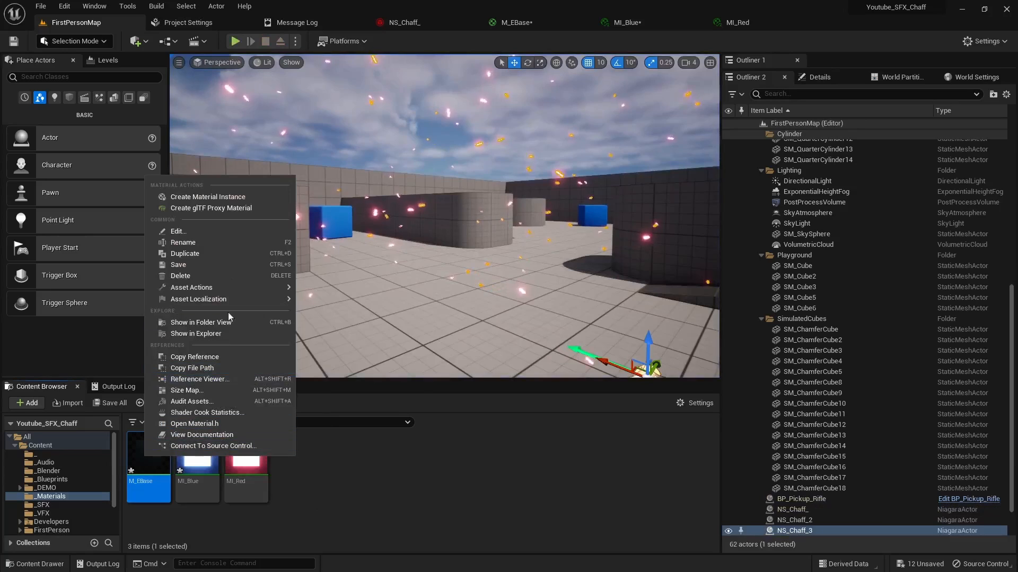
left_click(204, 197)
type("MI_Green")
key("Return")
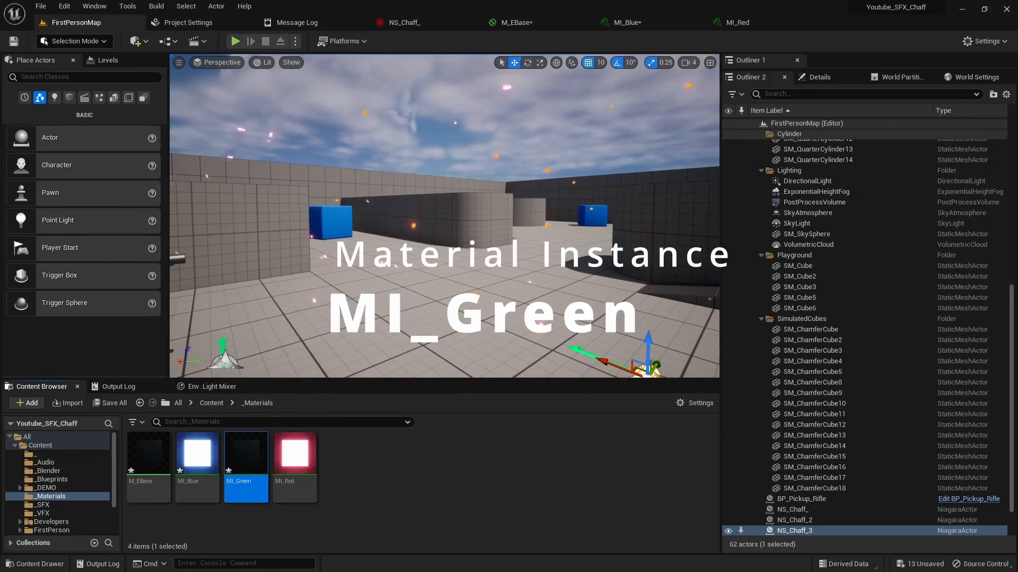
Step: Open MI_Green, enable its Brightness and Color parameters, and set Brightness to 100
double_click(261, 459)
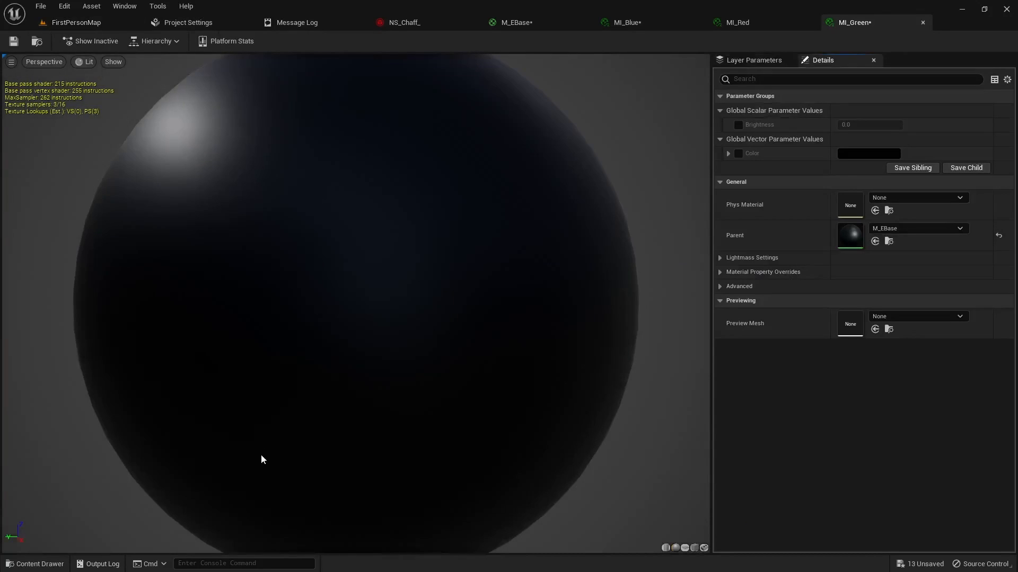
left_click(738, 126)
left_click(738, 153)
left_click(859, 125)
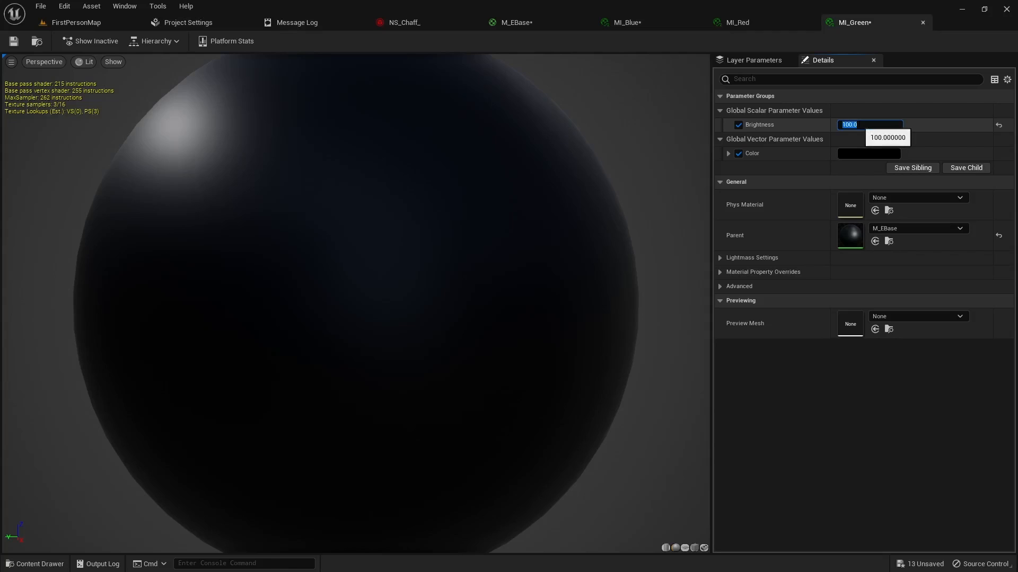
Step: Set MI_Green's Color to a light green, about hue 123, saturation 0.60 and value 1
left_click(866, 154)
left_click(708, 248)
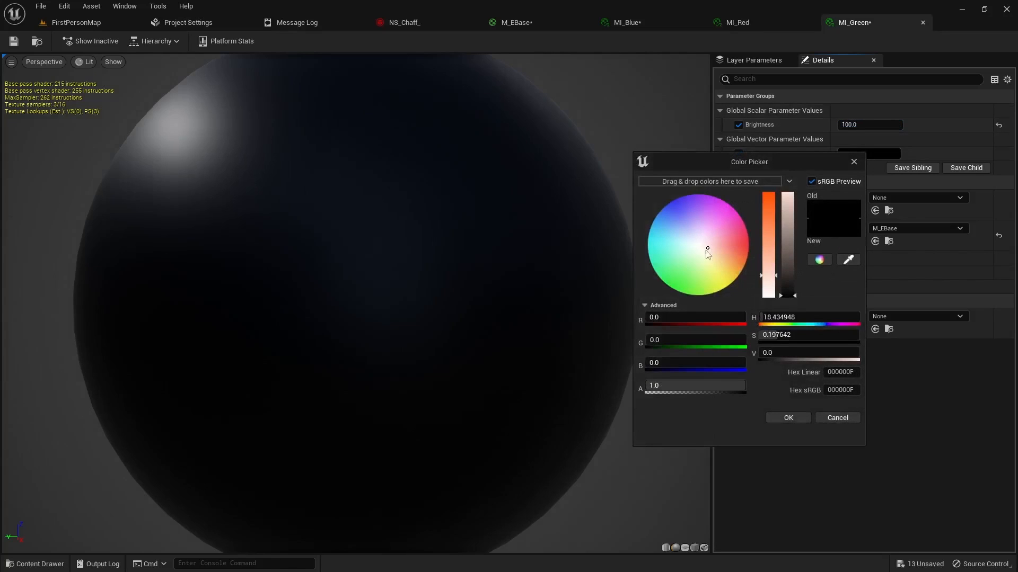
left_click_drag(708, 250, 669, 287)
left_click_drag(772, 198, 771, 208)
mouse_move(789, 274)
left_mouse_down()
mouse_move(790, 196)
mouse_move(769, 234)
left_mouse_up()
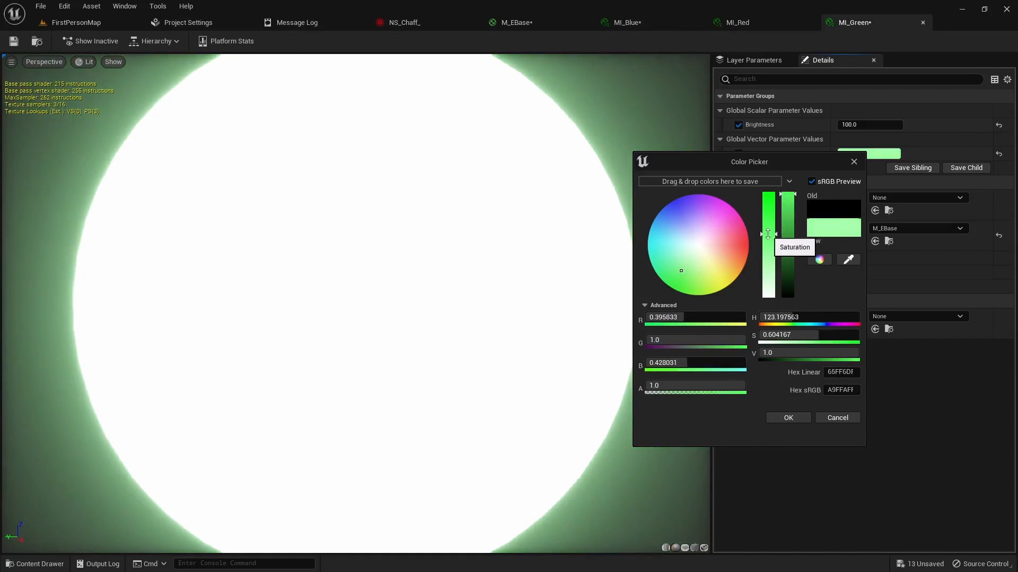
left_click(784, 417)
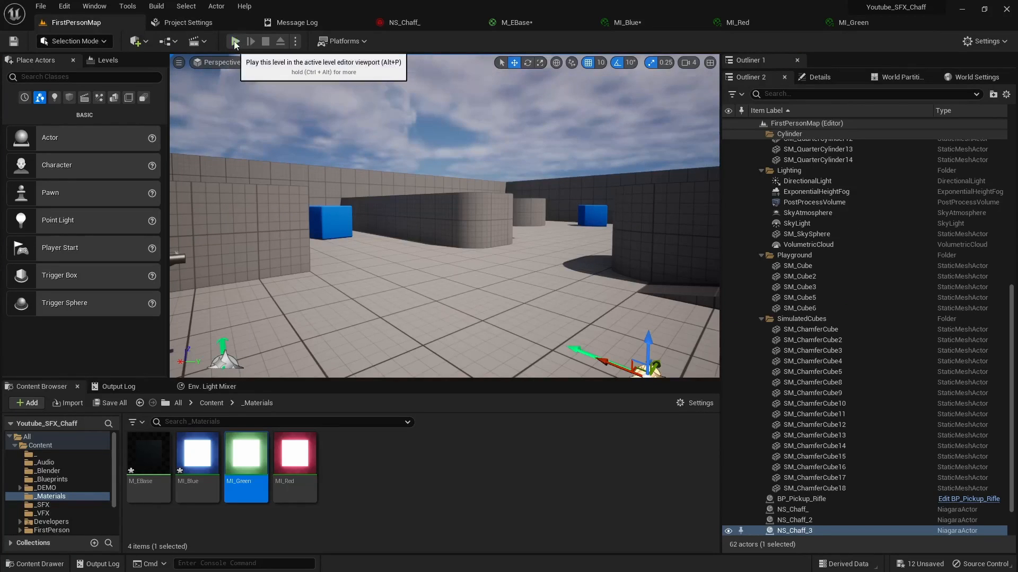
Step: In NS_Chaff_, assign MI_Green as the Explicit Mat of the Mesh Renderer's override material and save the system
left_click(536, 21)
left_click(420, 24)
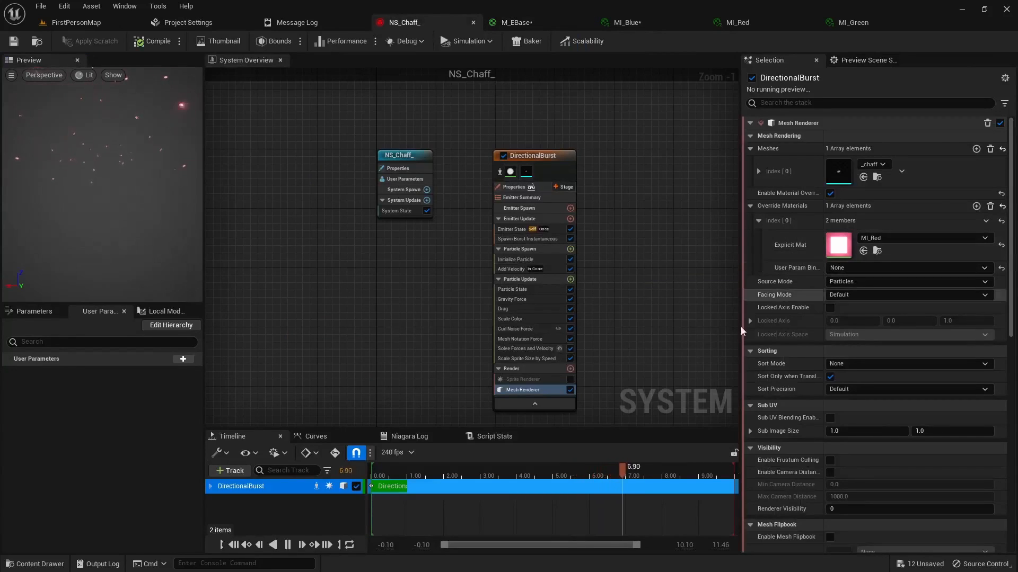
left_click(877, 251)
left_click(295, 423)
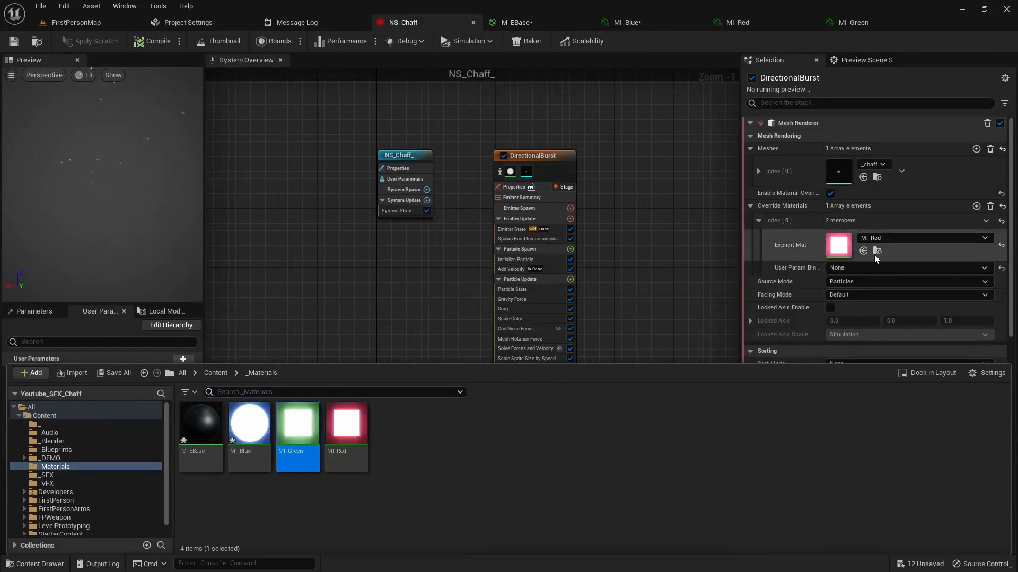
left_click(869, 252)
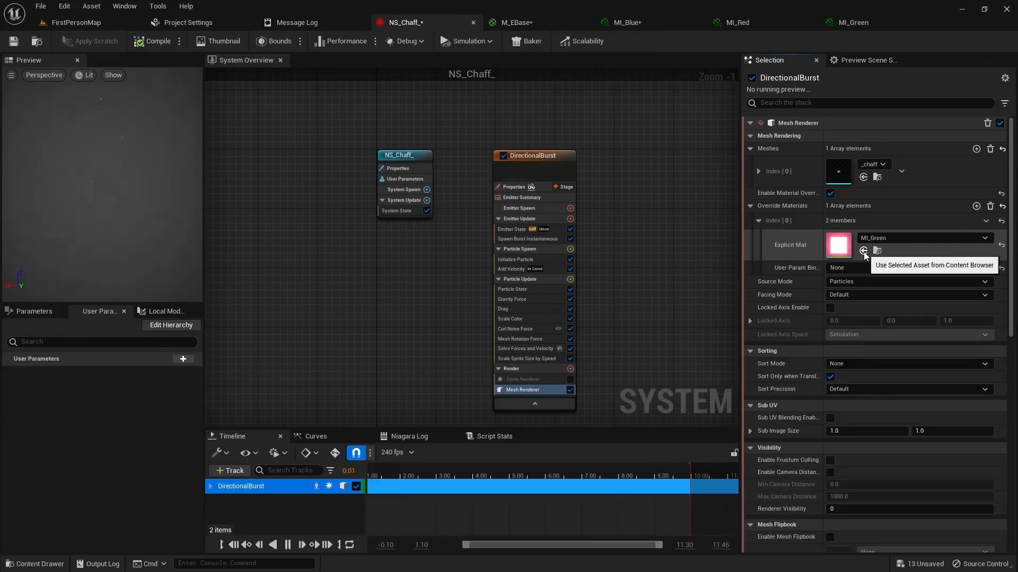
left_click(21, 43)
Step: Play FirstPersonMap and examine the green chaff bursts in the level
left_click(85, 24)
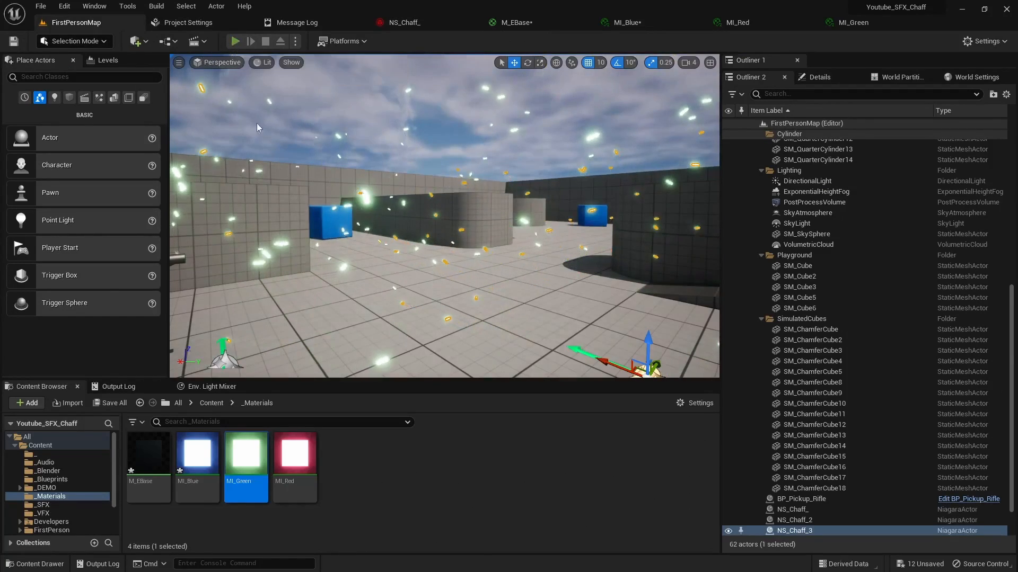
key("alt+p")
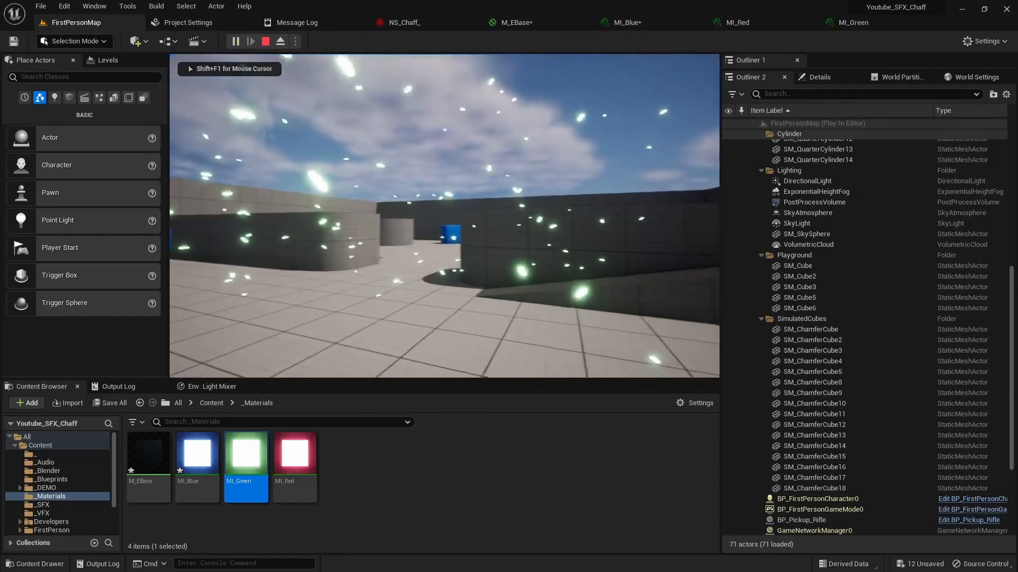